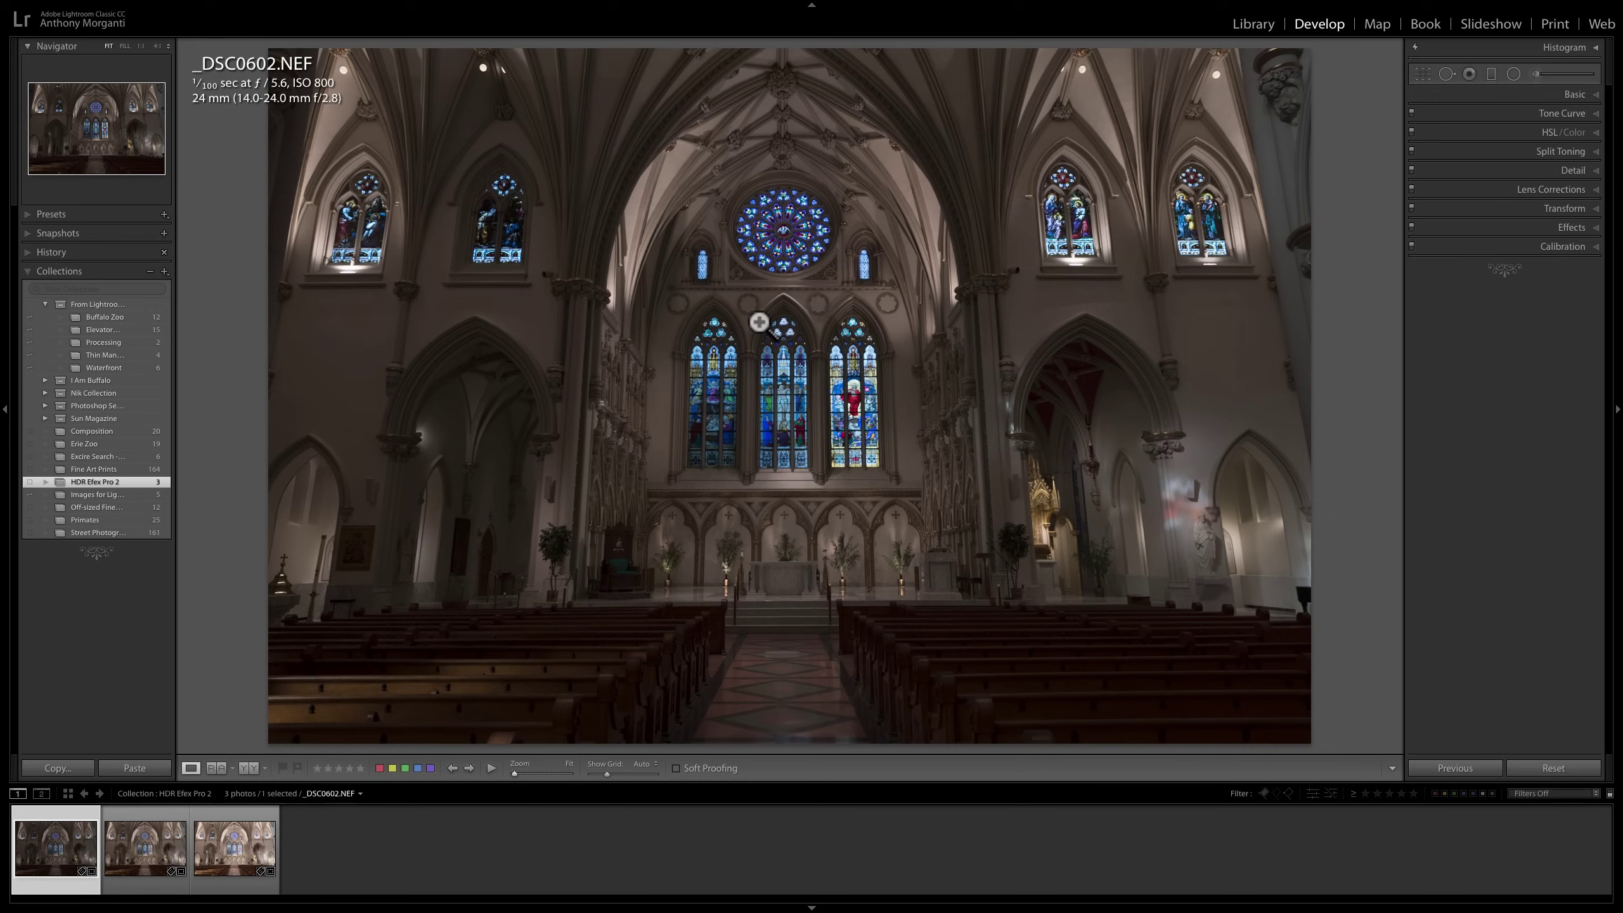
Preview each bracketed exposure: _DSC0603, _DSC0604, then back to the darkest _DSC0602.
click(147, 855)
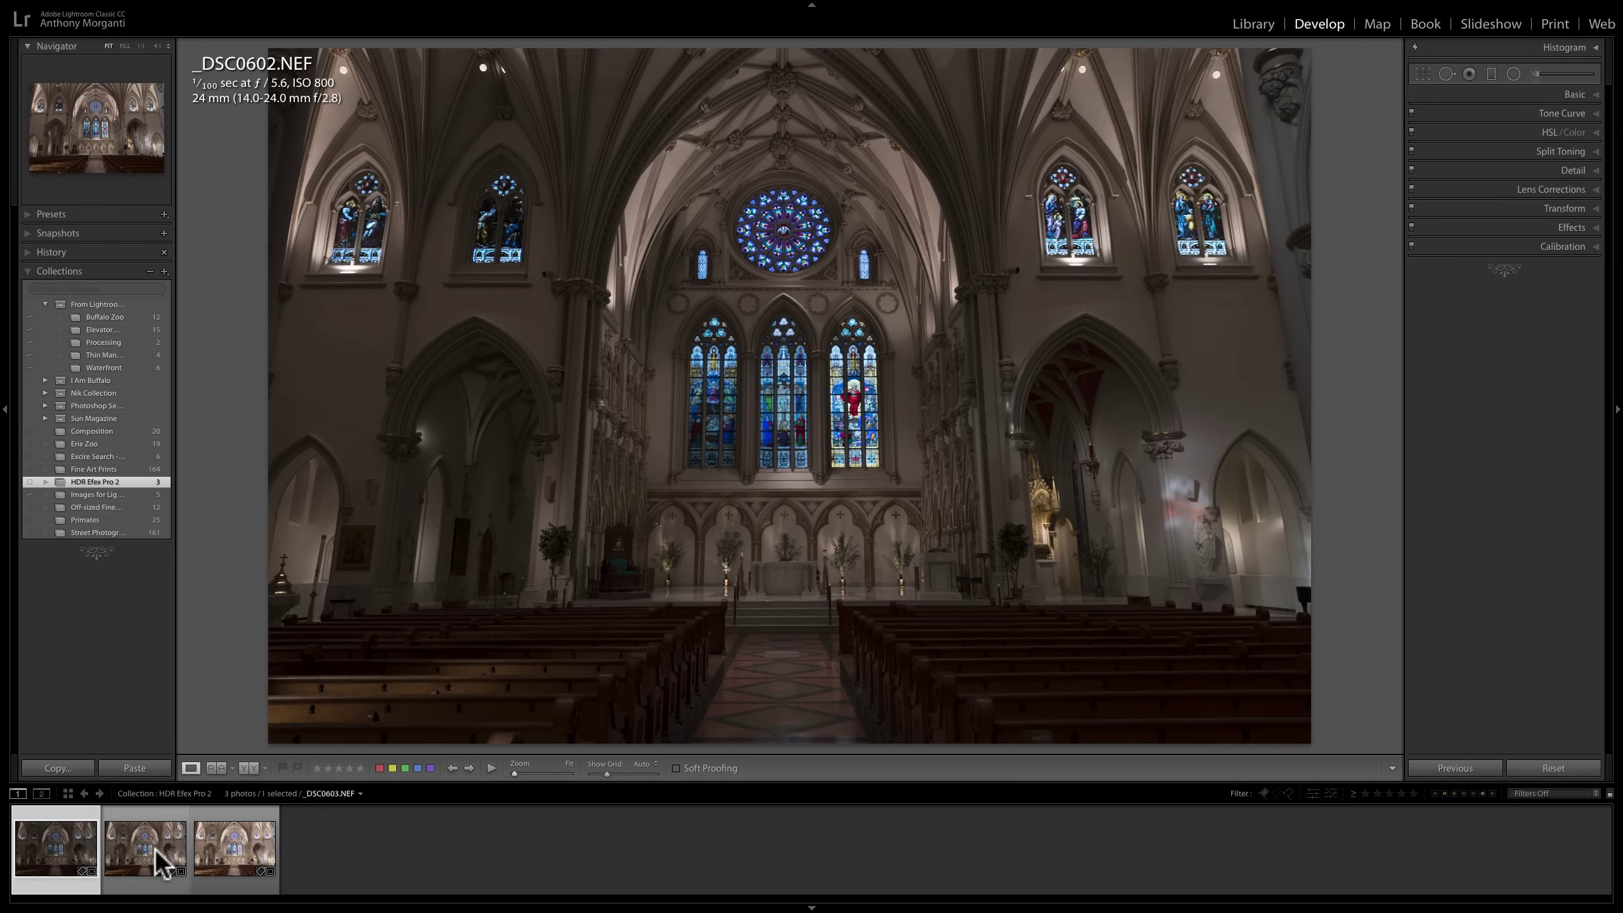
click(145, 847)
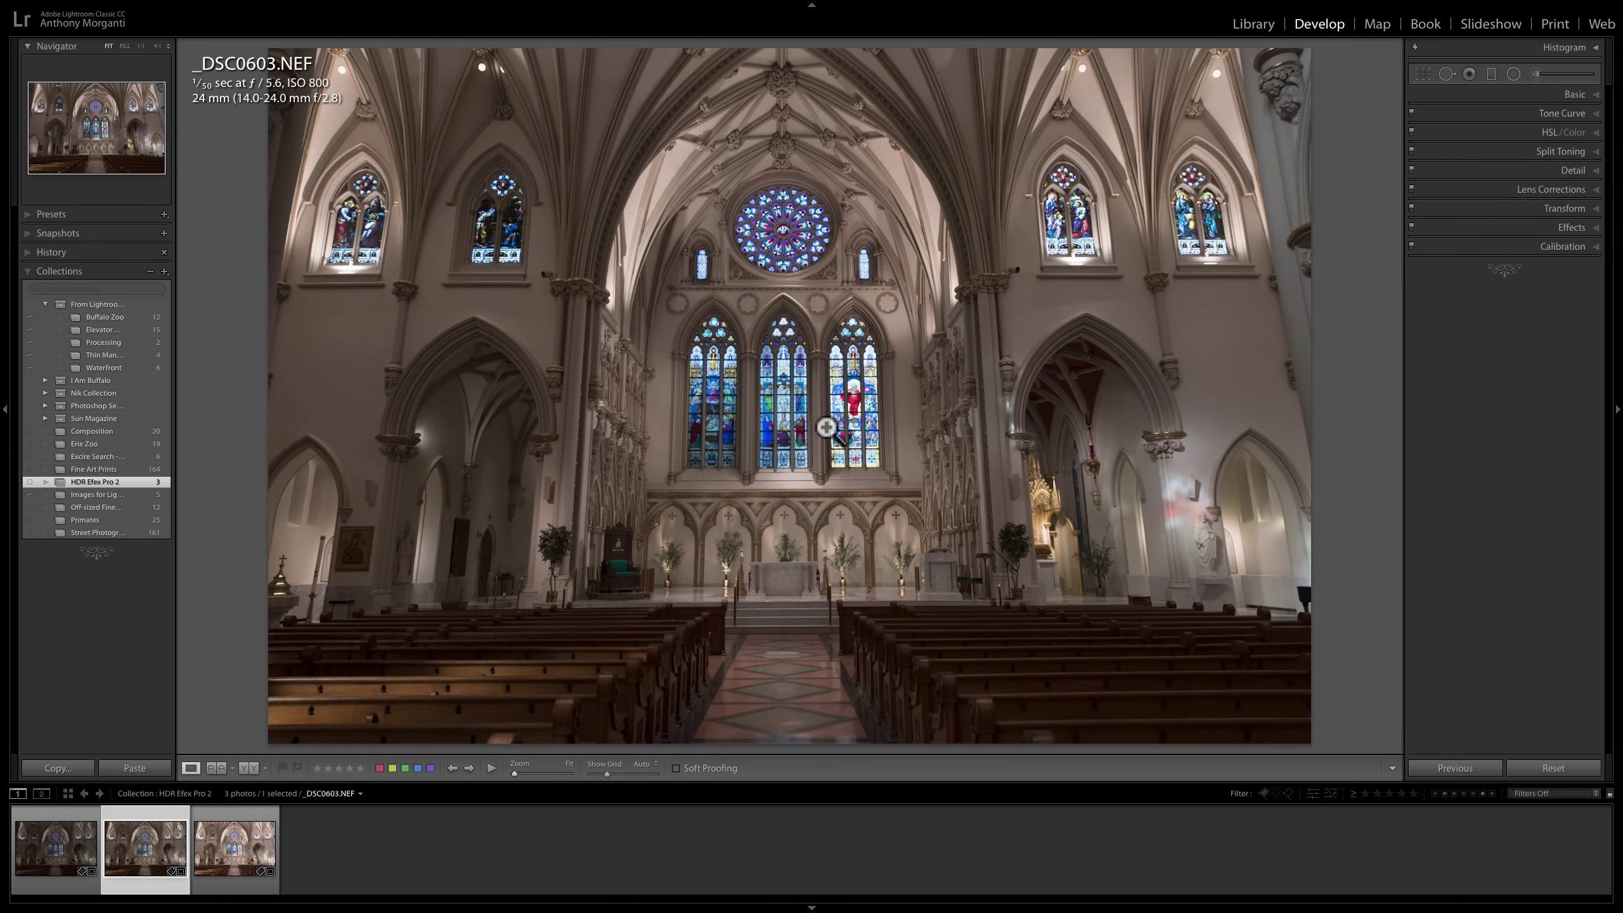
click(67, 841)
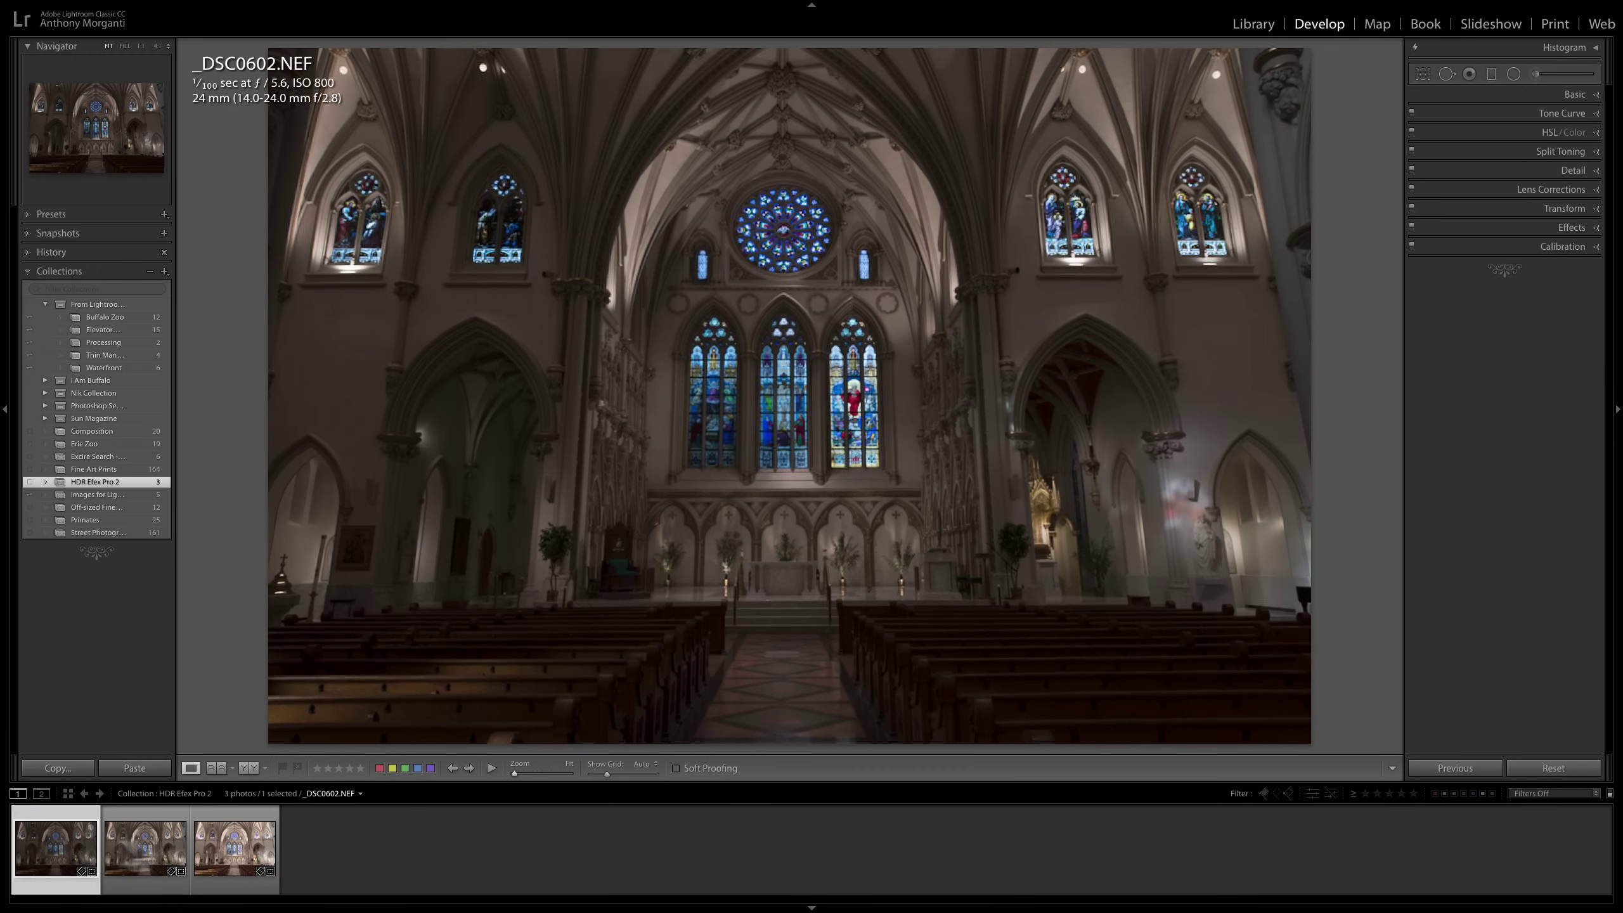
click(231, 854)
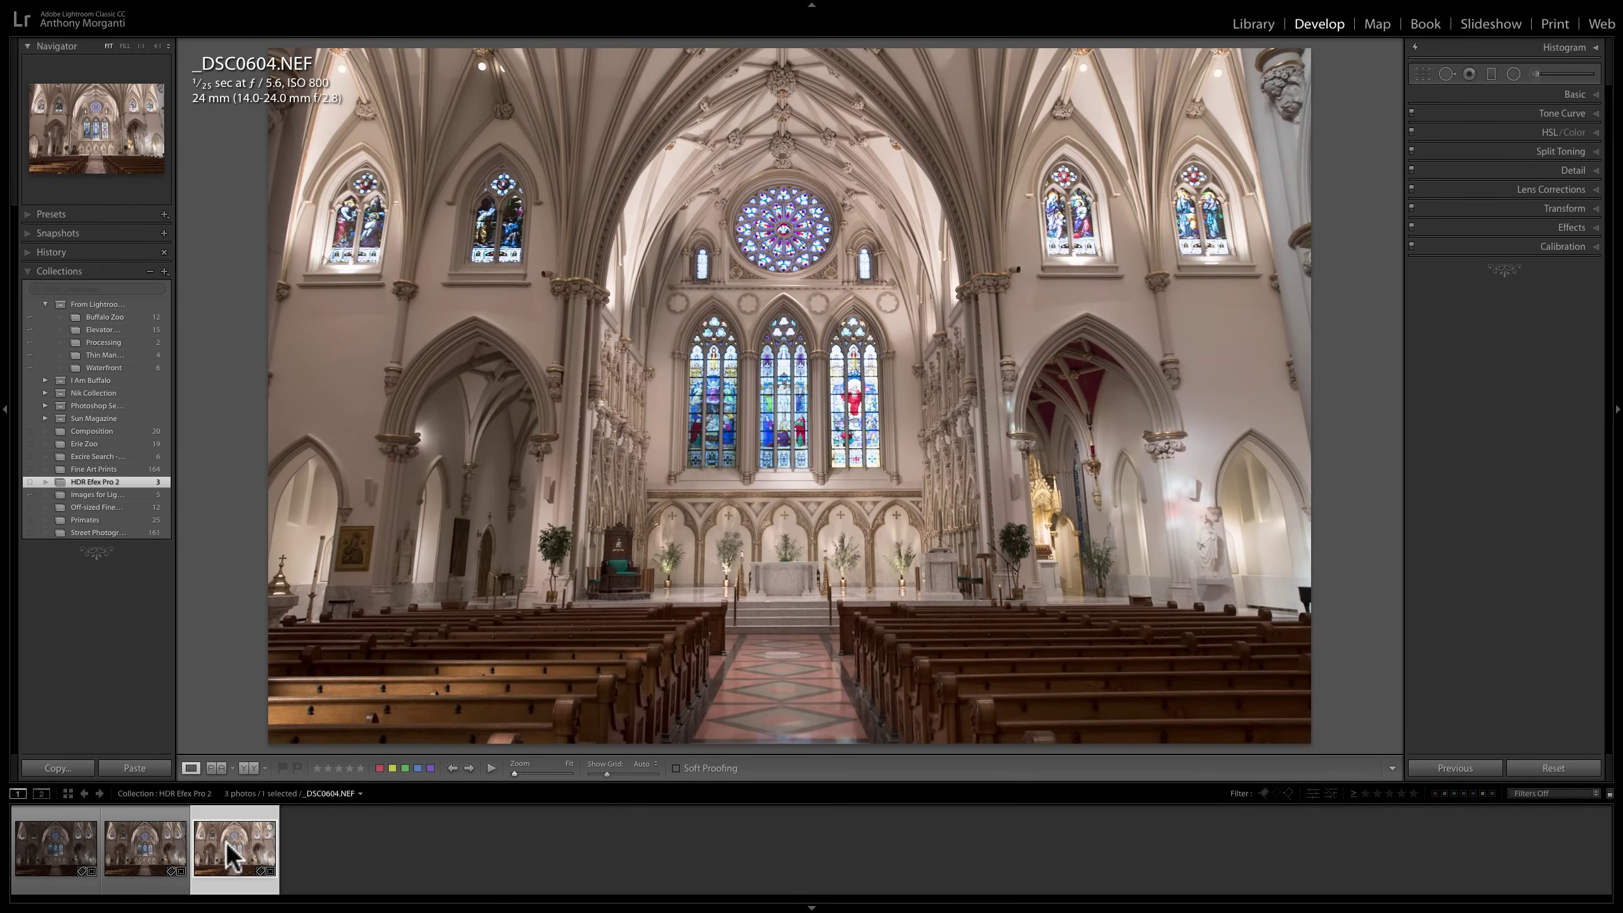
click(140, 857)
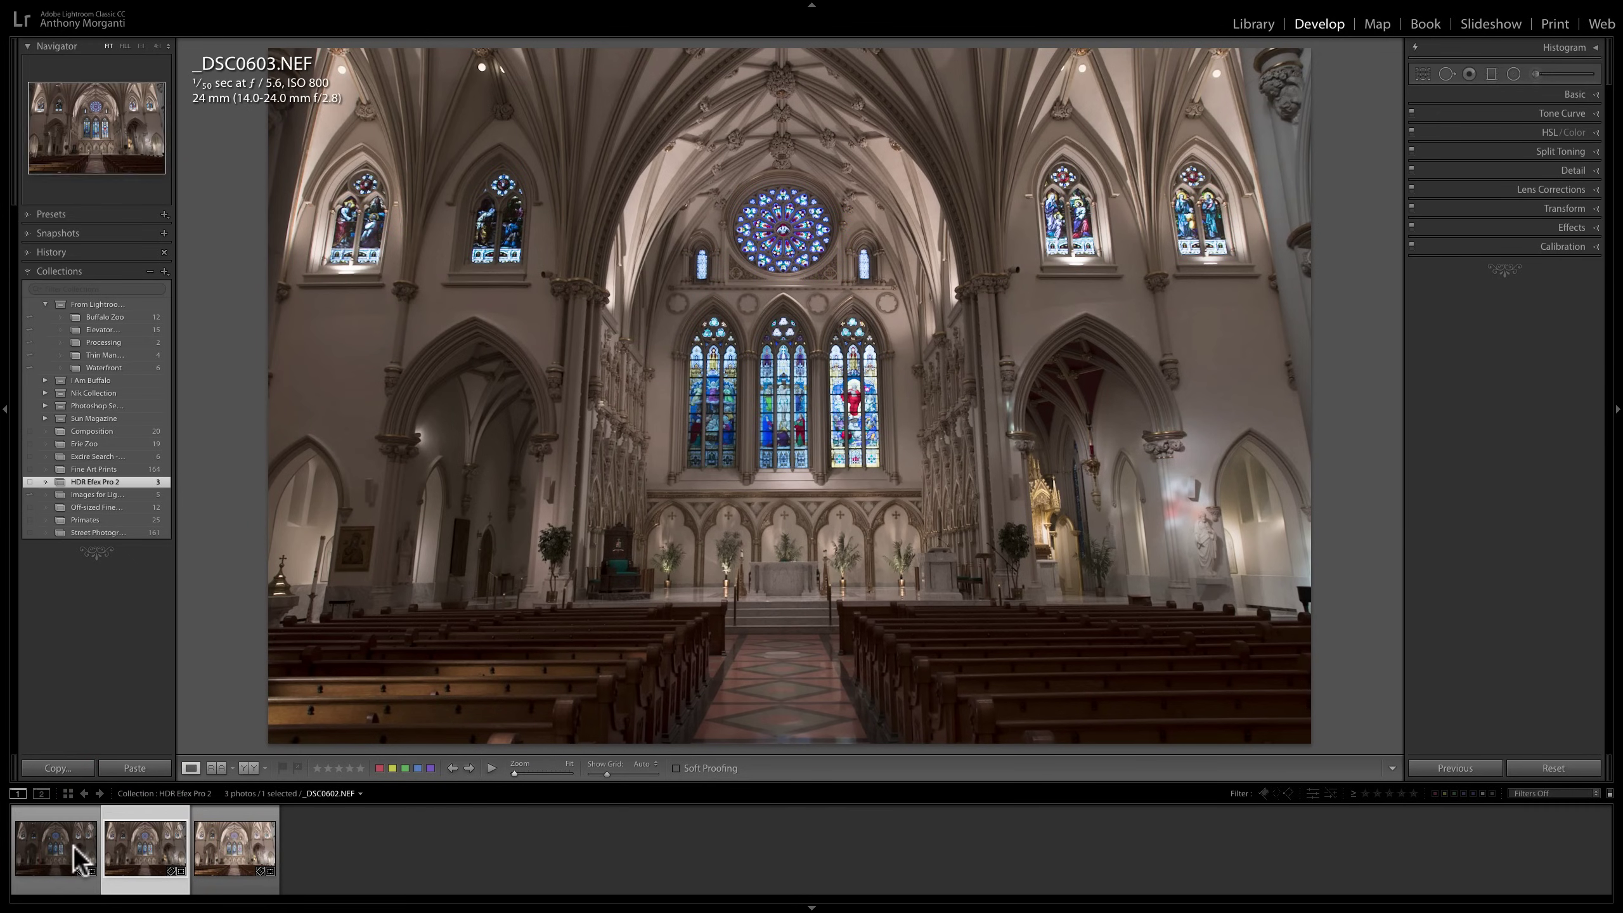
click(79, 858)
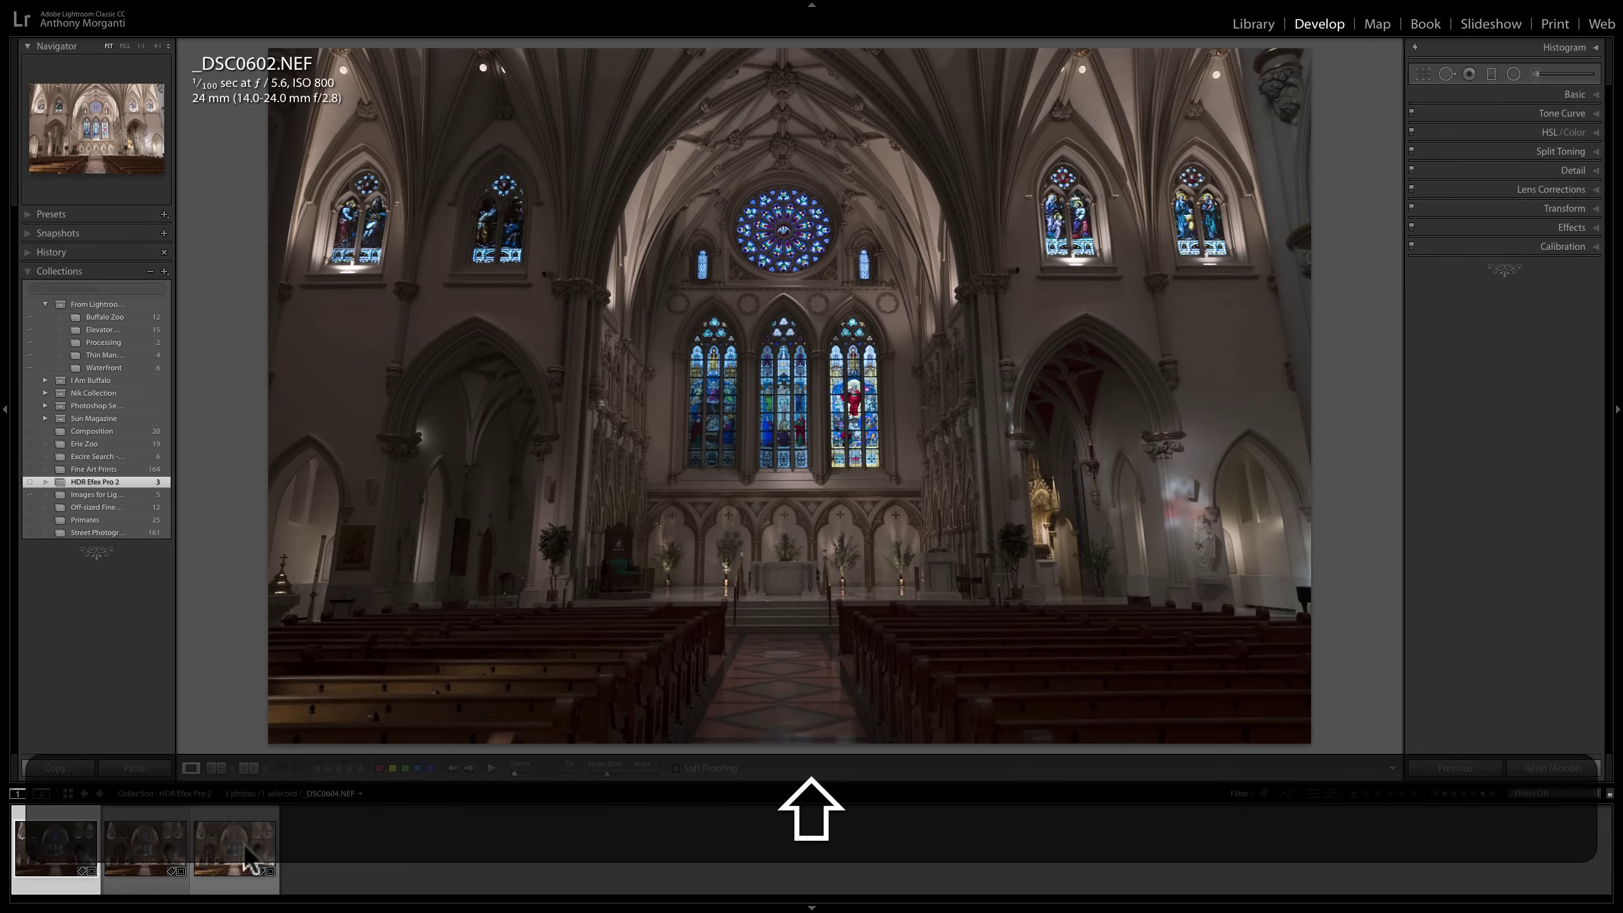
Shift-select all three exposures and check the right-click photo actions menu without choosing anything.
shift+click(238, 854)
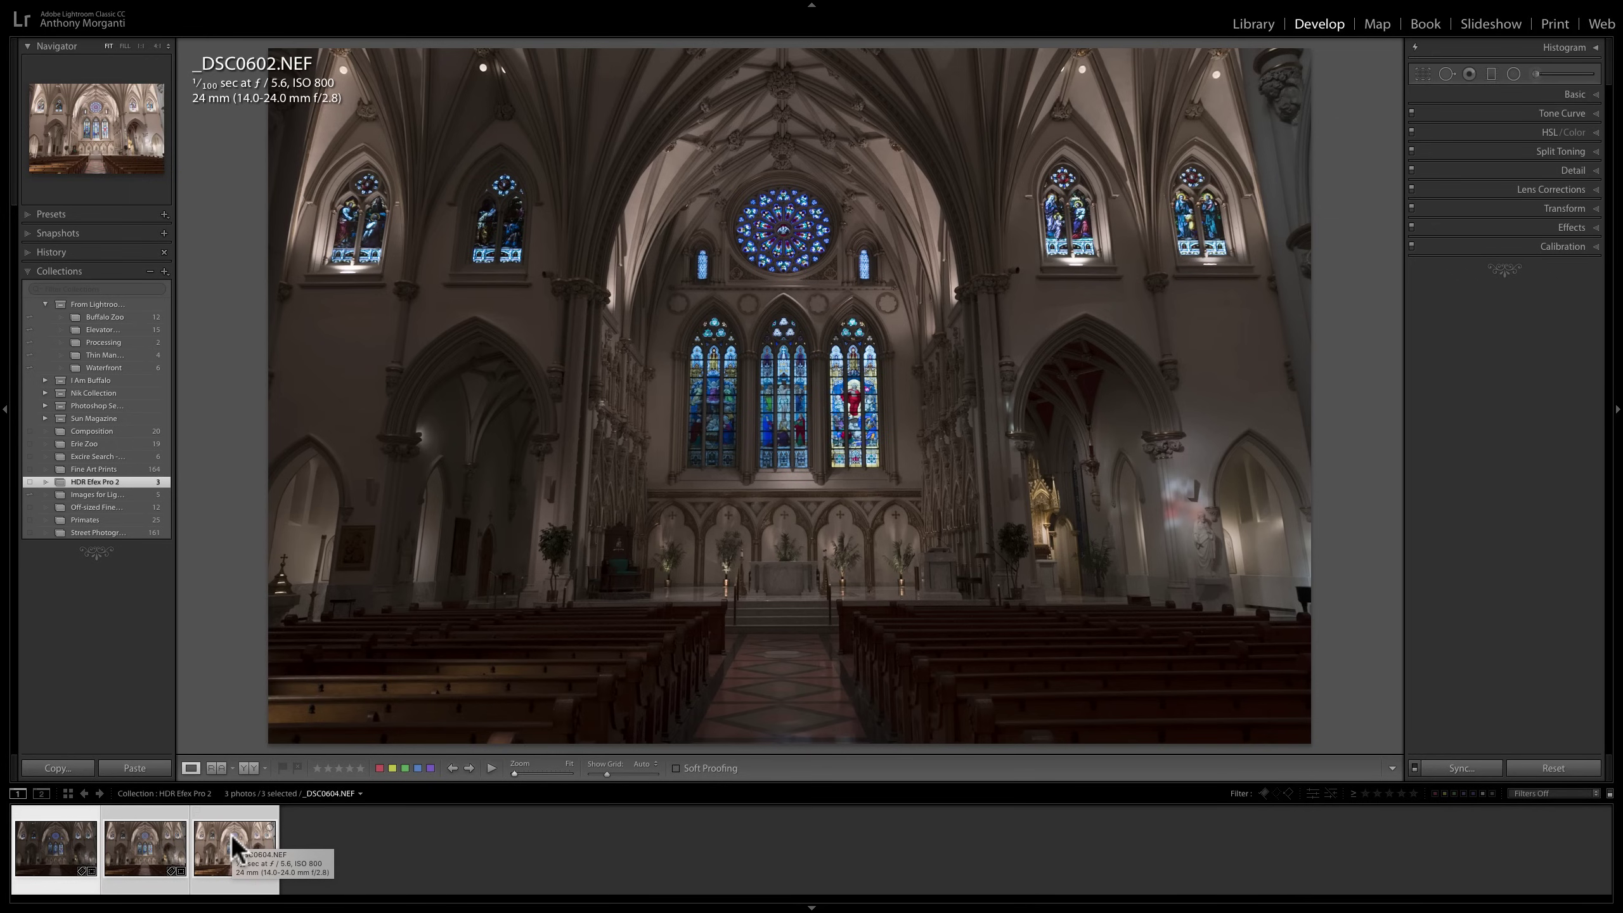
right_click(695, 330)
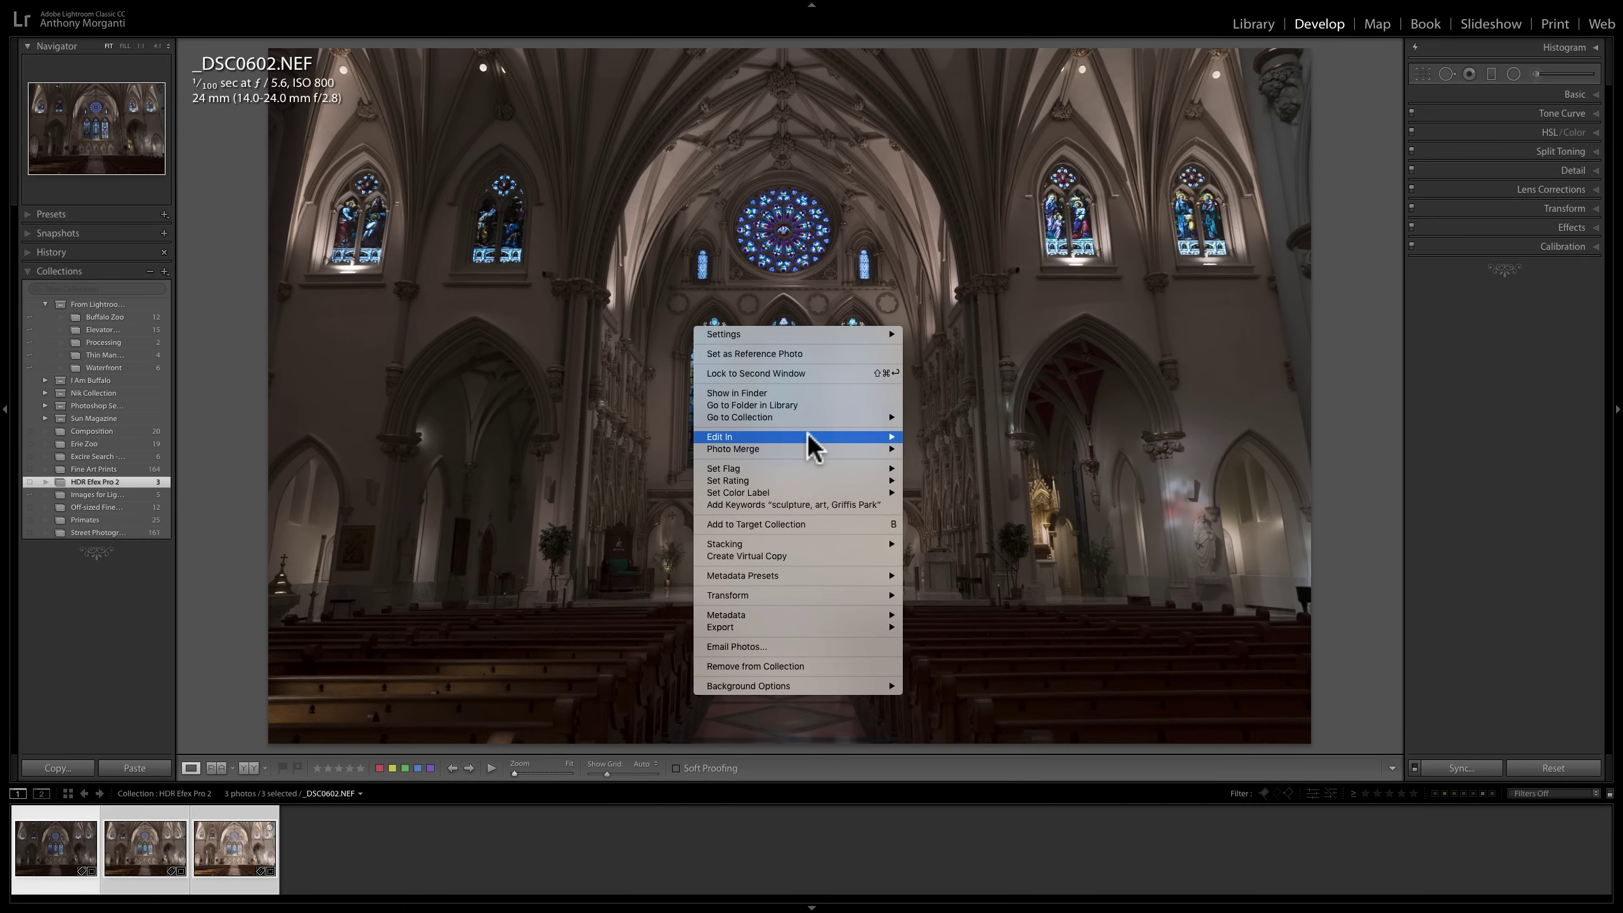
mouse_move(808, 435)
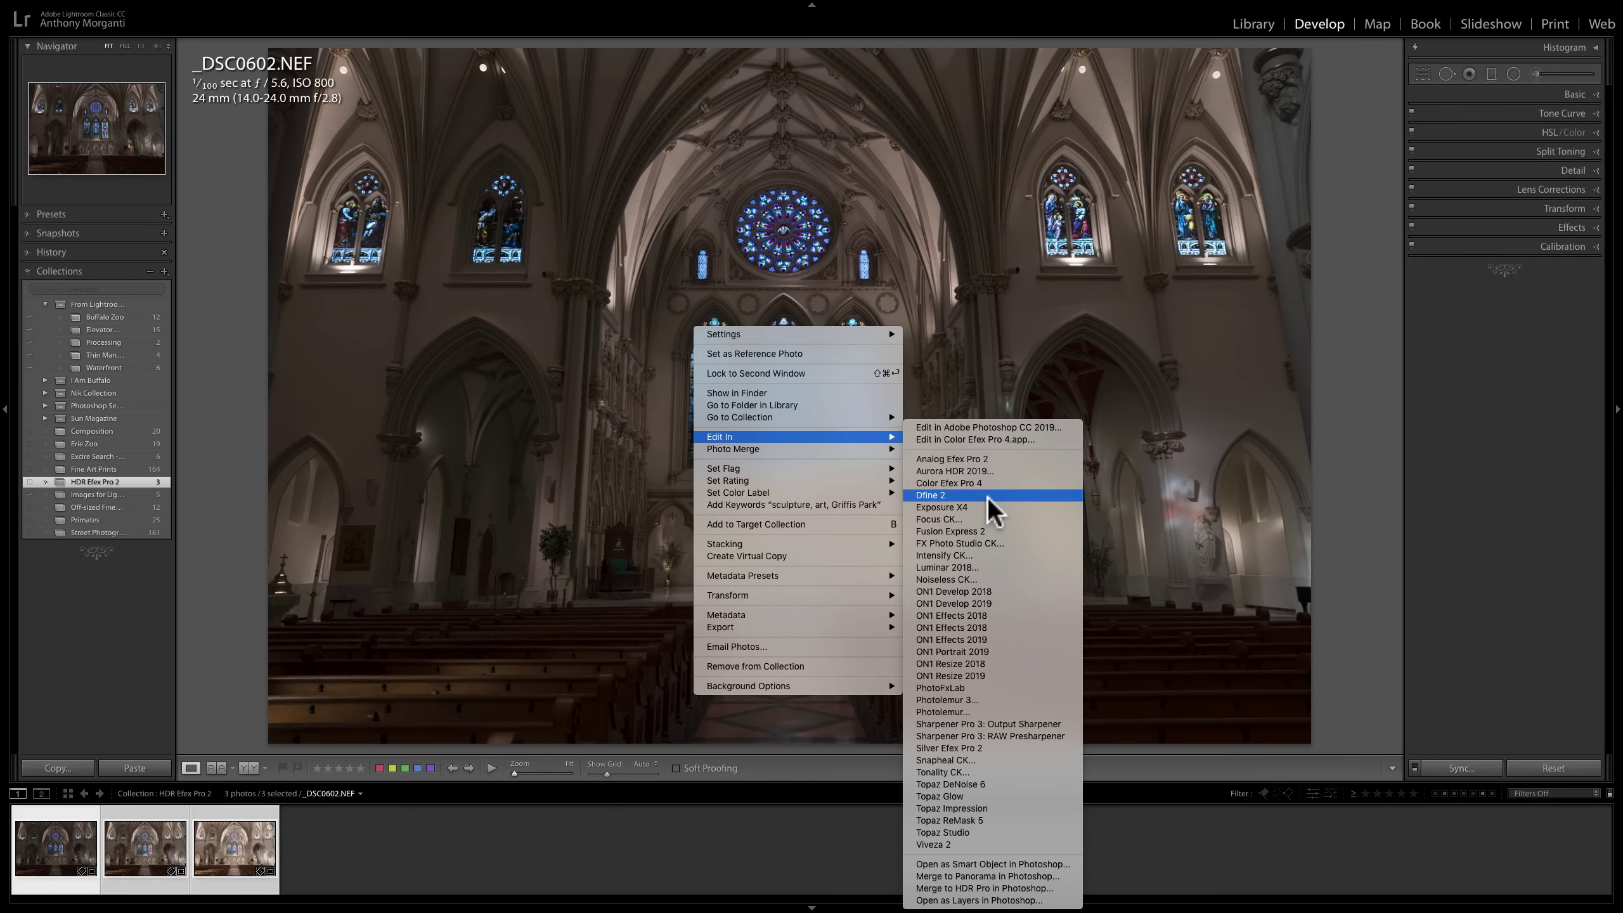
click(703, 30)
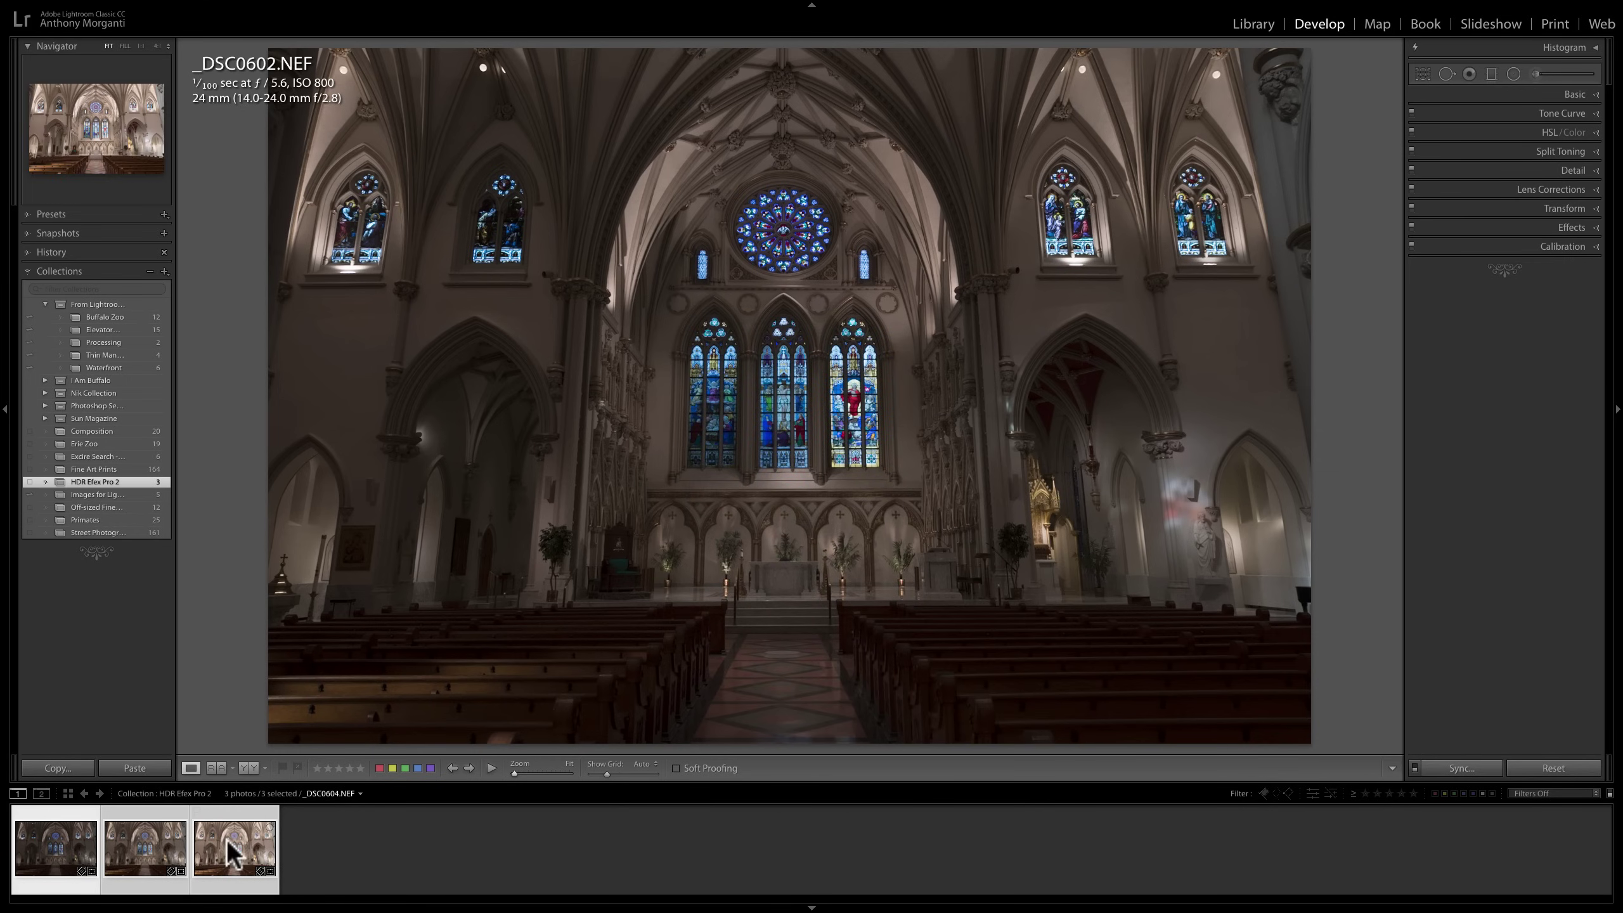
right_click(226, 839)
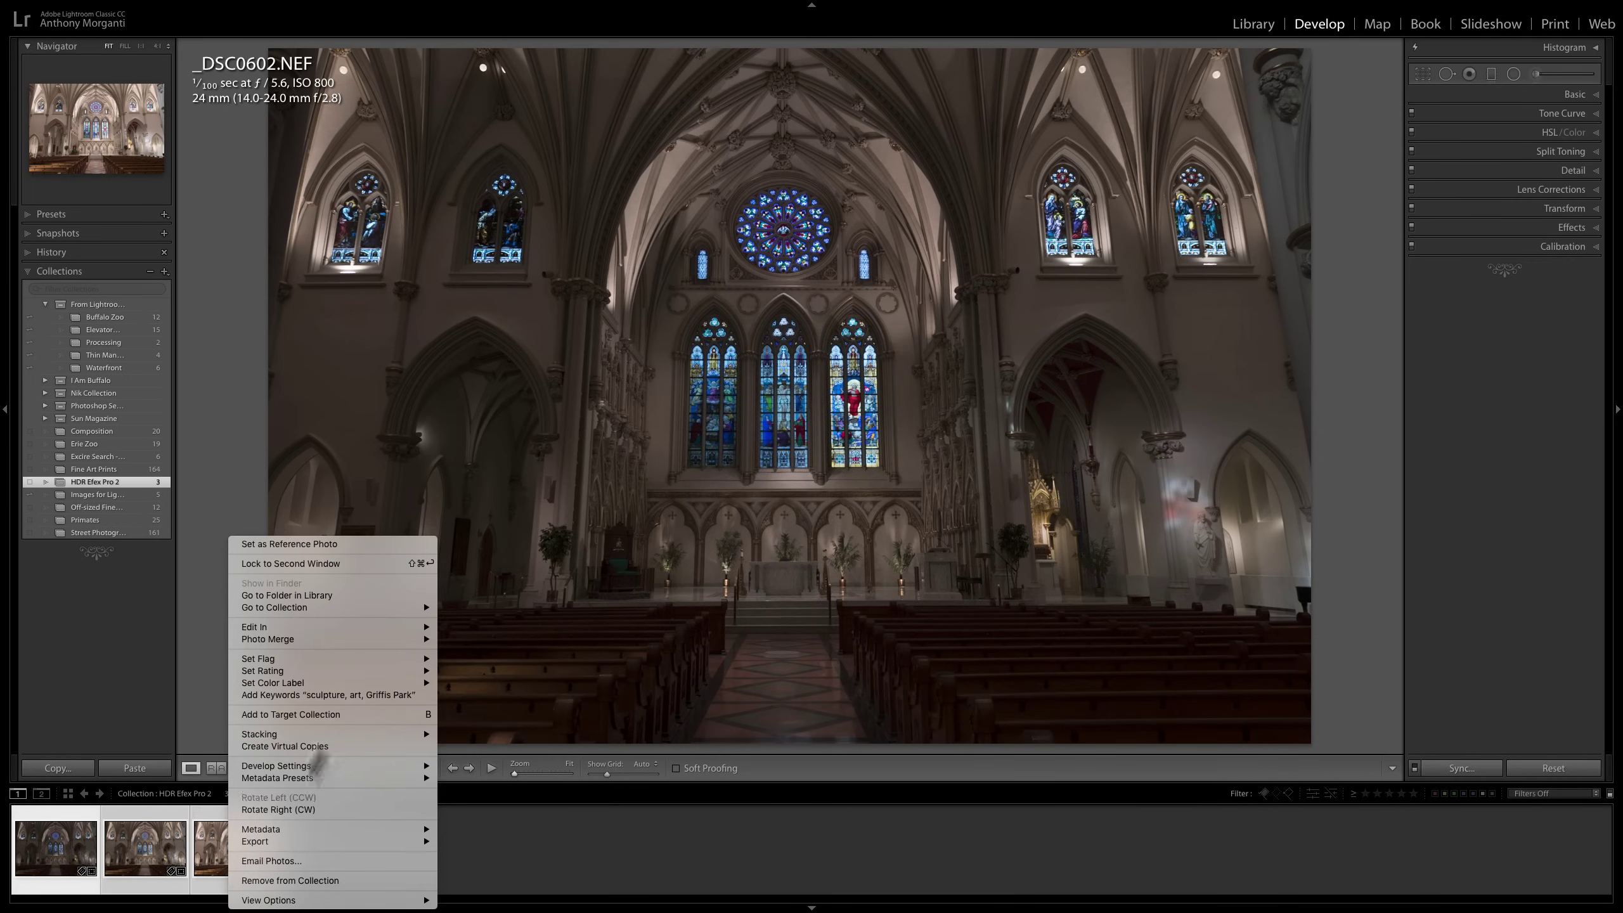
click(205, 11)
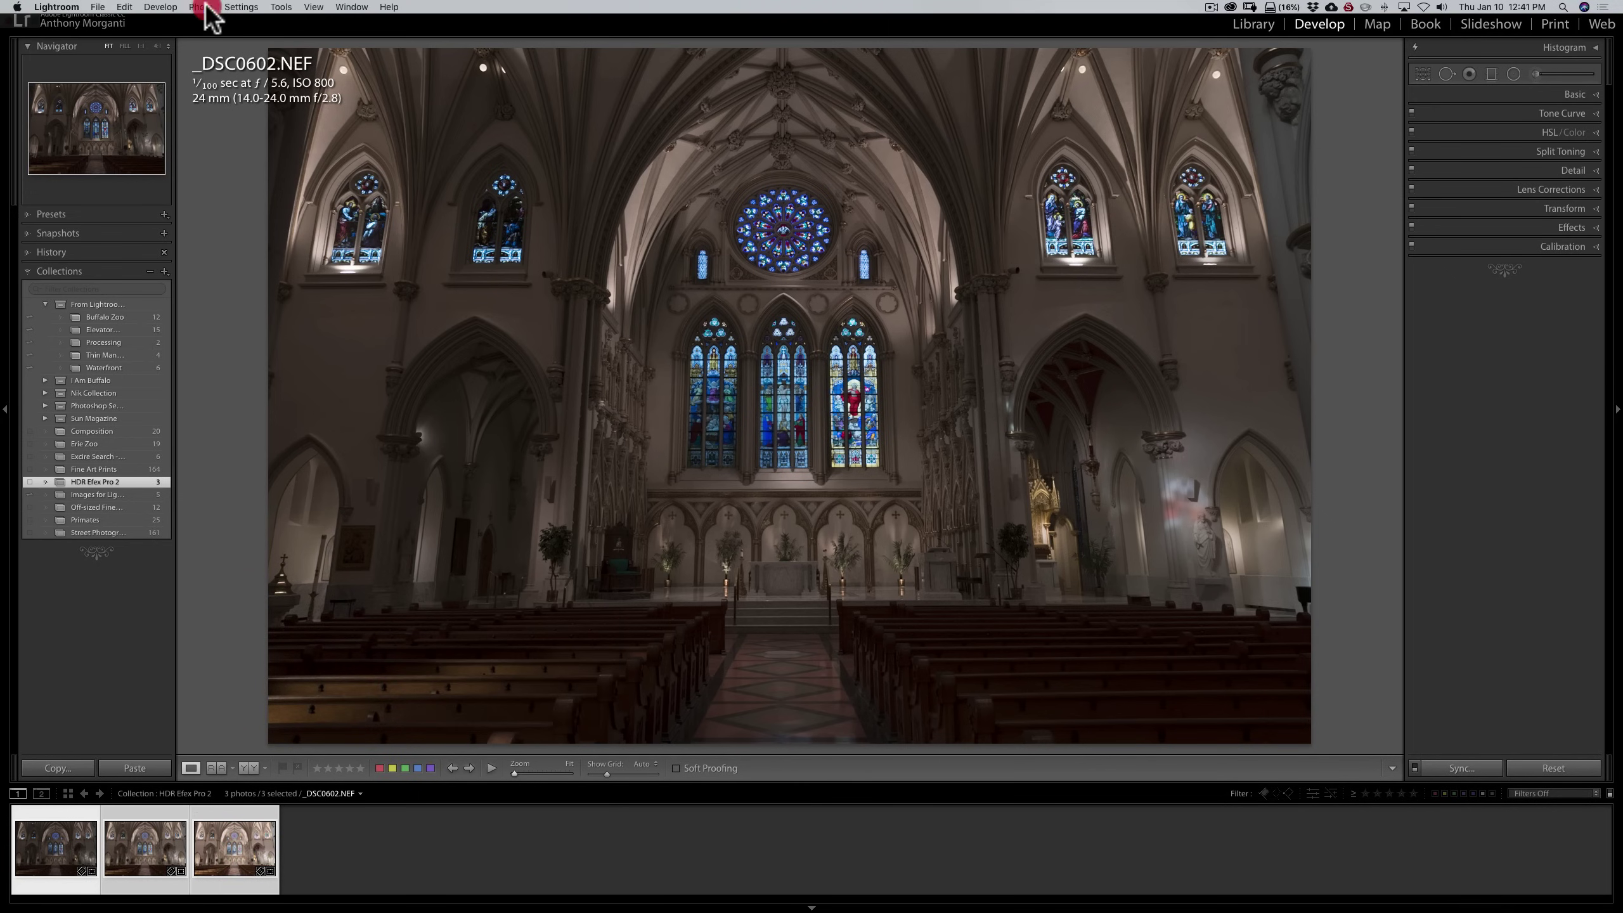
Check the Photo menu's Edit In options, then show the File > Export with Preset submenu.
click(201, 7)
mouse_move(246, 72)
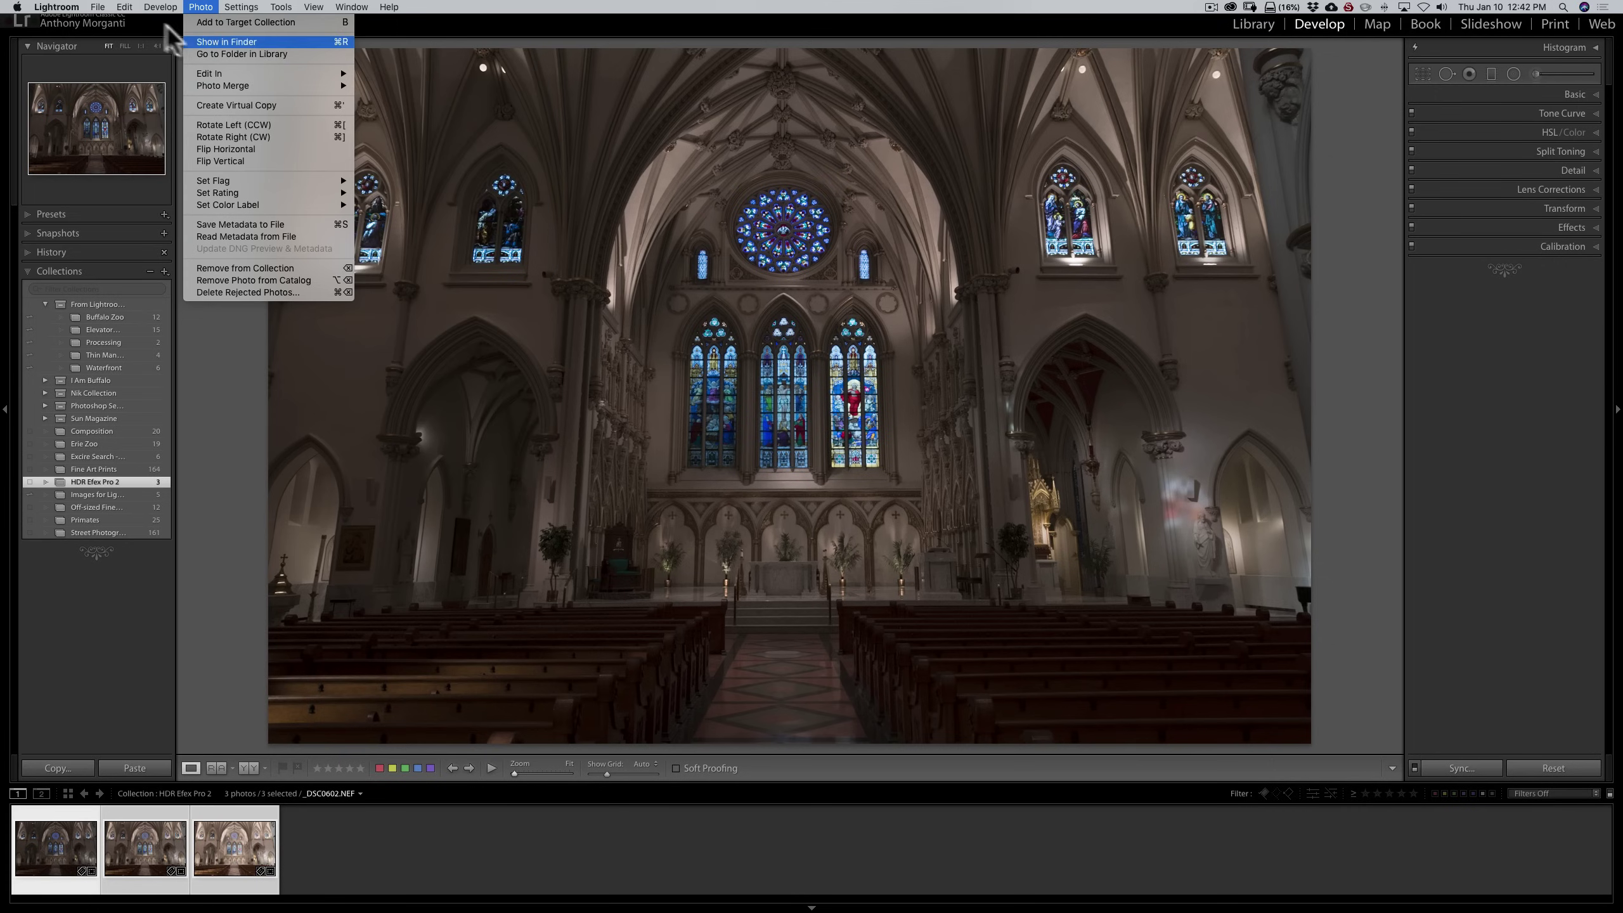
mouse_move(100, 11)
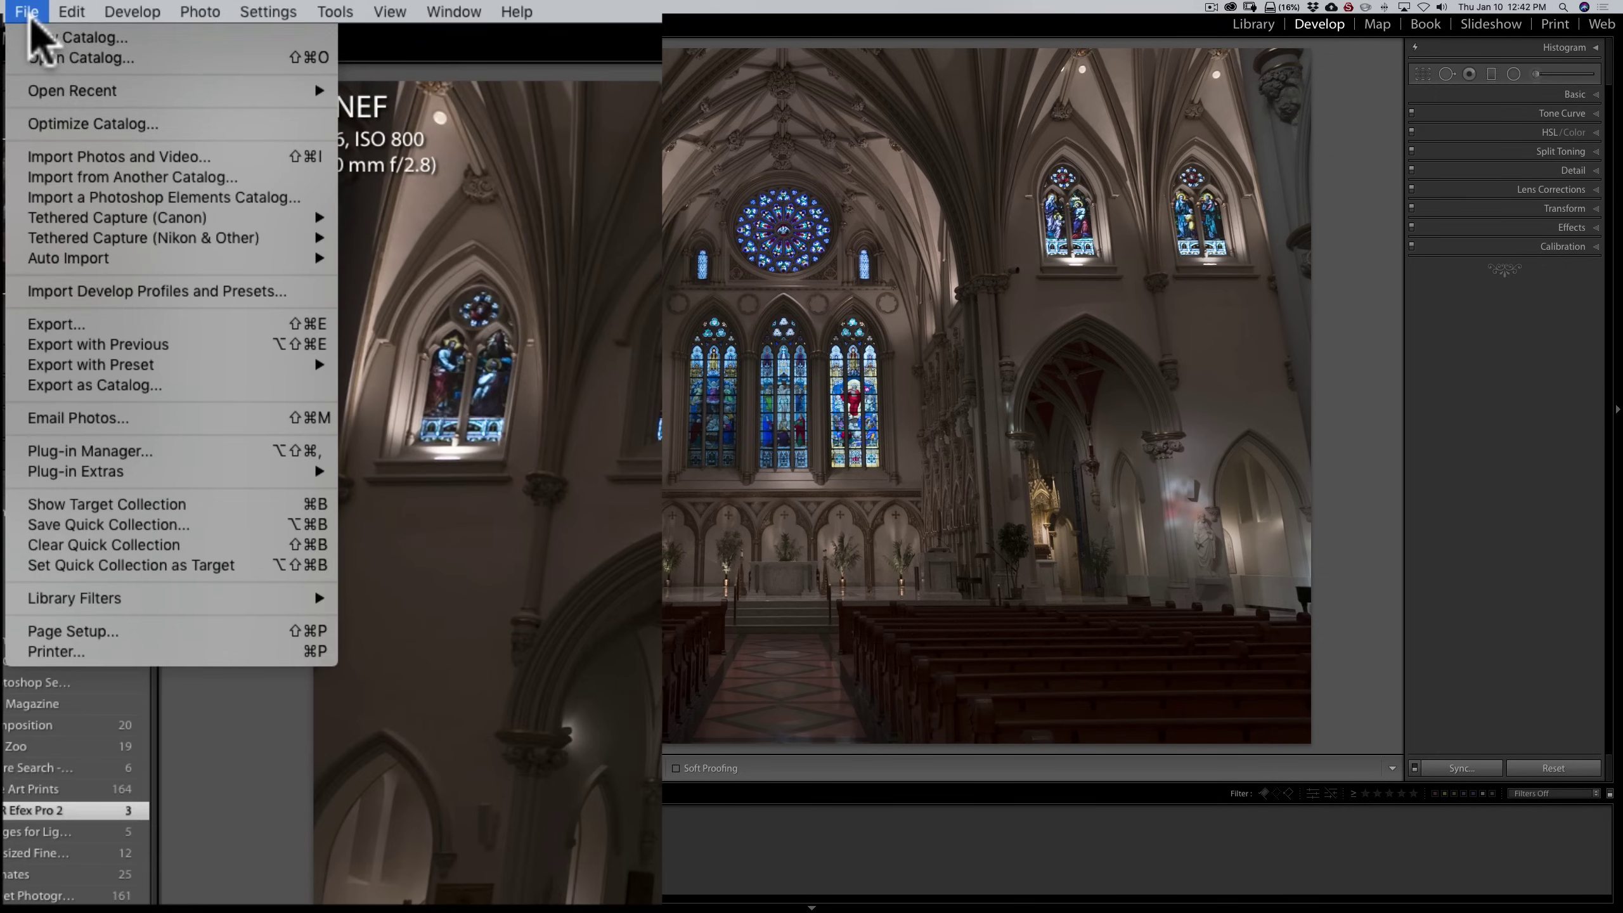
mouse_move(146, 372)
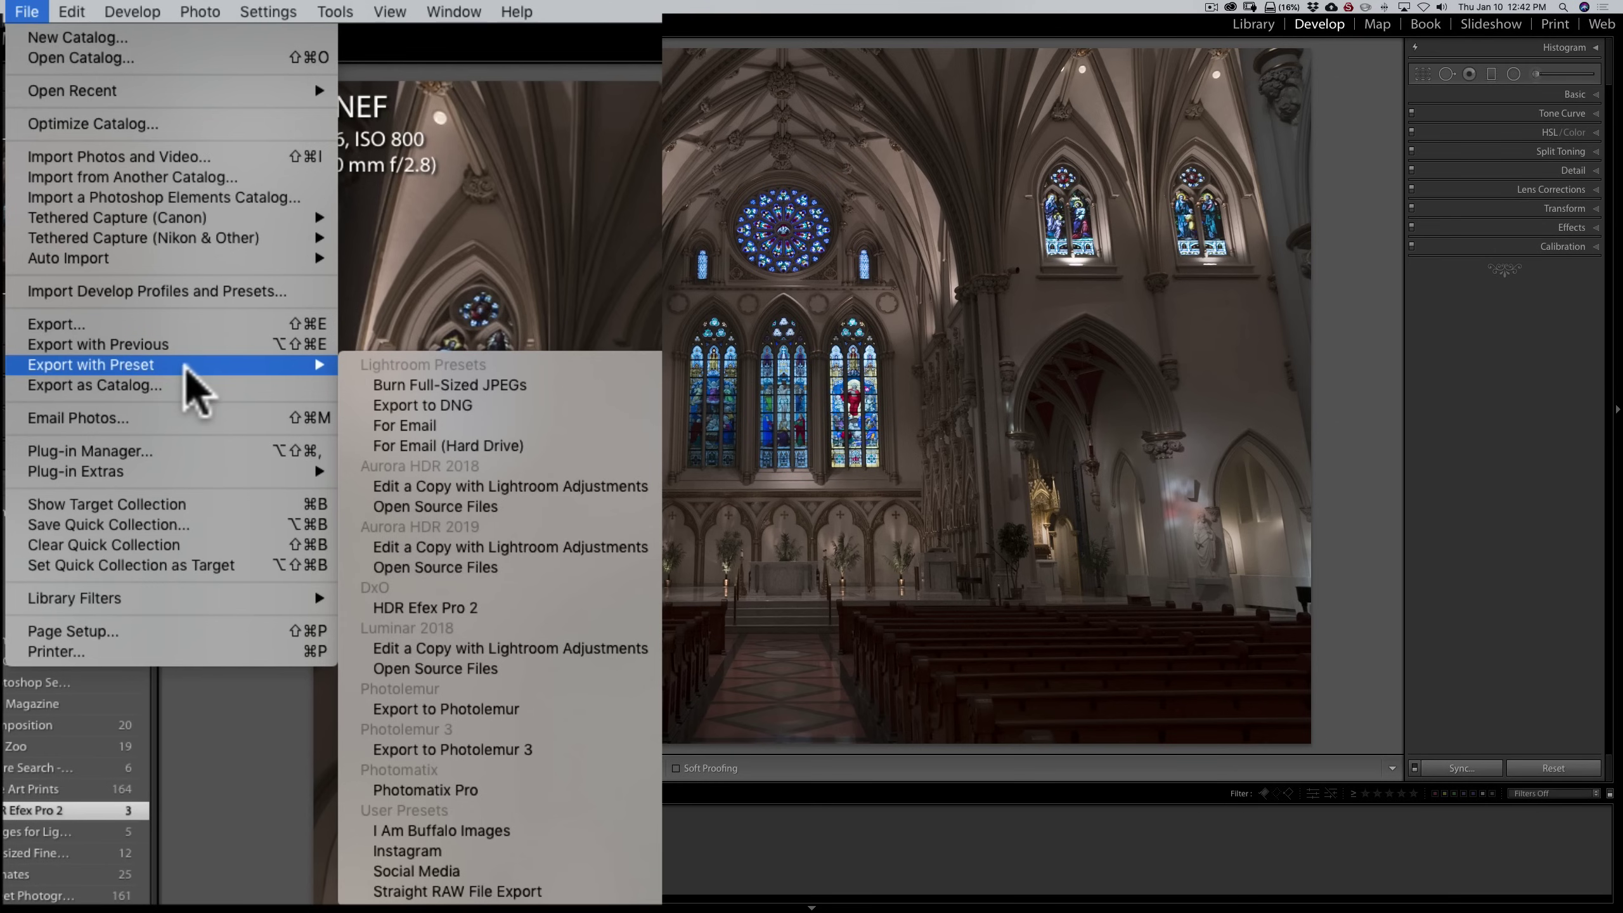
mouse_move(250, 366)
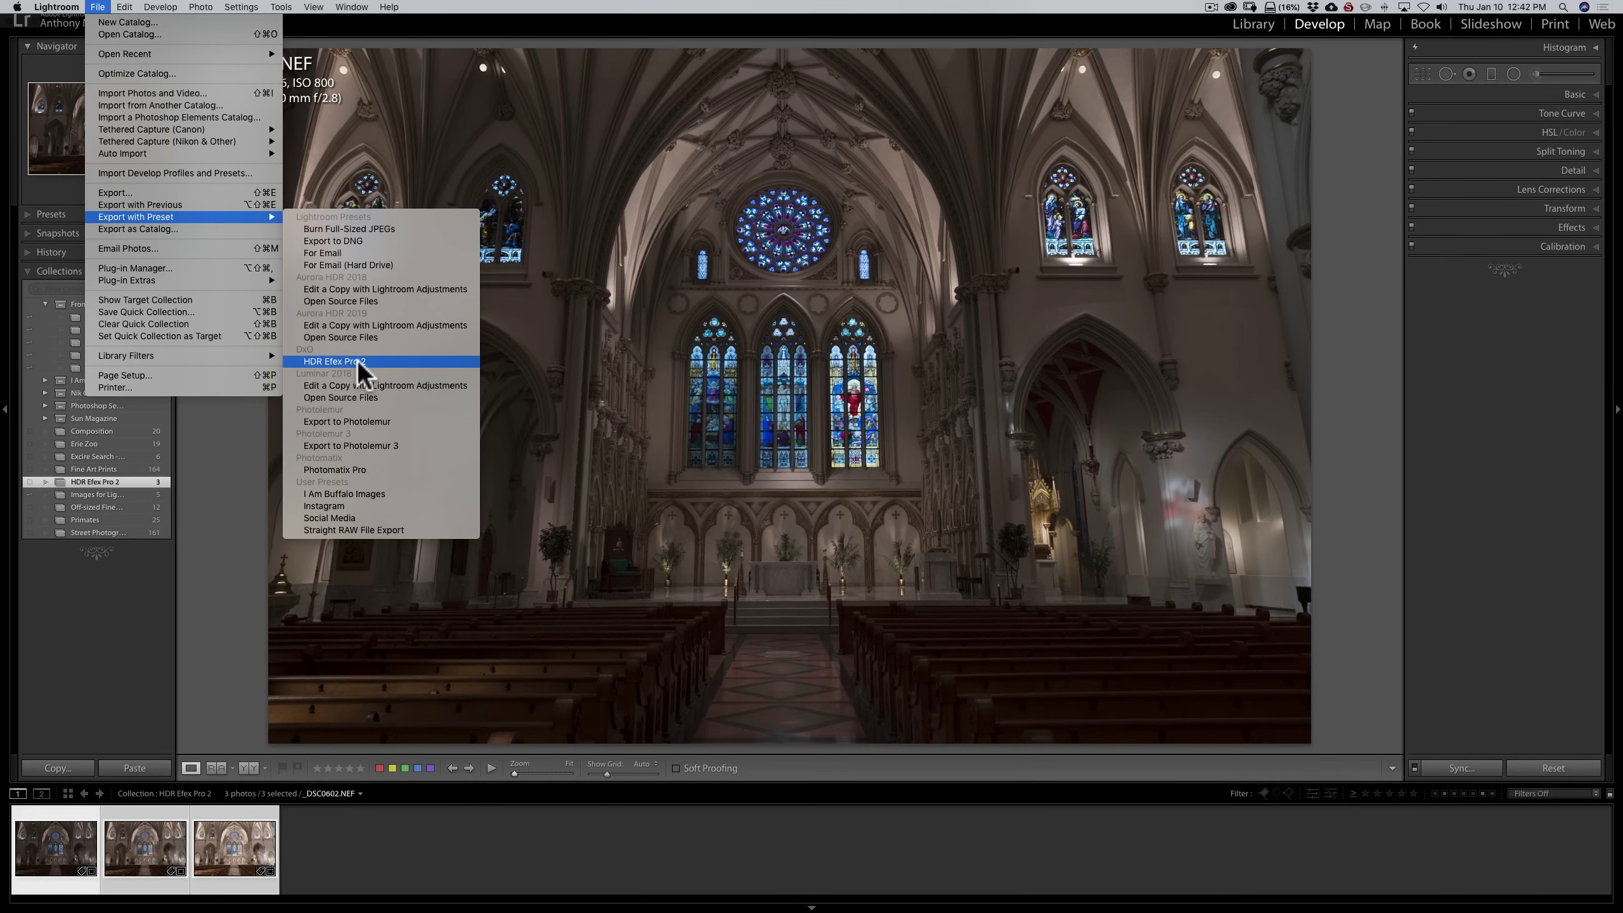
Export the three selected photos with the HDR Efex Pro 2 preset.
click(358, 362)
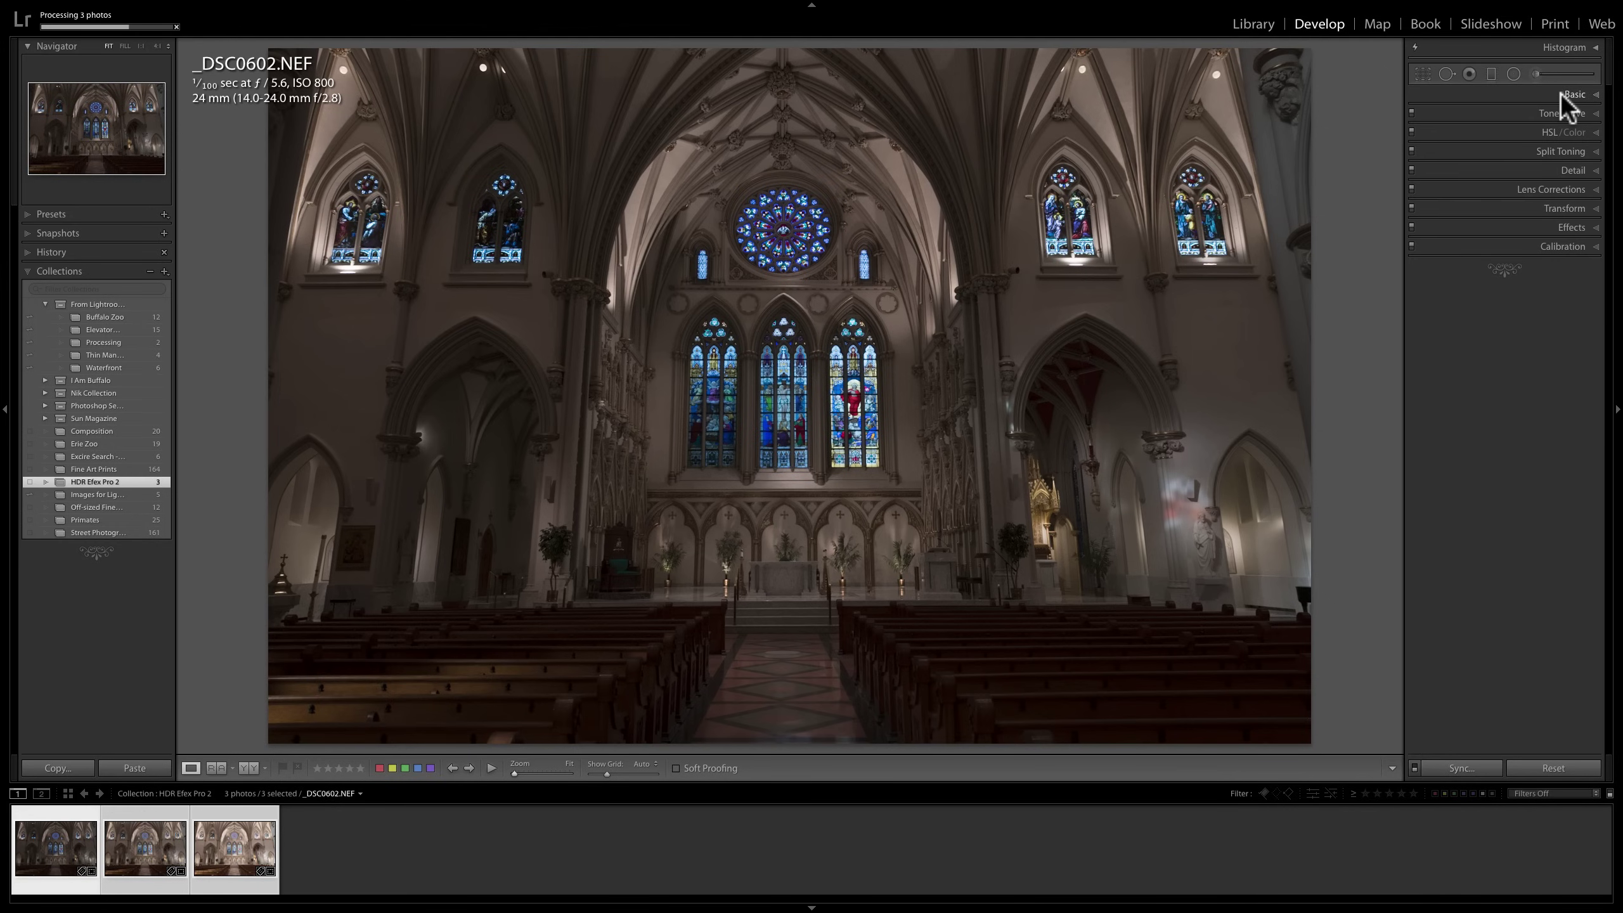
click(1562, 188)
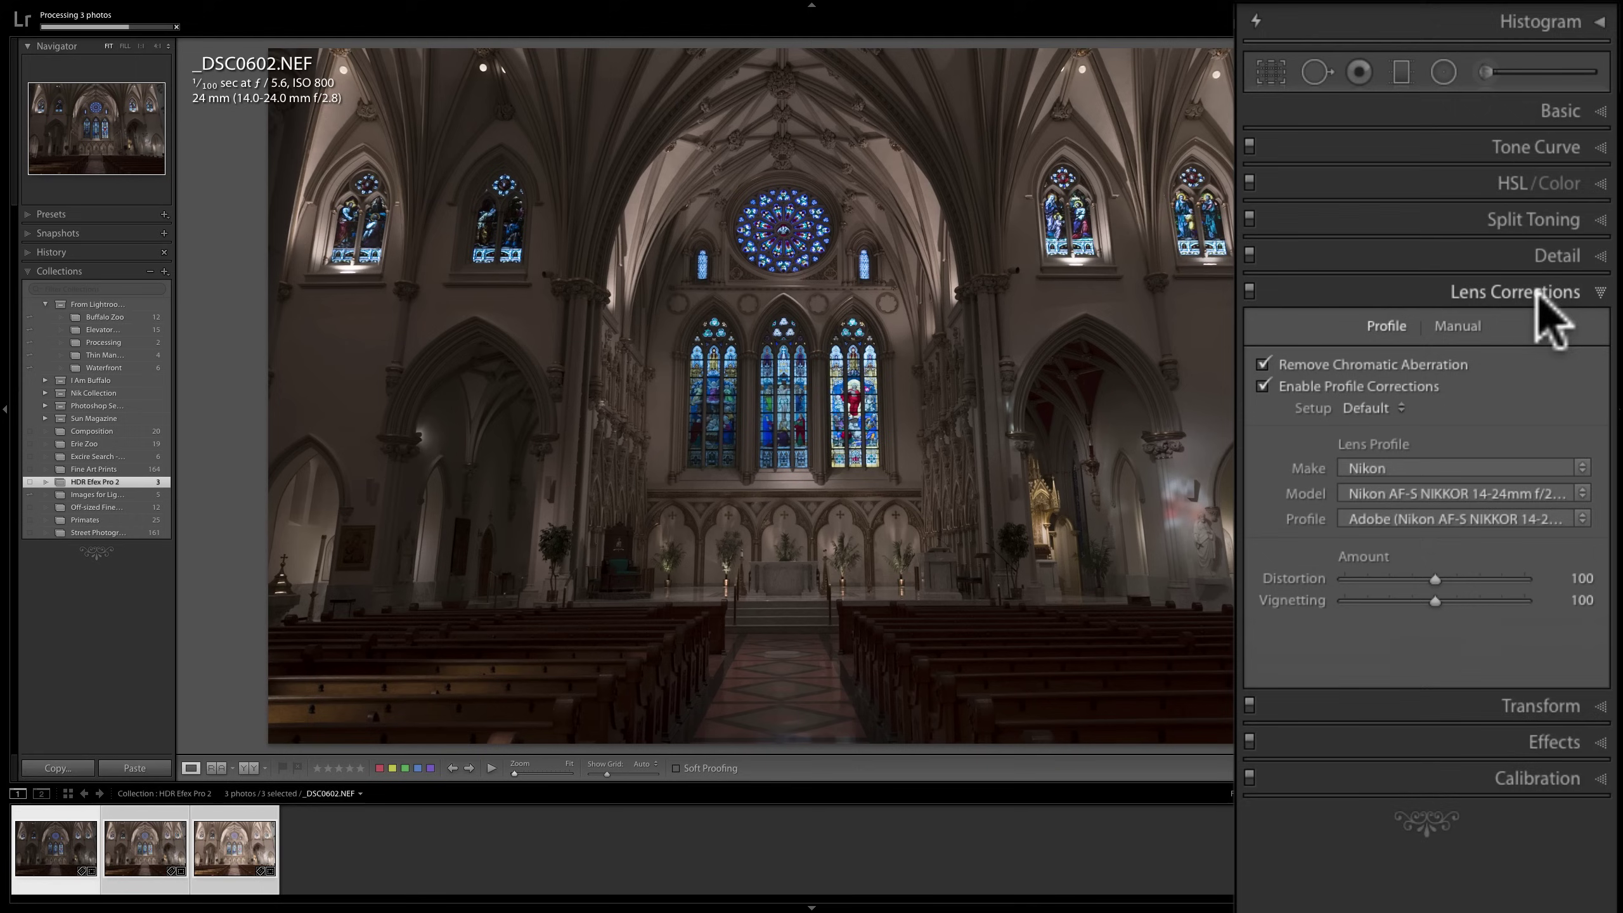
click(1538, 294)
click(1556, 118)
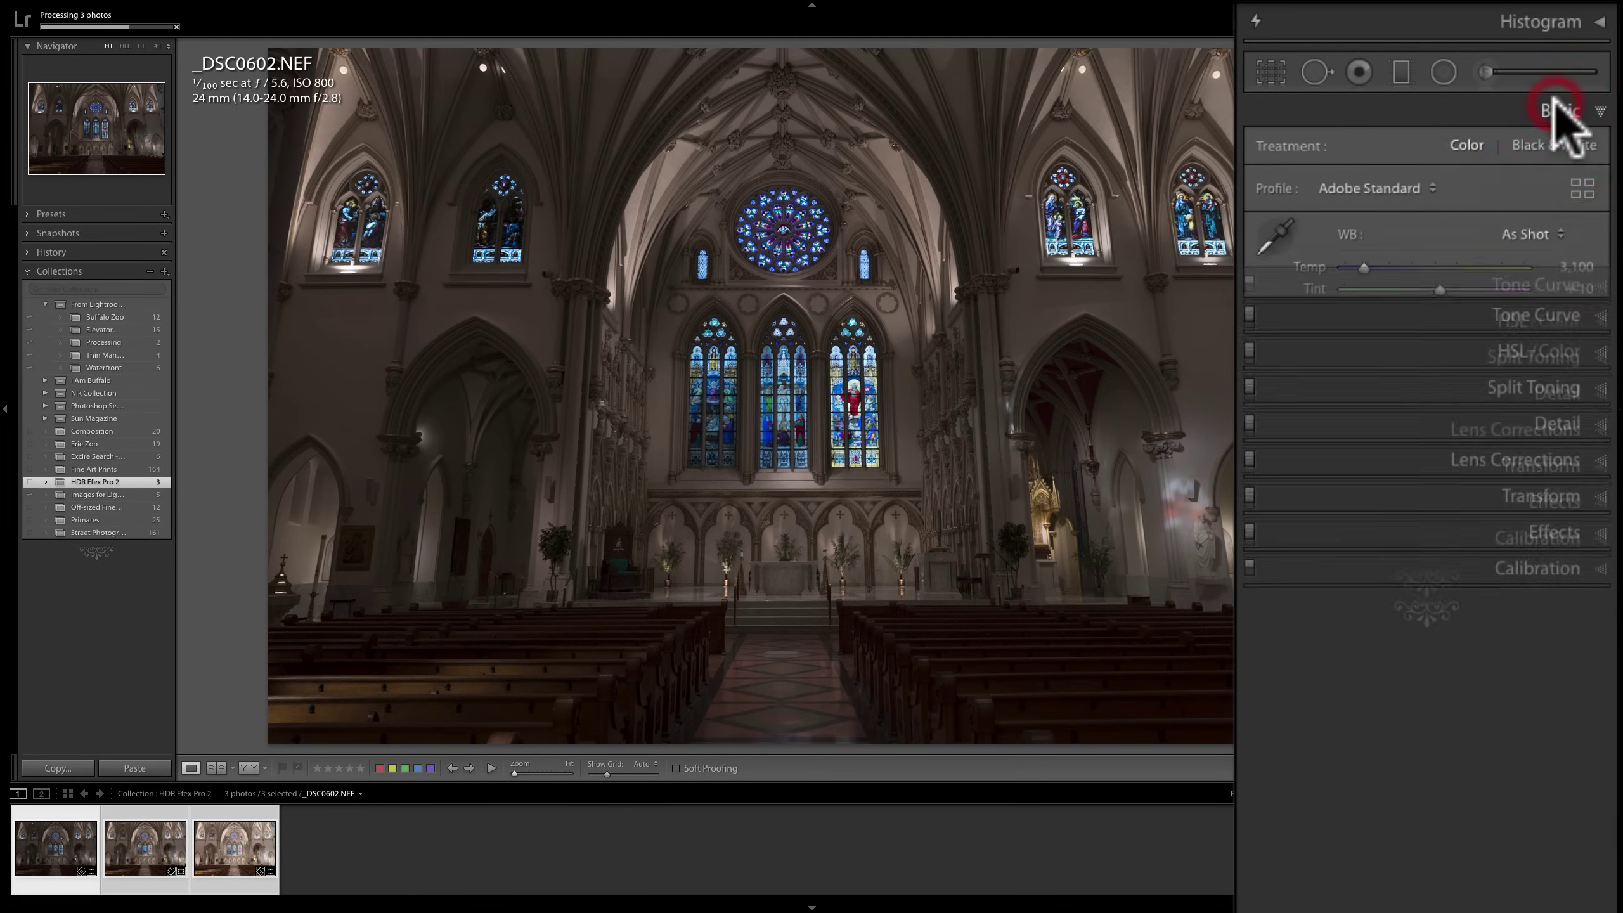
click(1560, 115)
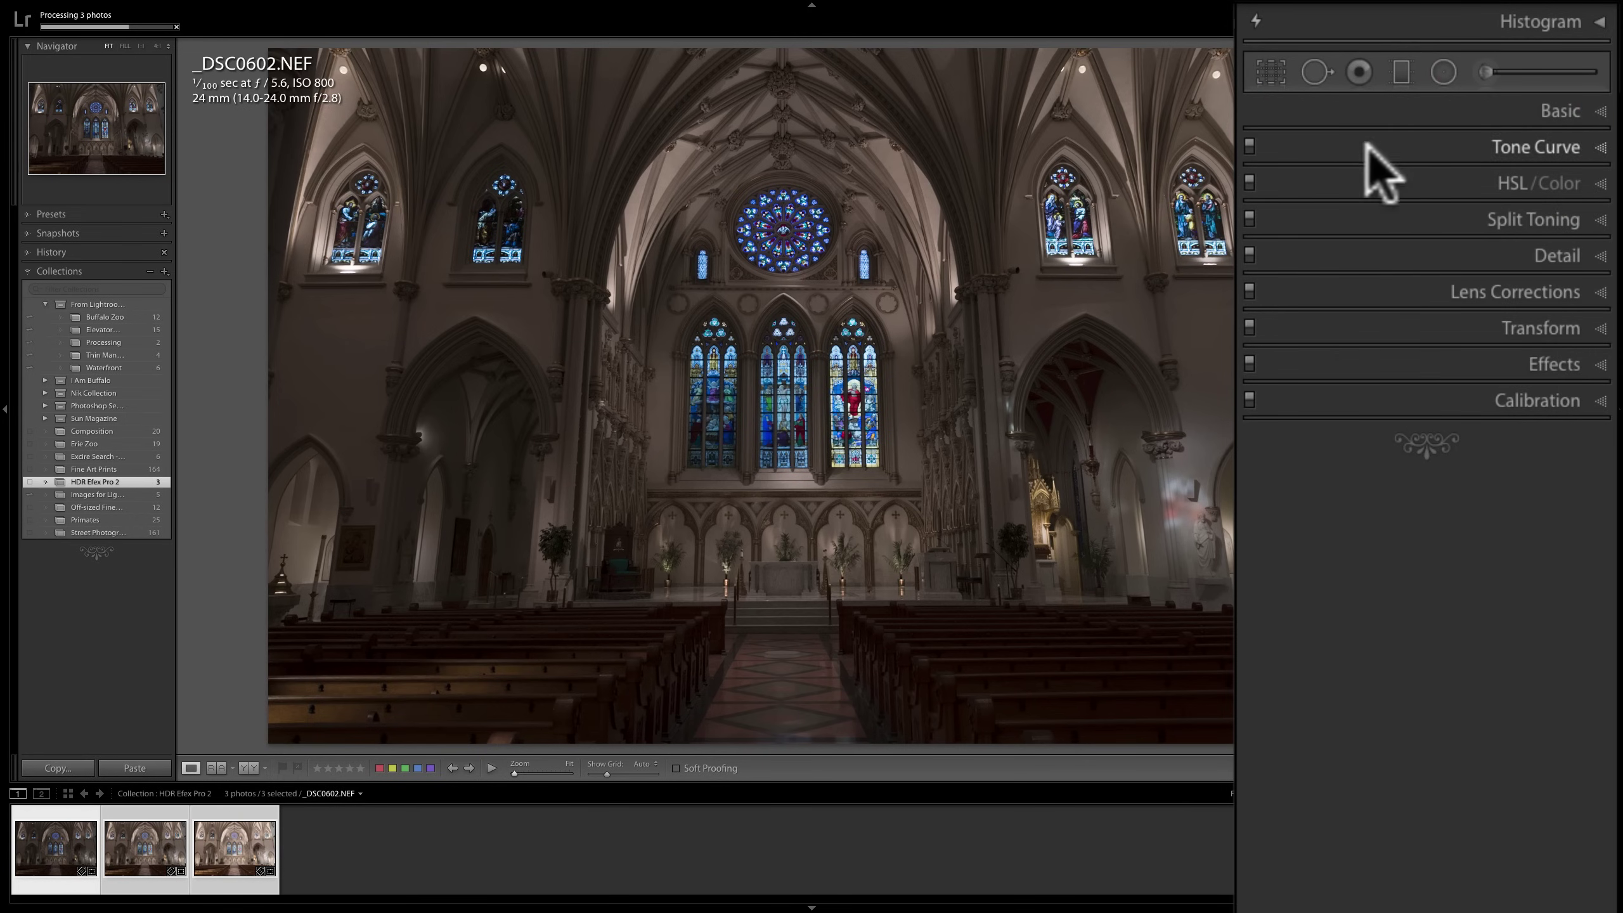
click(1266, 76)
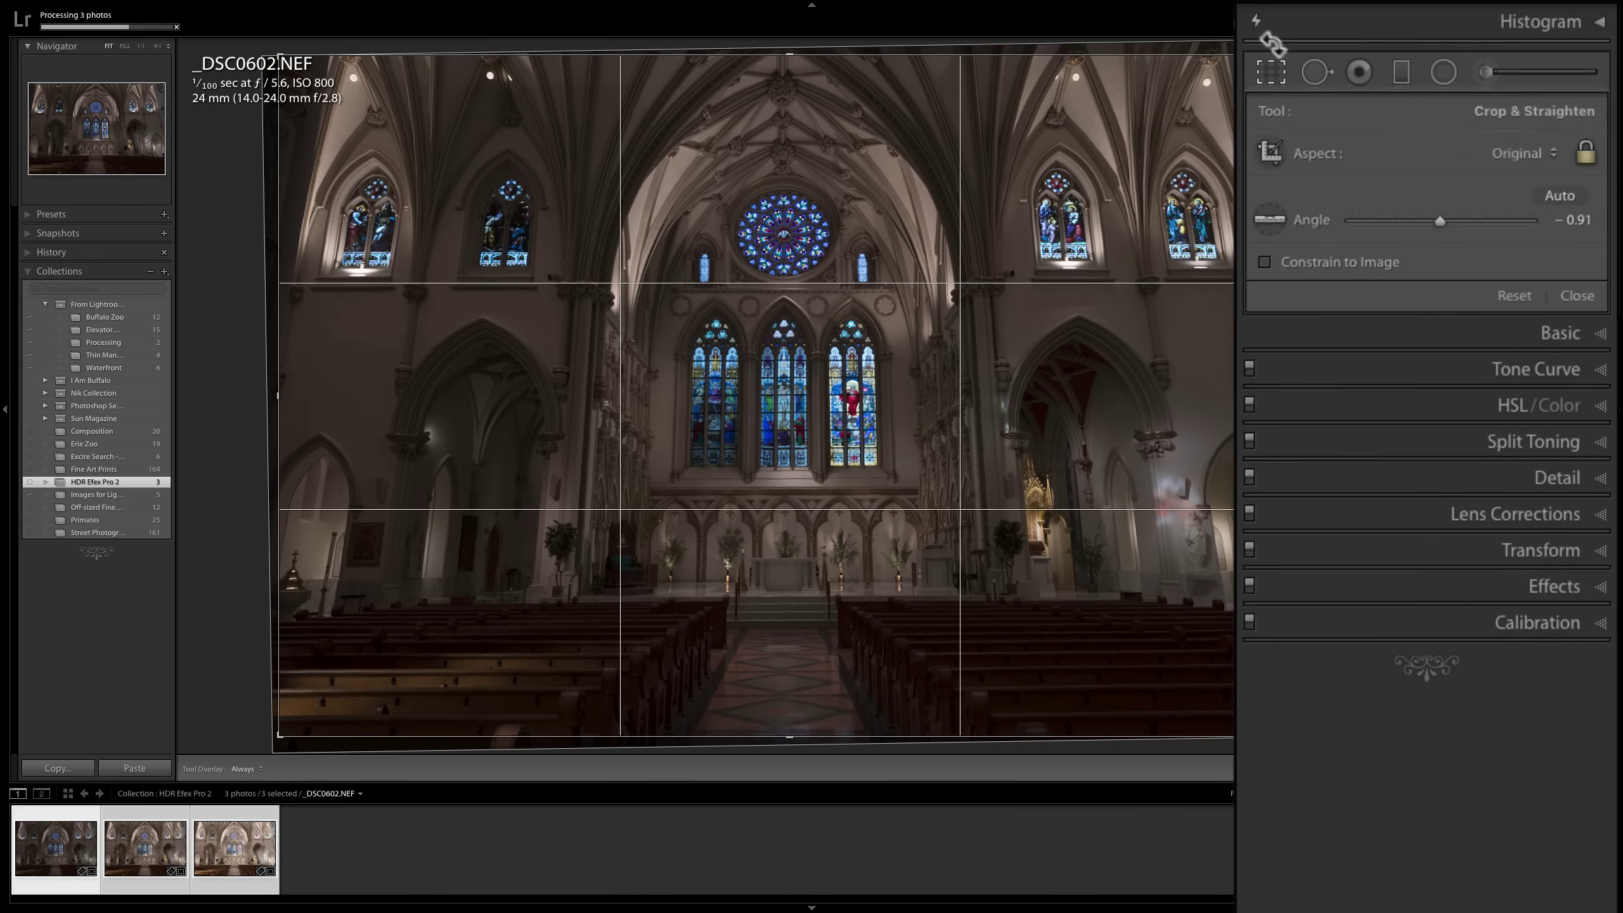
click(1423, 74)
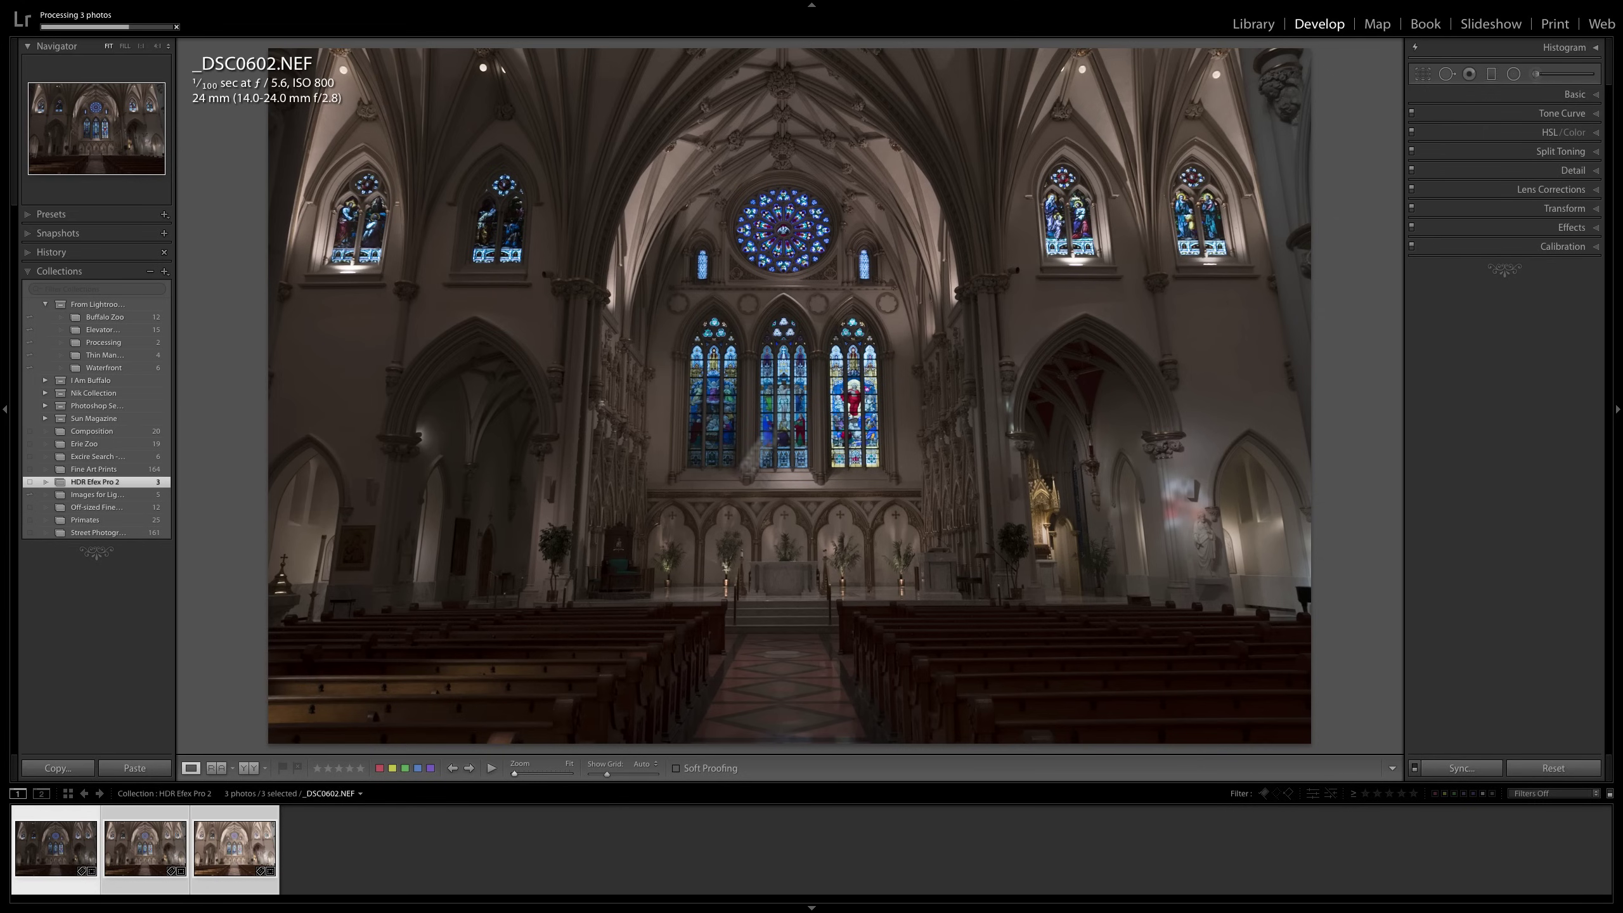
mouse_move(709, 904)
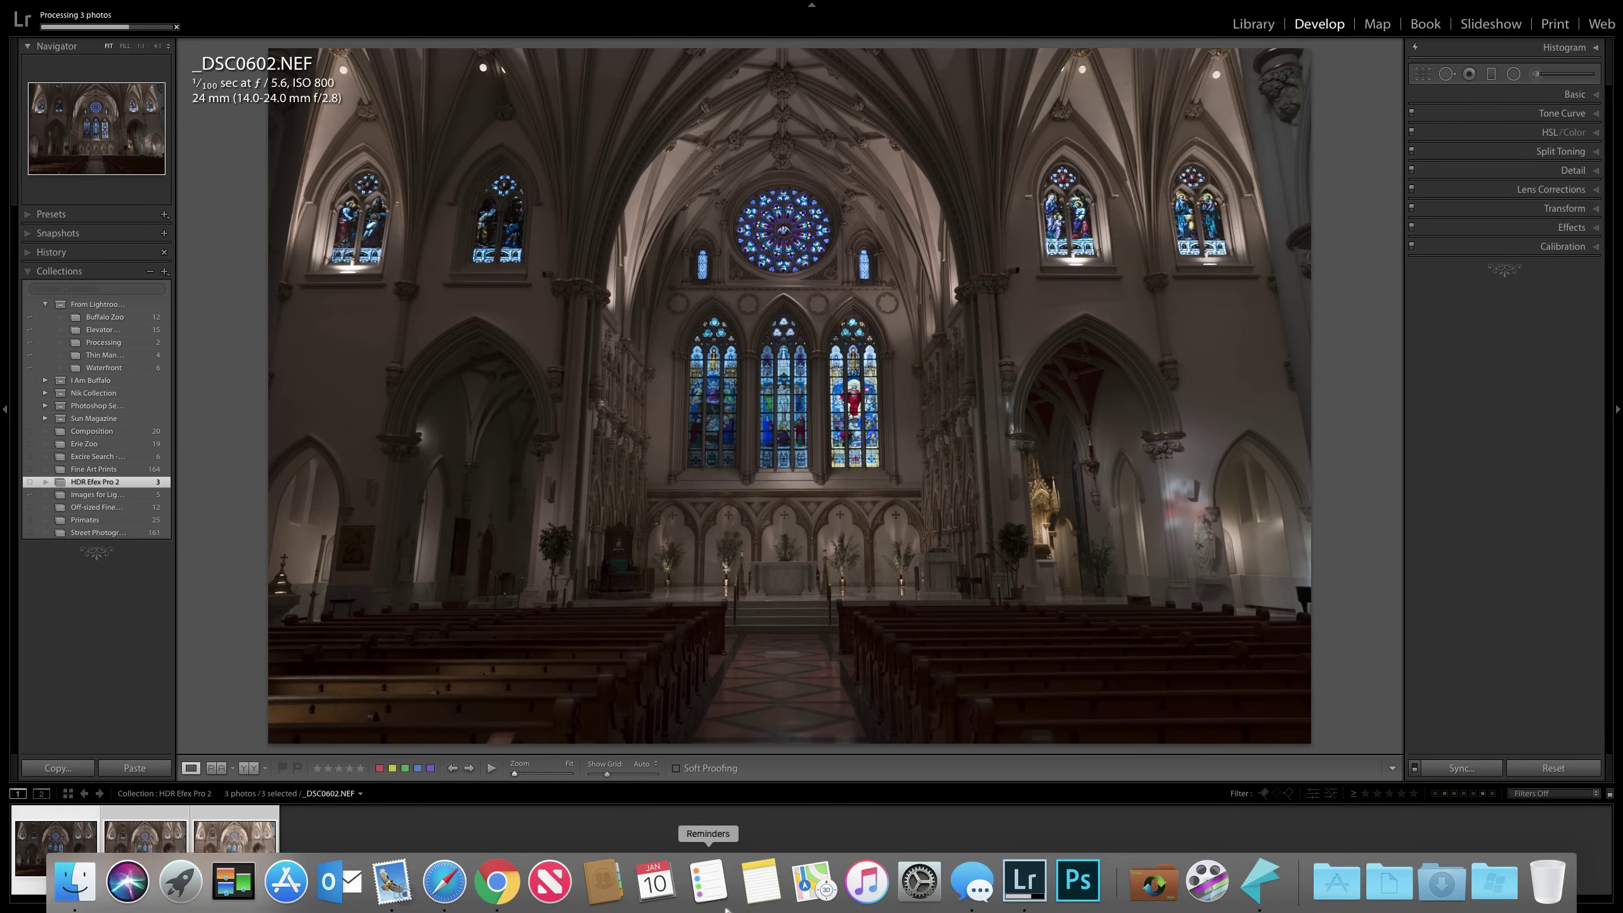
Launch HDR Efex Pro 2 and enable Chromatic Aberration reduction in the merge dialog.
click(1252, 886)
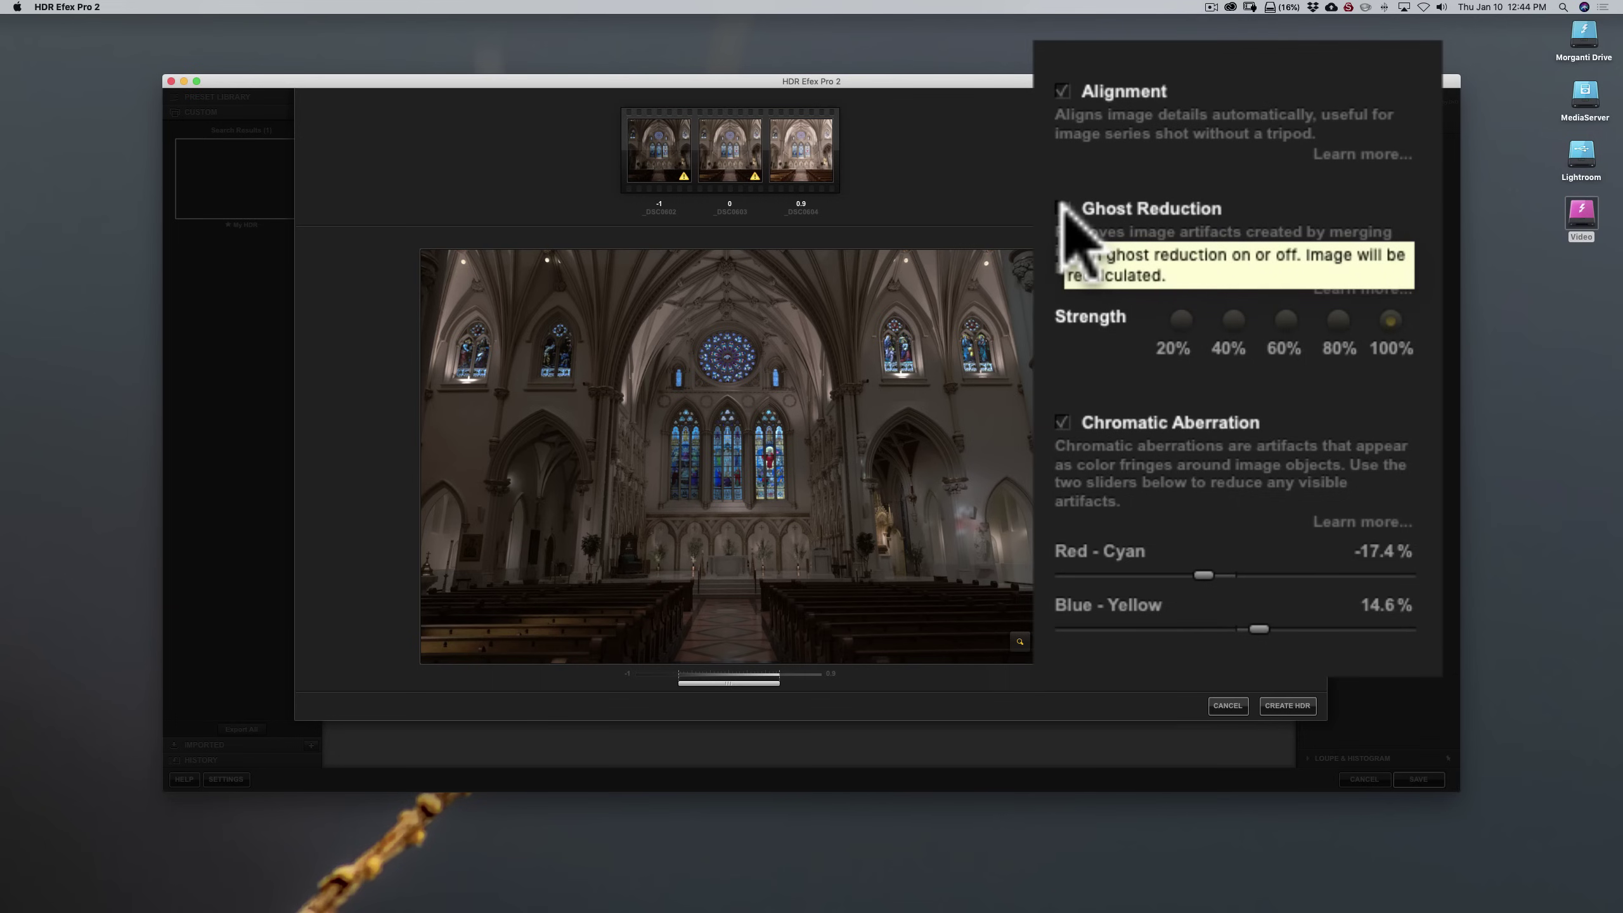
click(1062, 421)
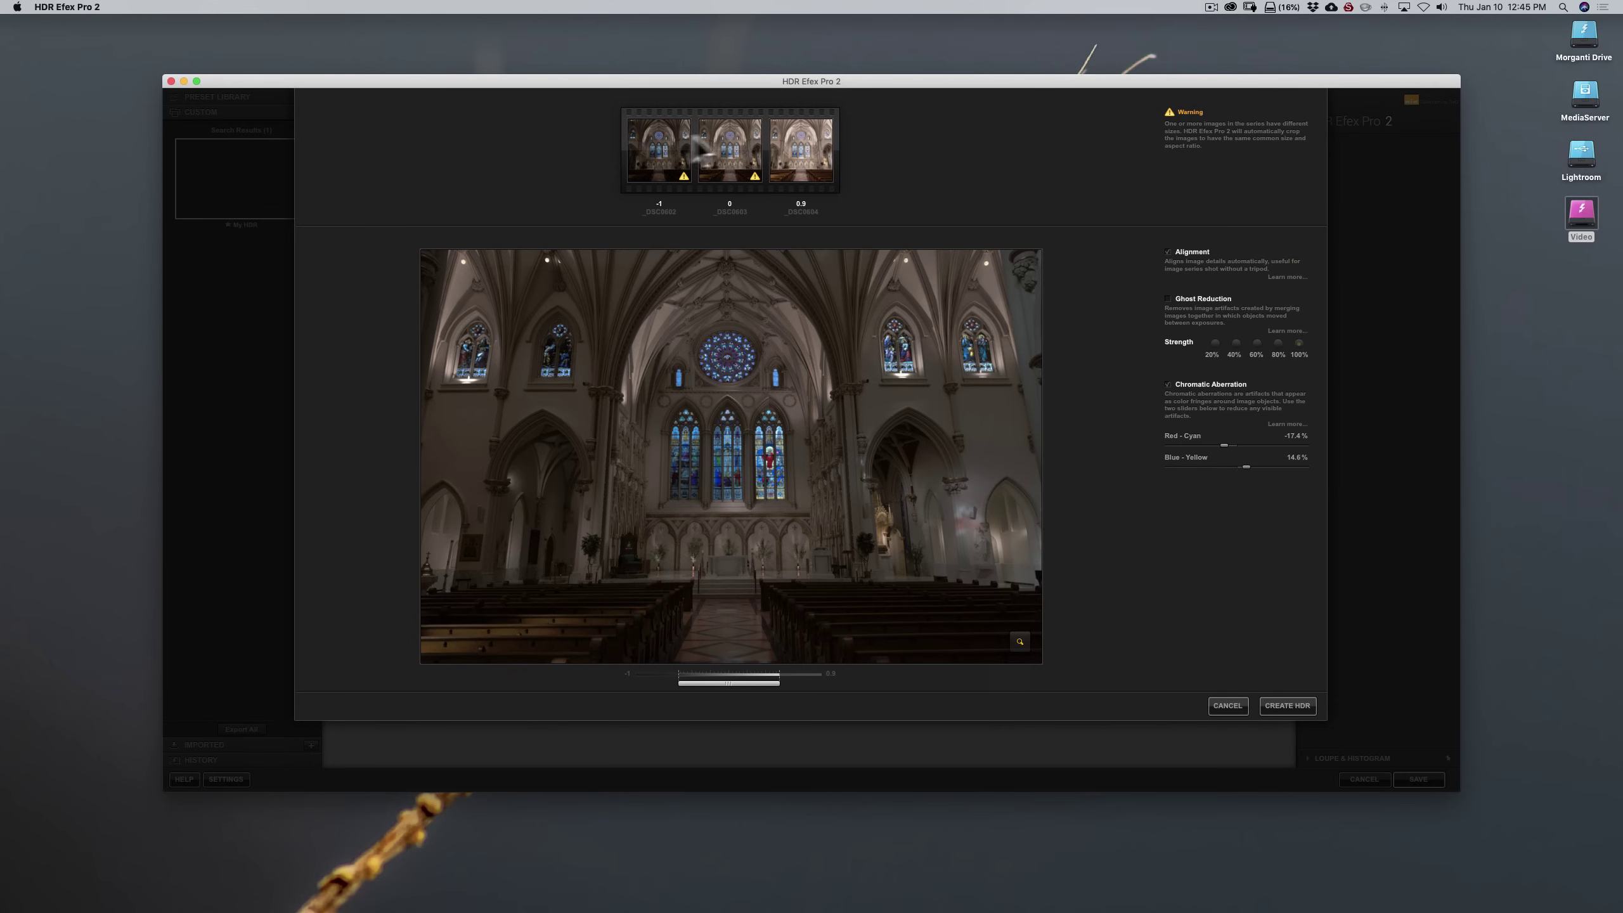
Create the HDR image from the three aligned exposures.
click(1286, 704)
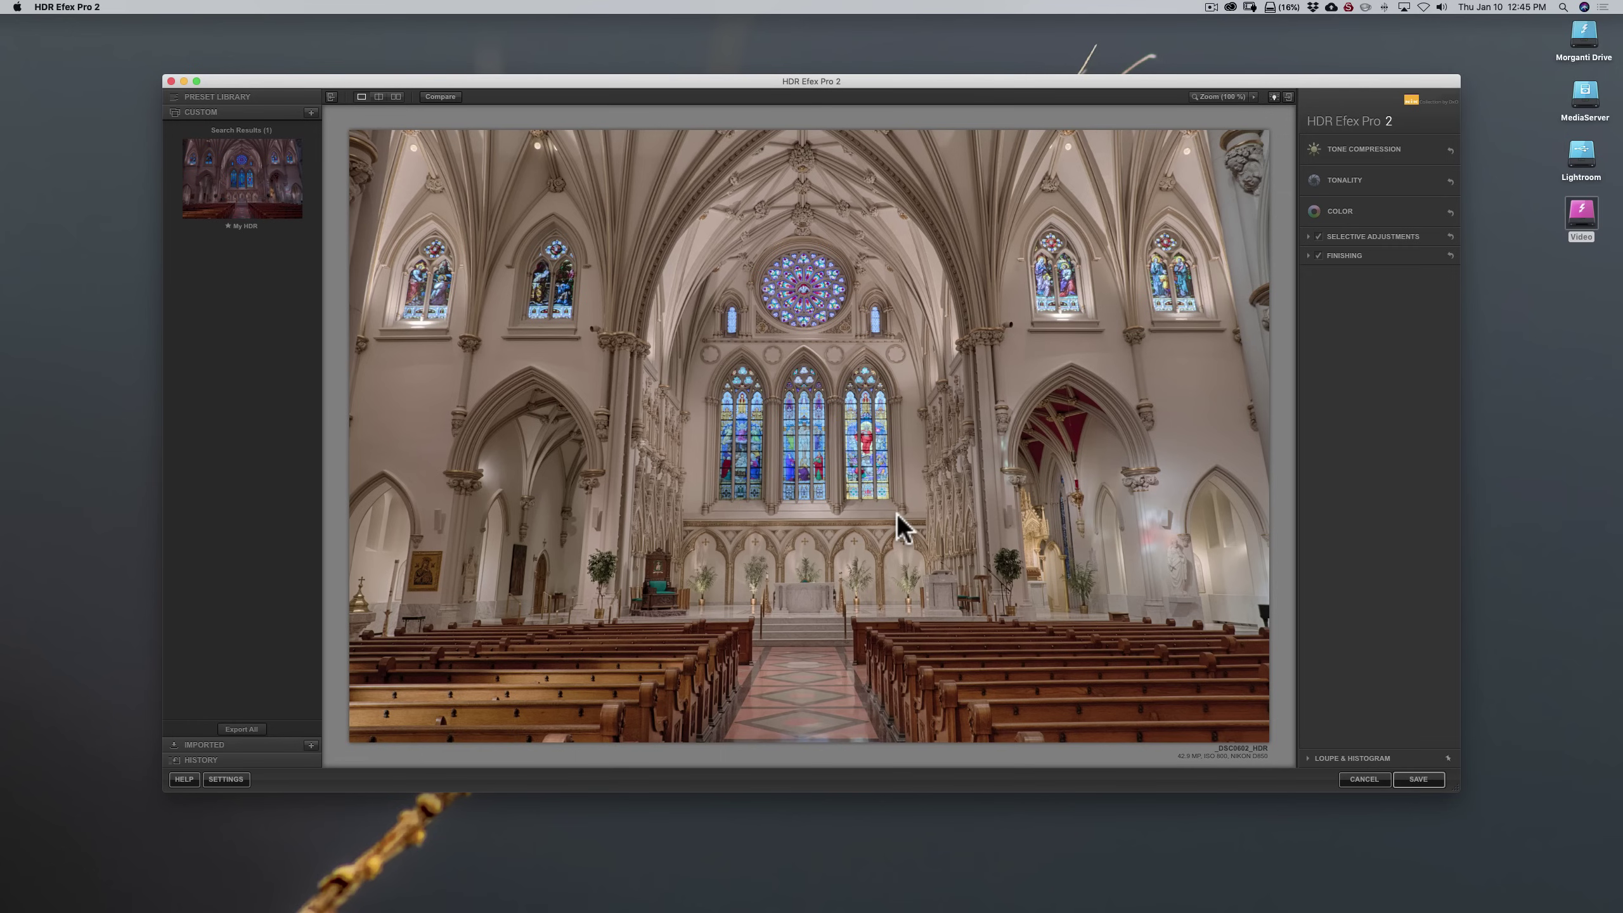
Apply the 01 - Default preset from the Preset Library.
click(218, 97)
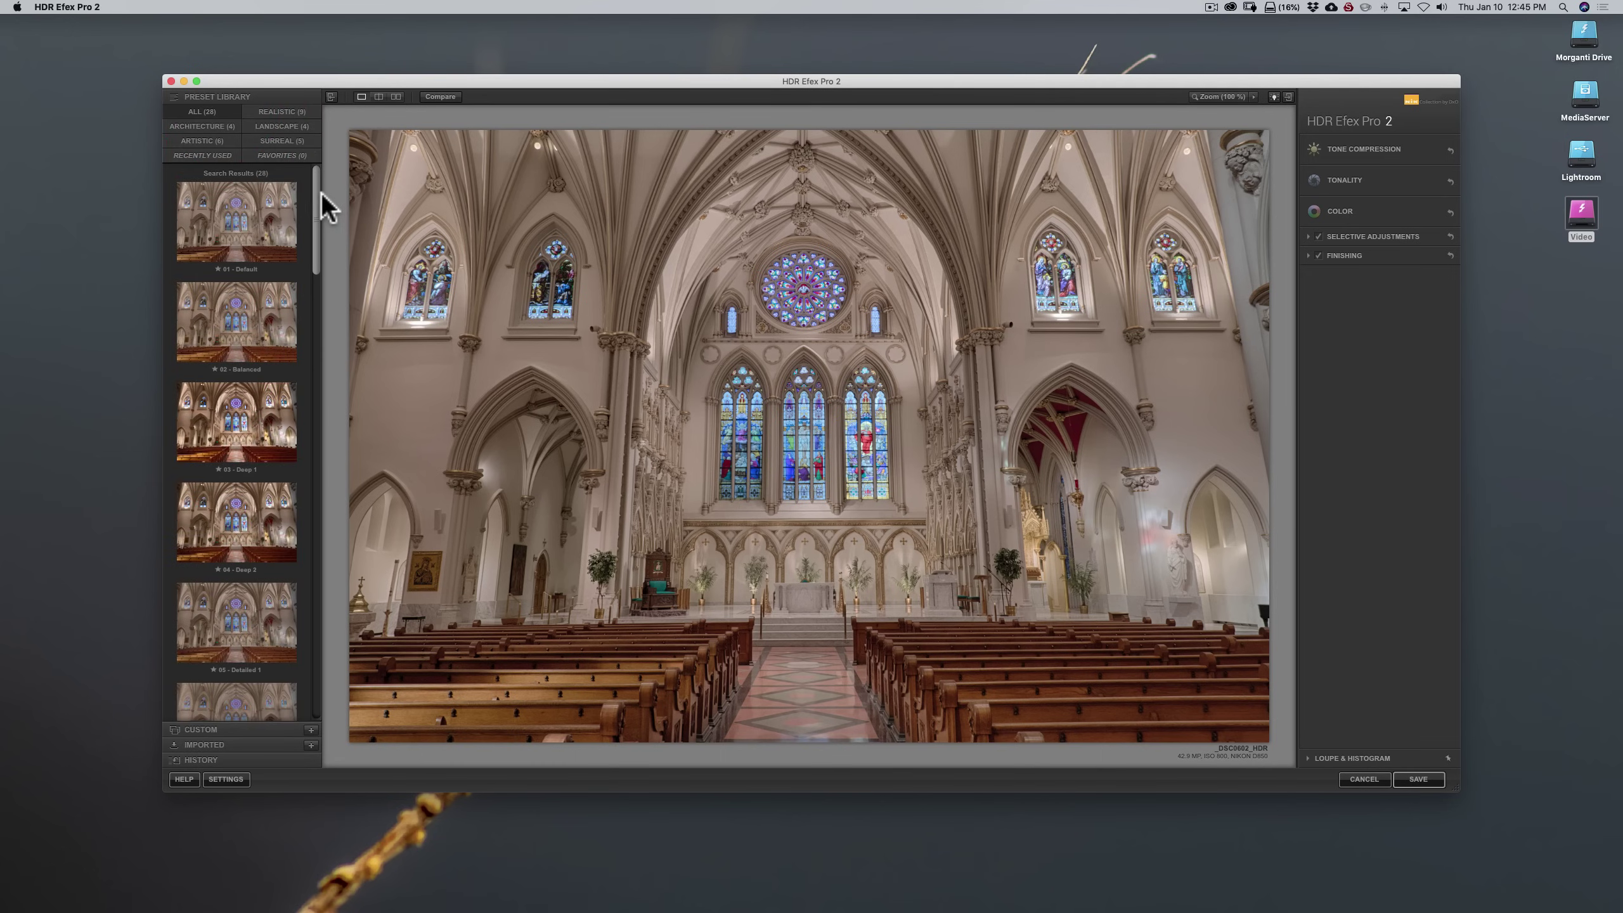
click(234, 215)
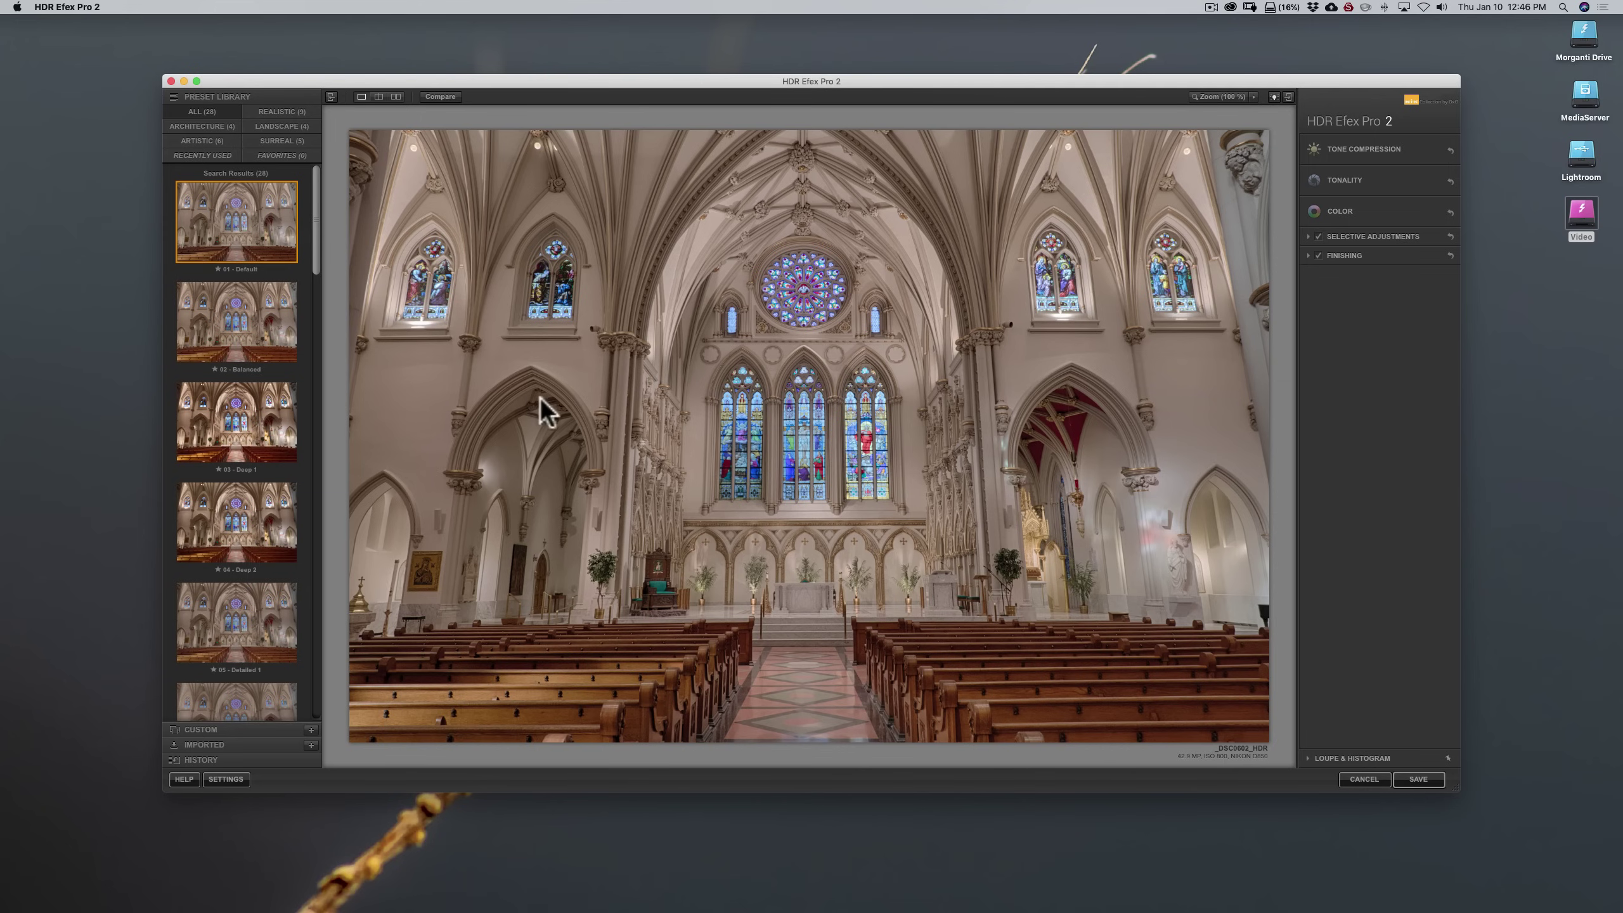
Briefly review the Tone Compression and Color panels, then expand Selective Adjustments.
click(1383, 146)
click(1381, 146)
click(1354, 199)
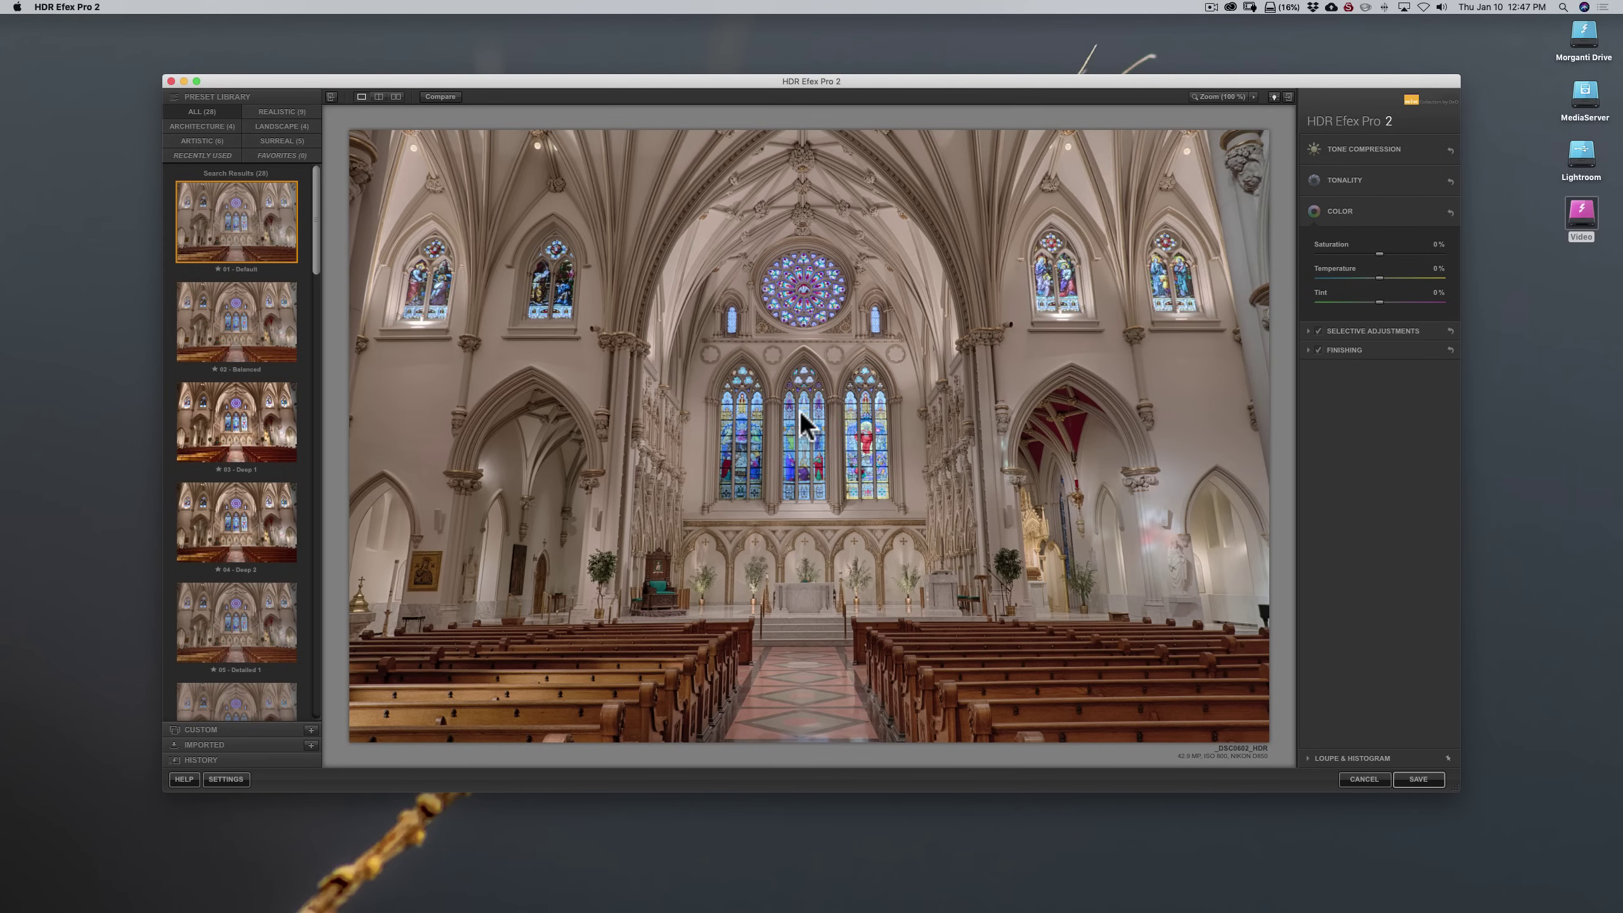
click(1405, 208)
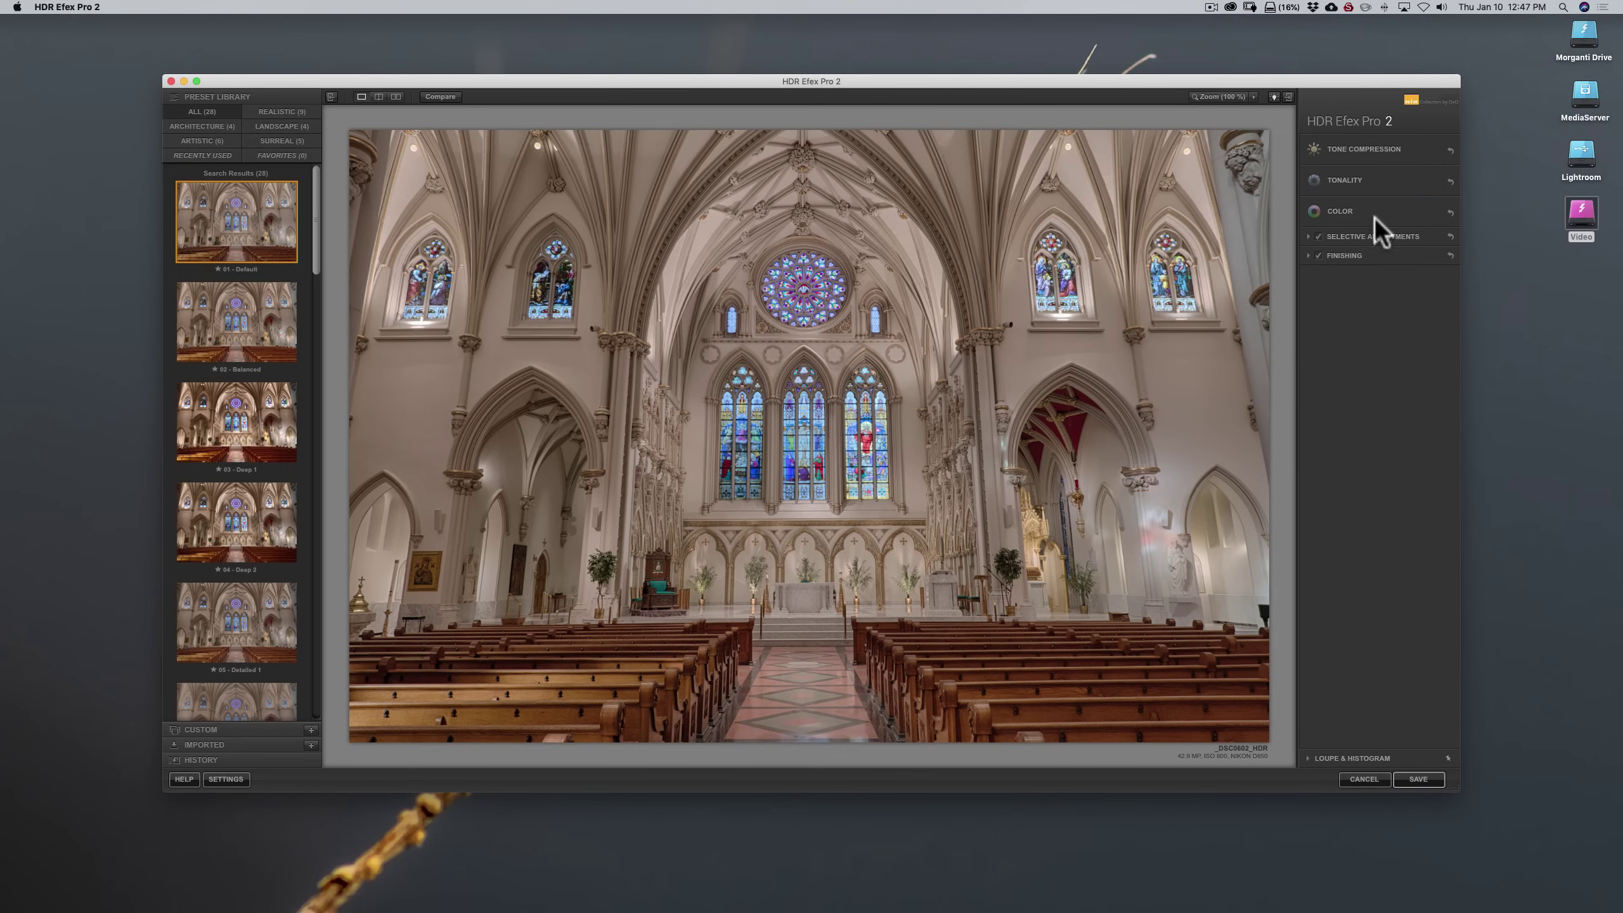
click(1308, 235)
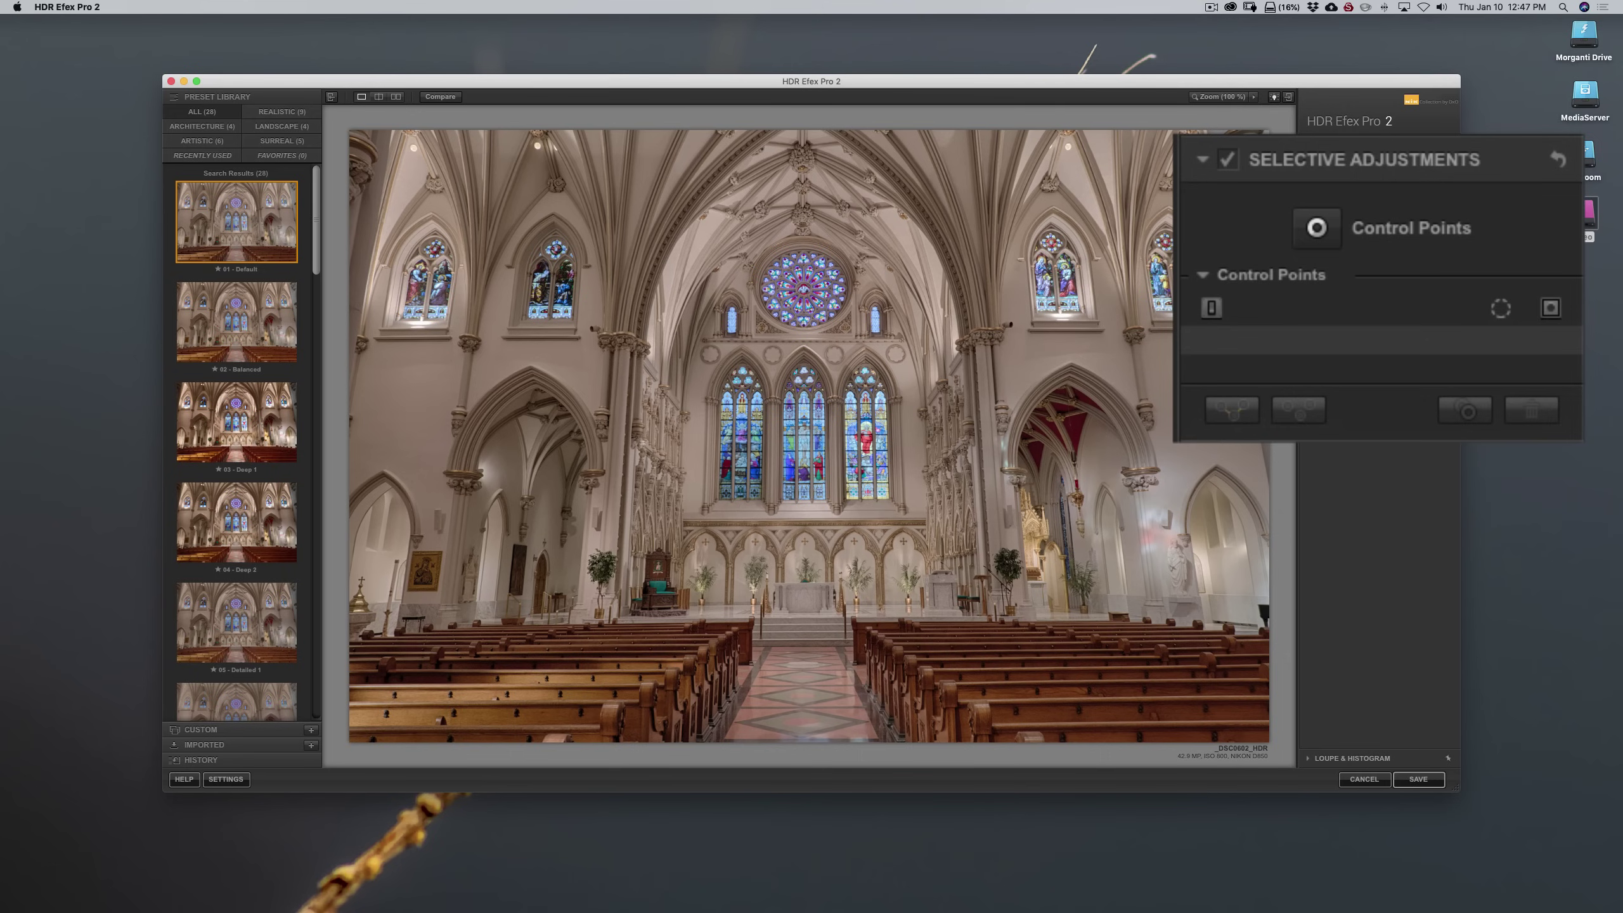
Add Control Point 1 on the left wall beside the arches and enlarge its radius.
click(1315, 225)
click(404, 368)
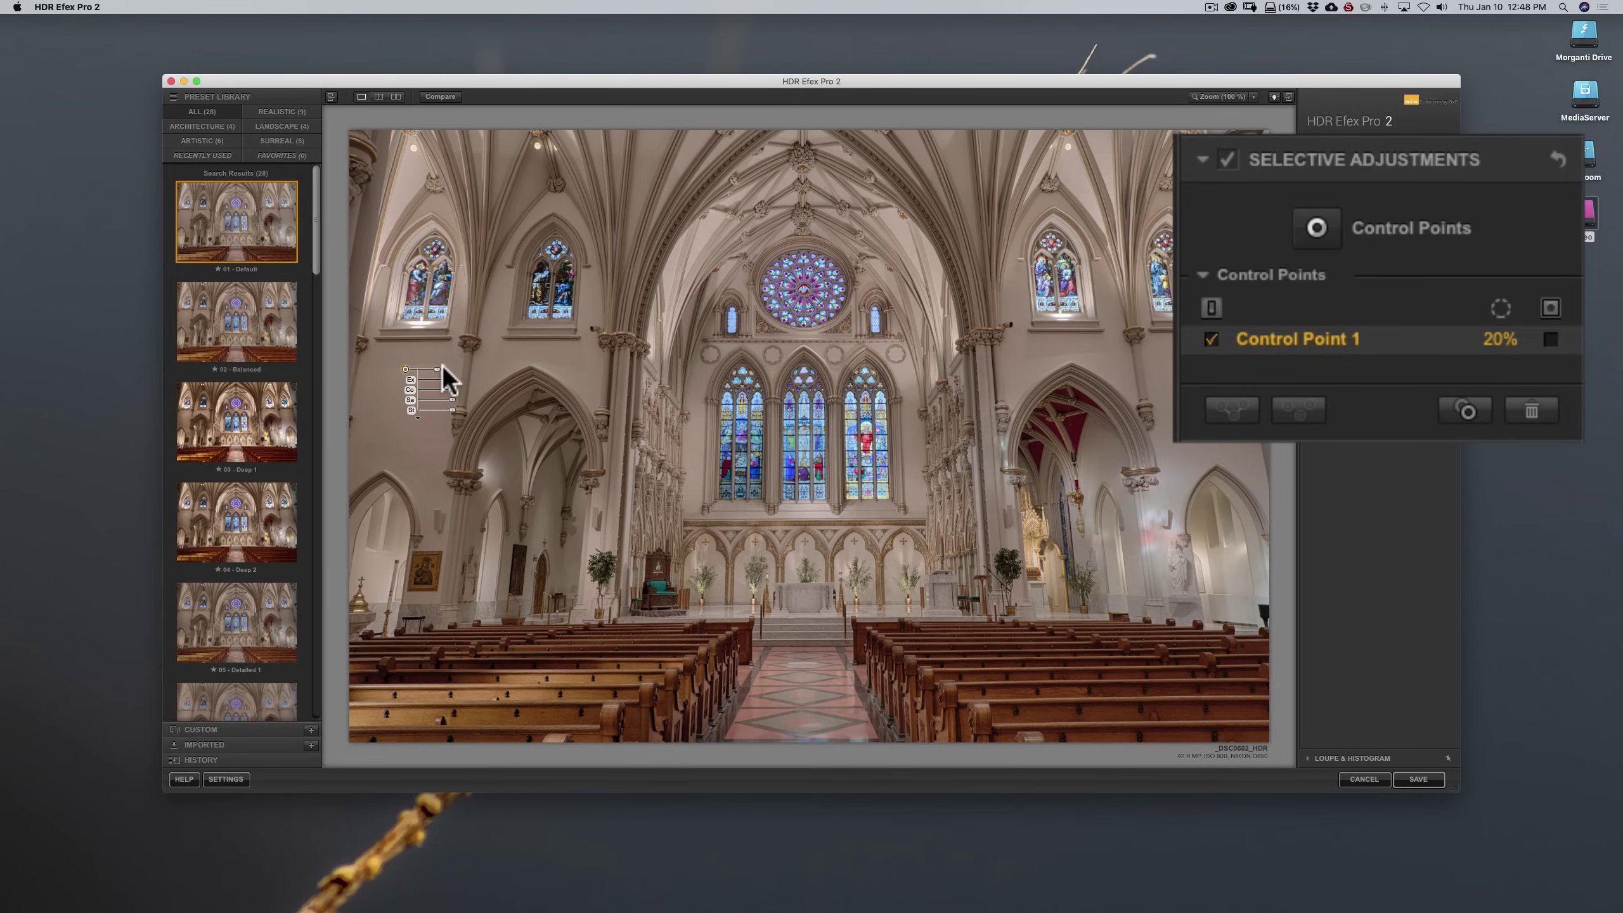
drag(436, 374, 444, 374)
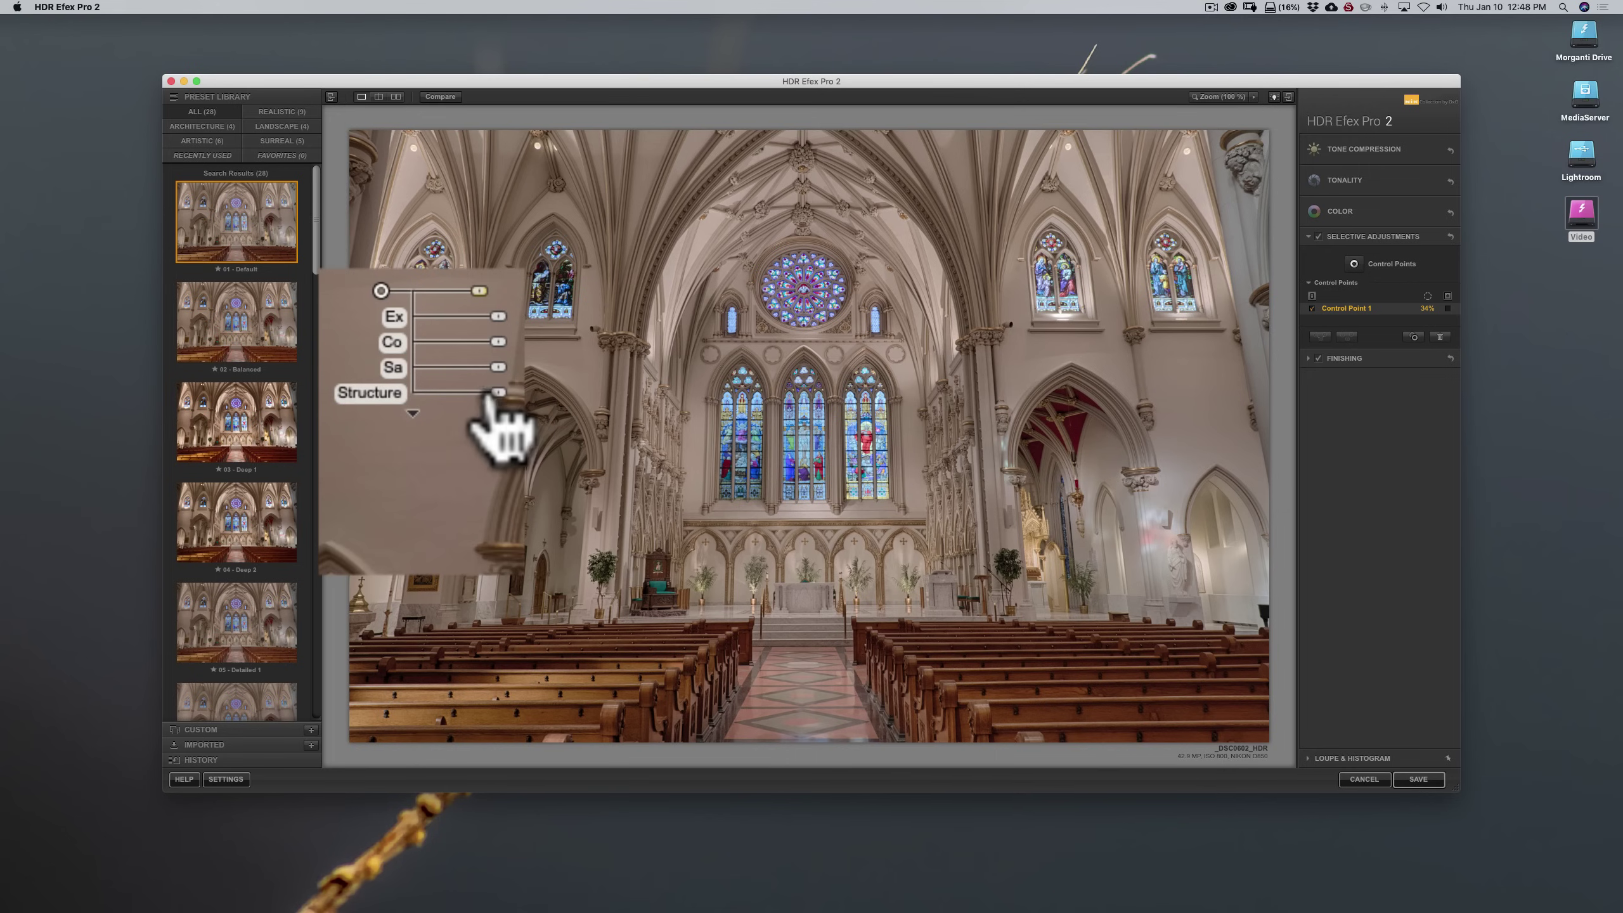
Set Control Point 1's Temperature to -29% and widen its radius over the left wall.
click(411, 414)
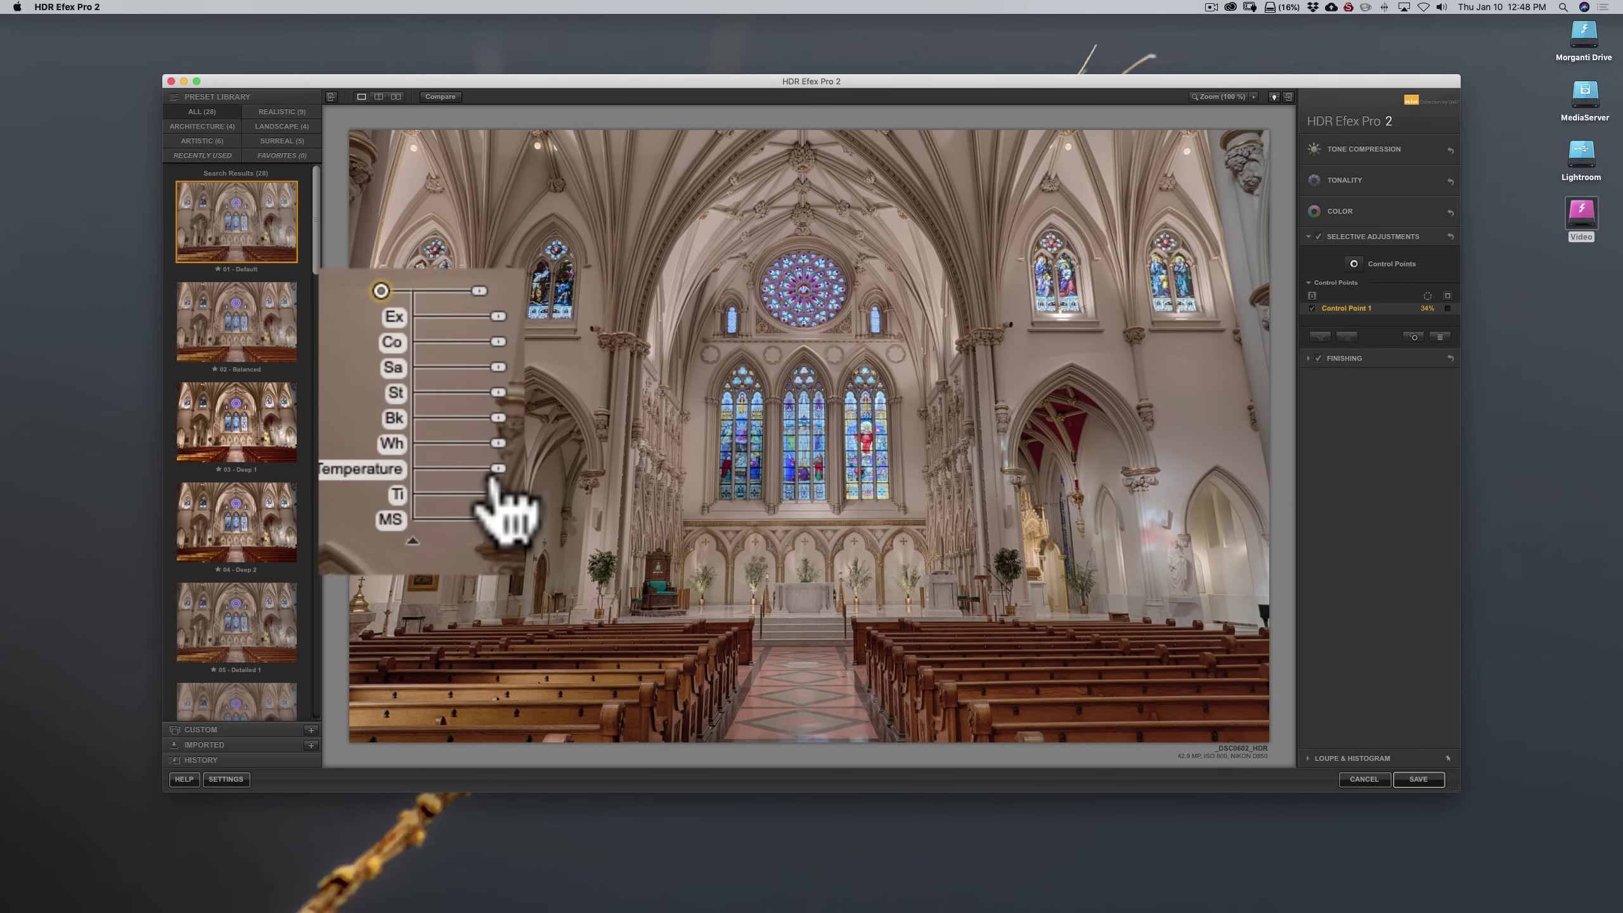
drag(496, 471, 497, 474)
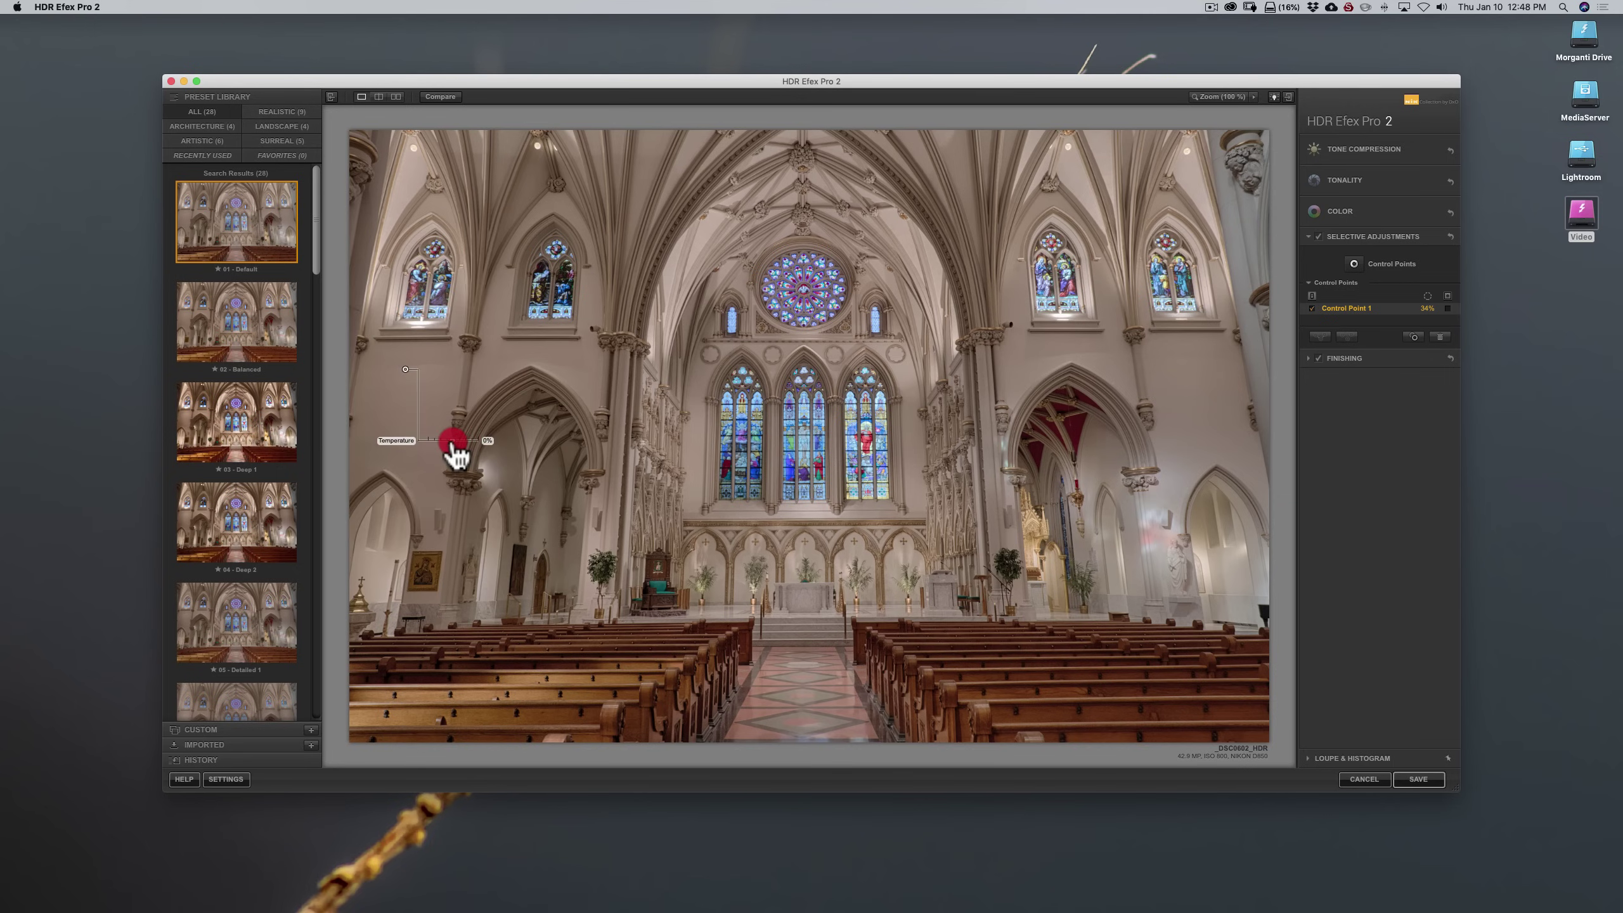
drag(455, 448, 445, 445)
click(444, 441)
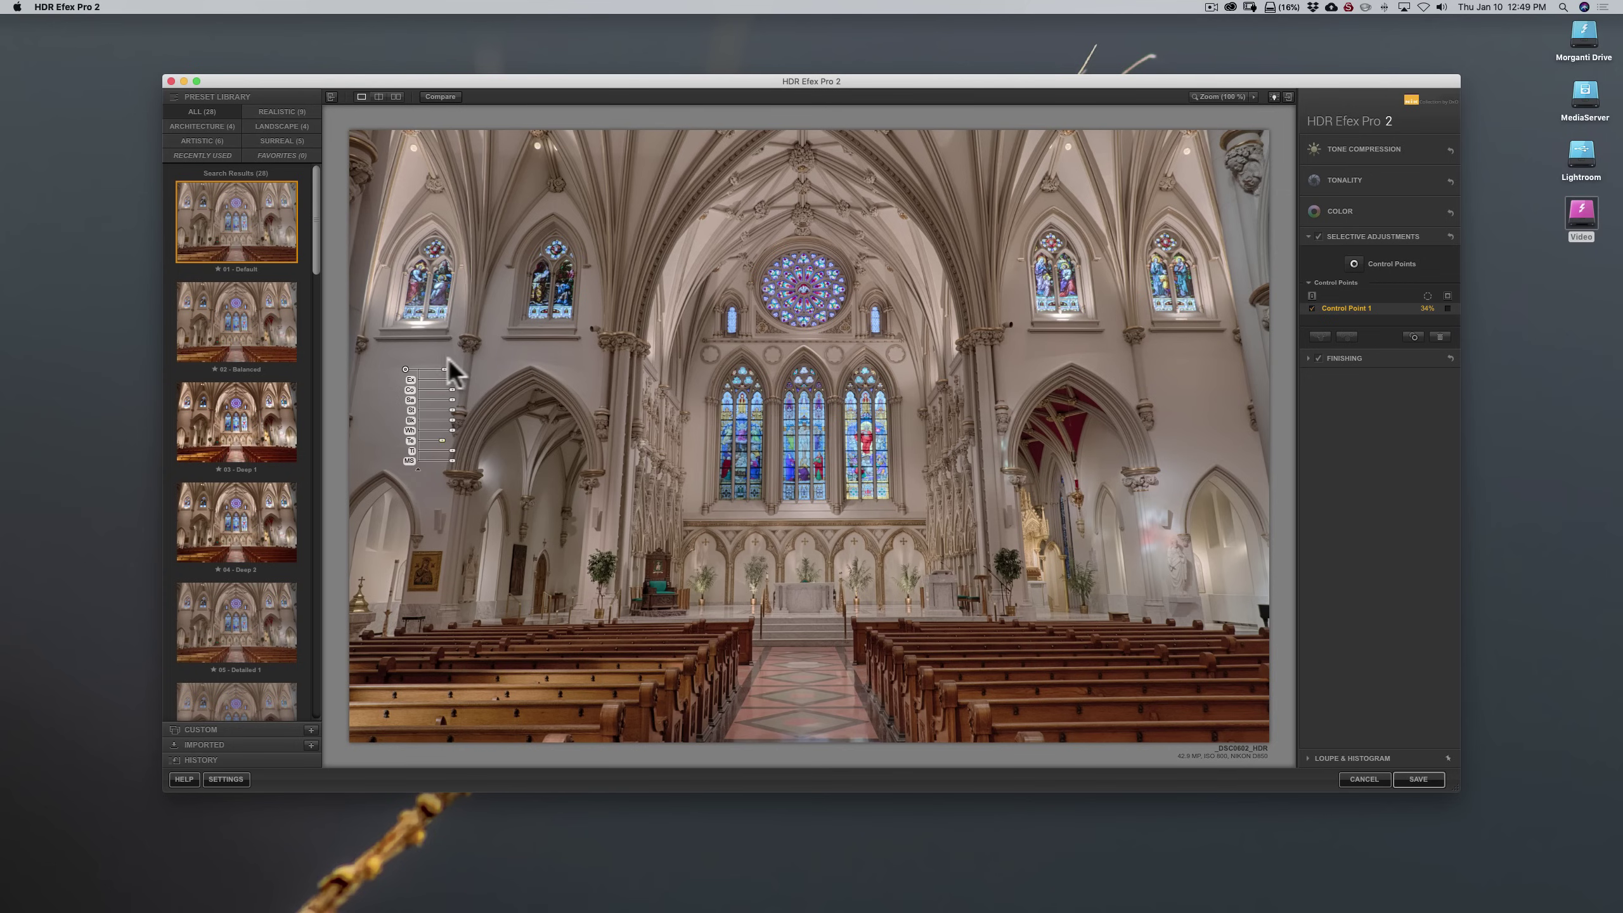
drag(446, 370, 450, 370)
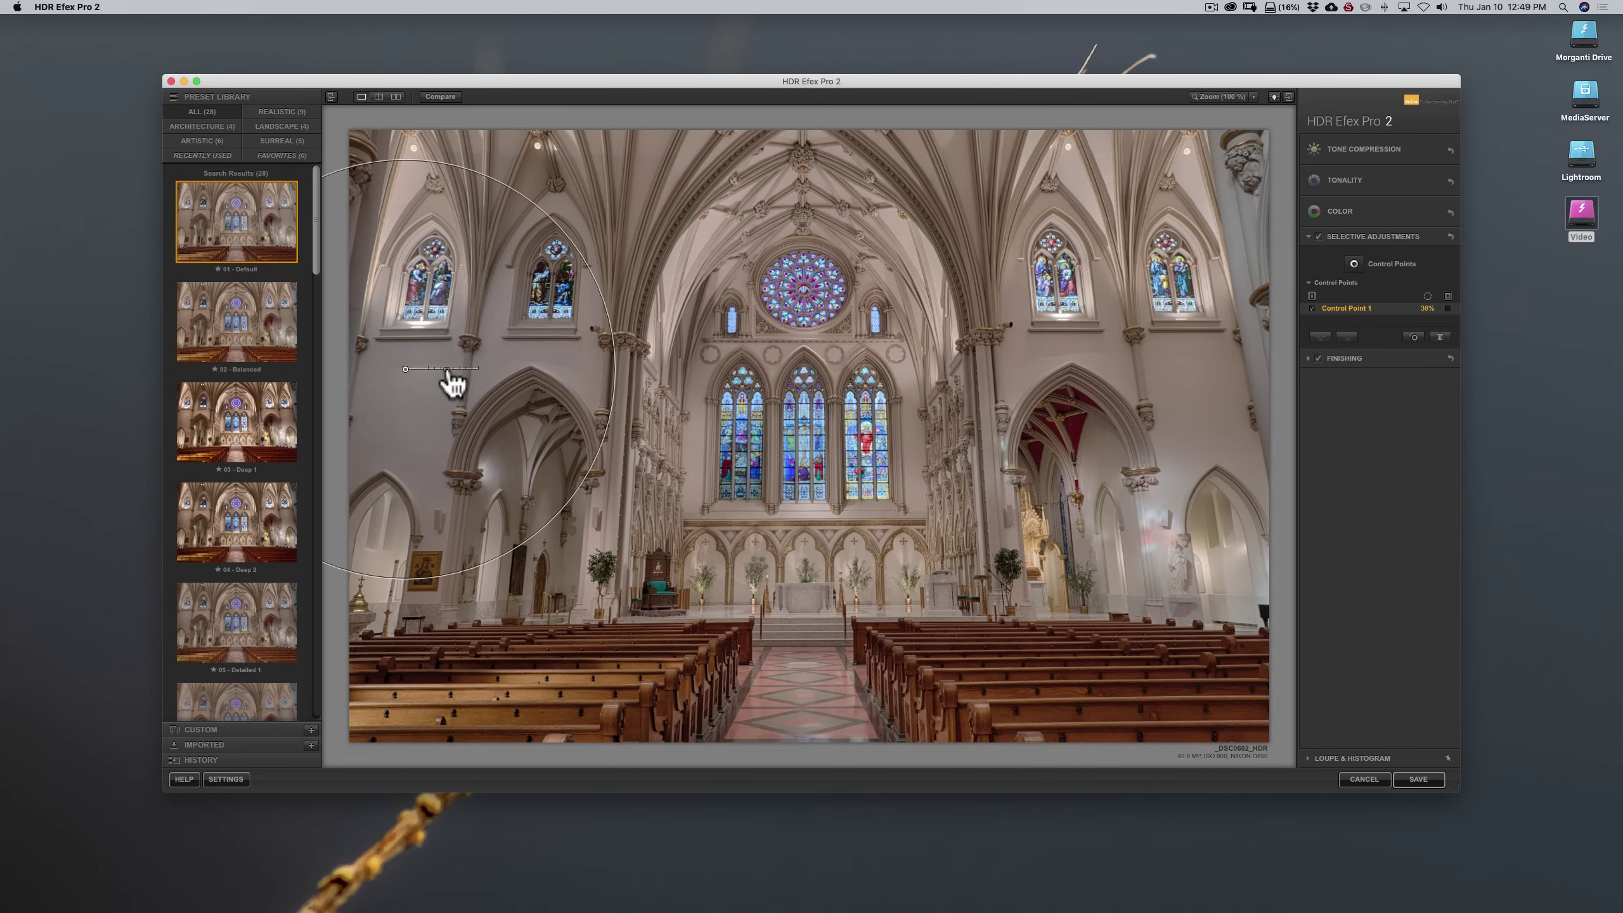
Expand Control Point 1's sliders and turn on its mask to view the affected area.
click(448, 373)
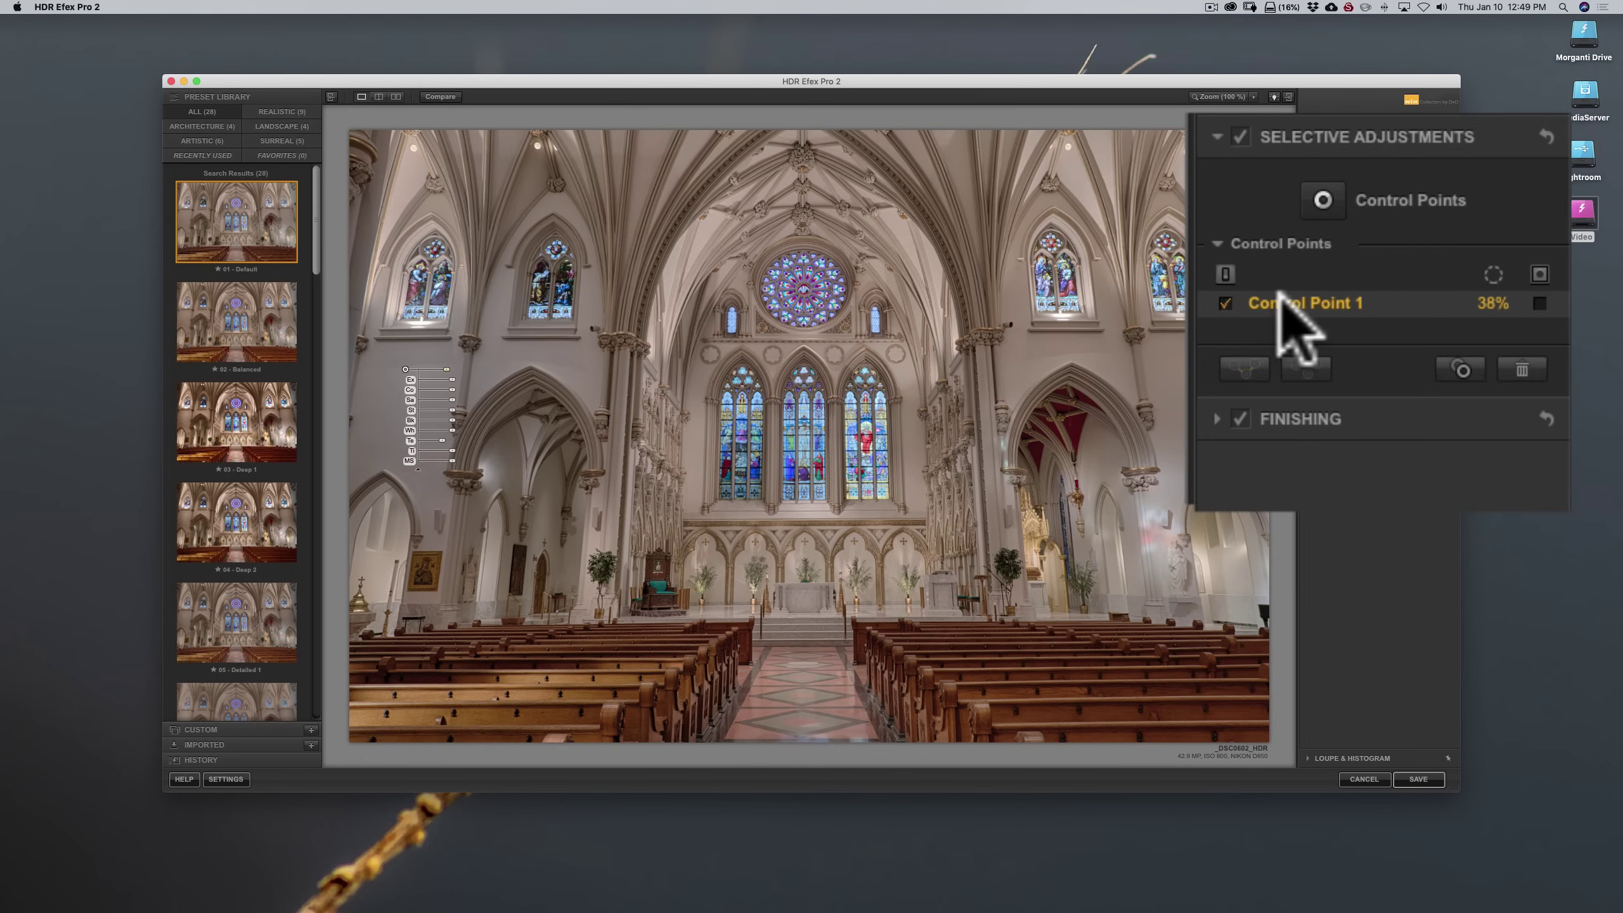
click(1539, 300)
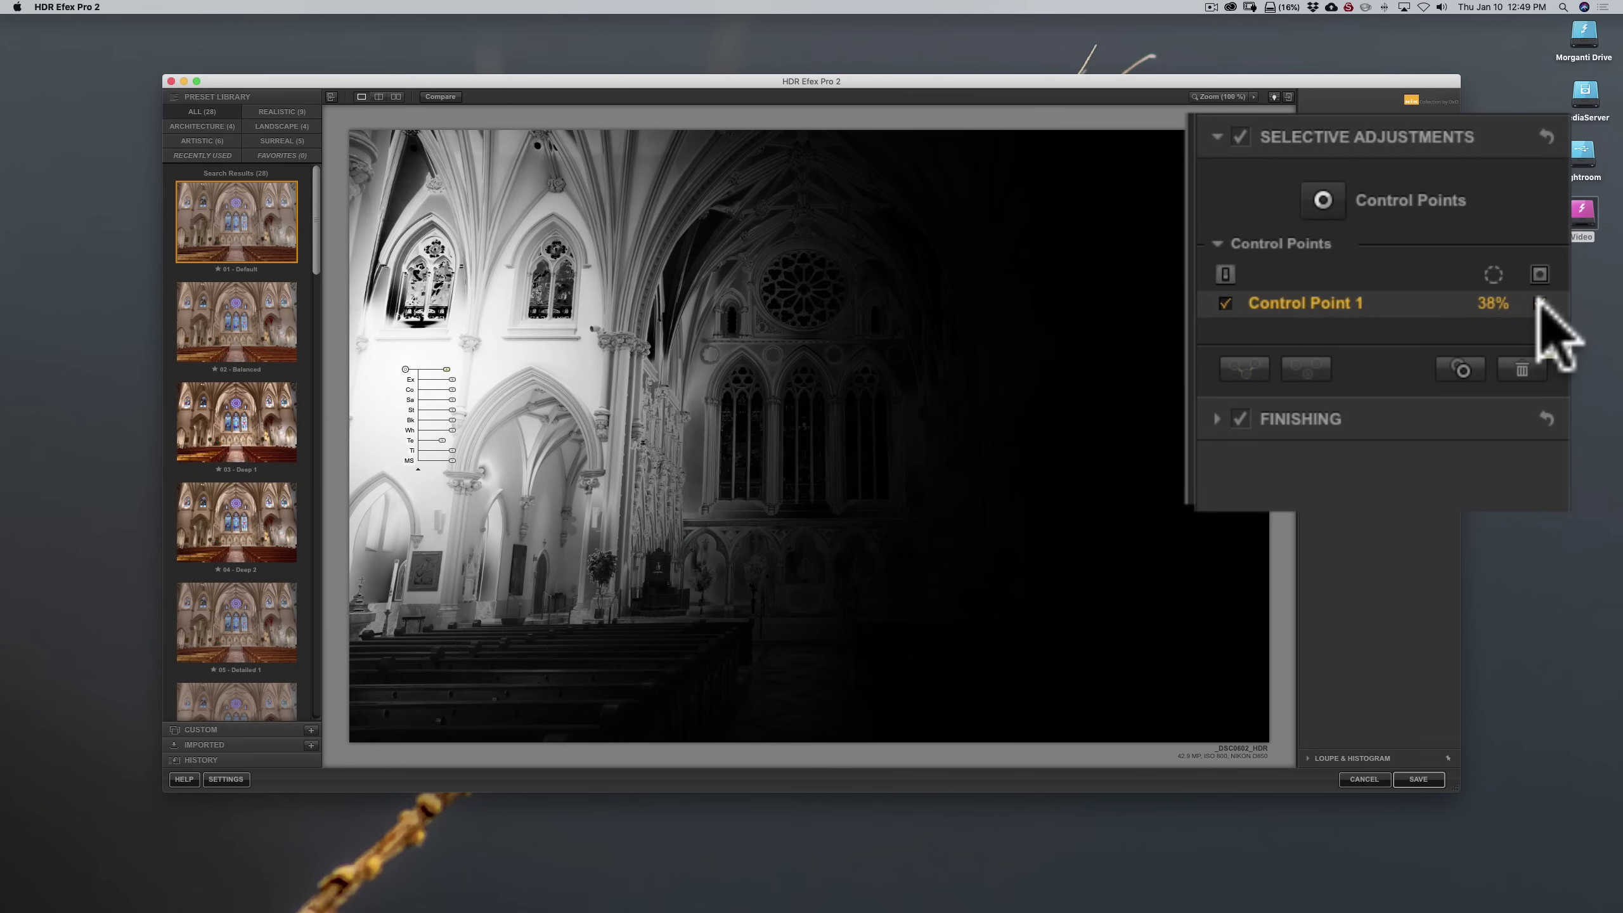
Enlarge Control Point 1 on the left nave wall to 42% and return to the colour preview.
click(446, 370)
drag(447, 373, 453, 374)
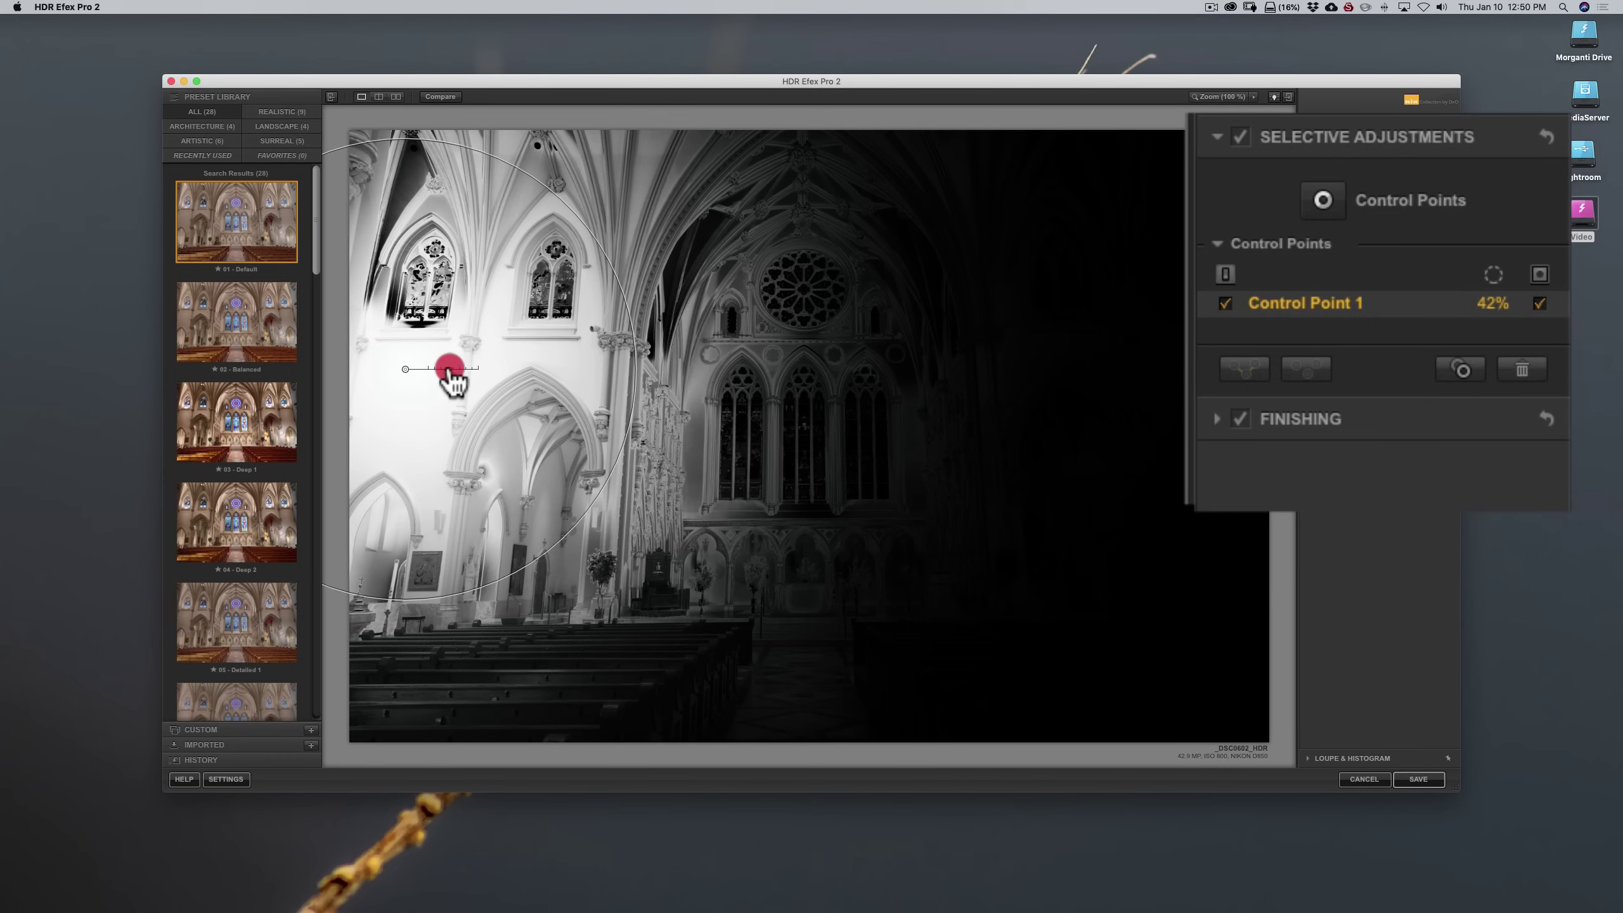
drag(451, 372, 451, 372)
click(450, 371)
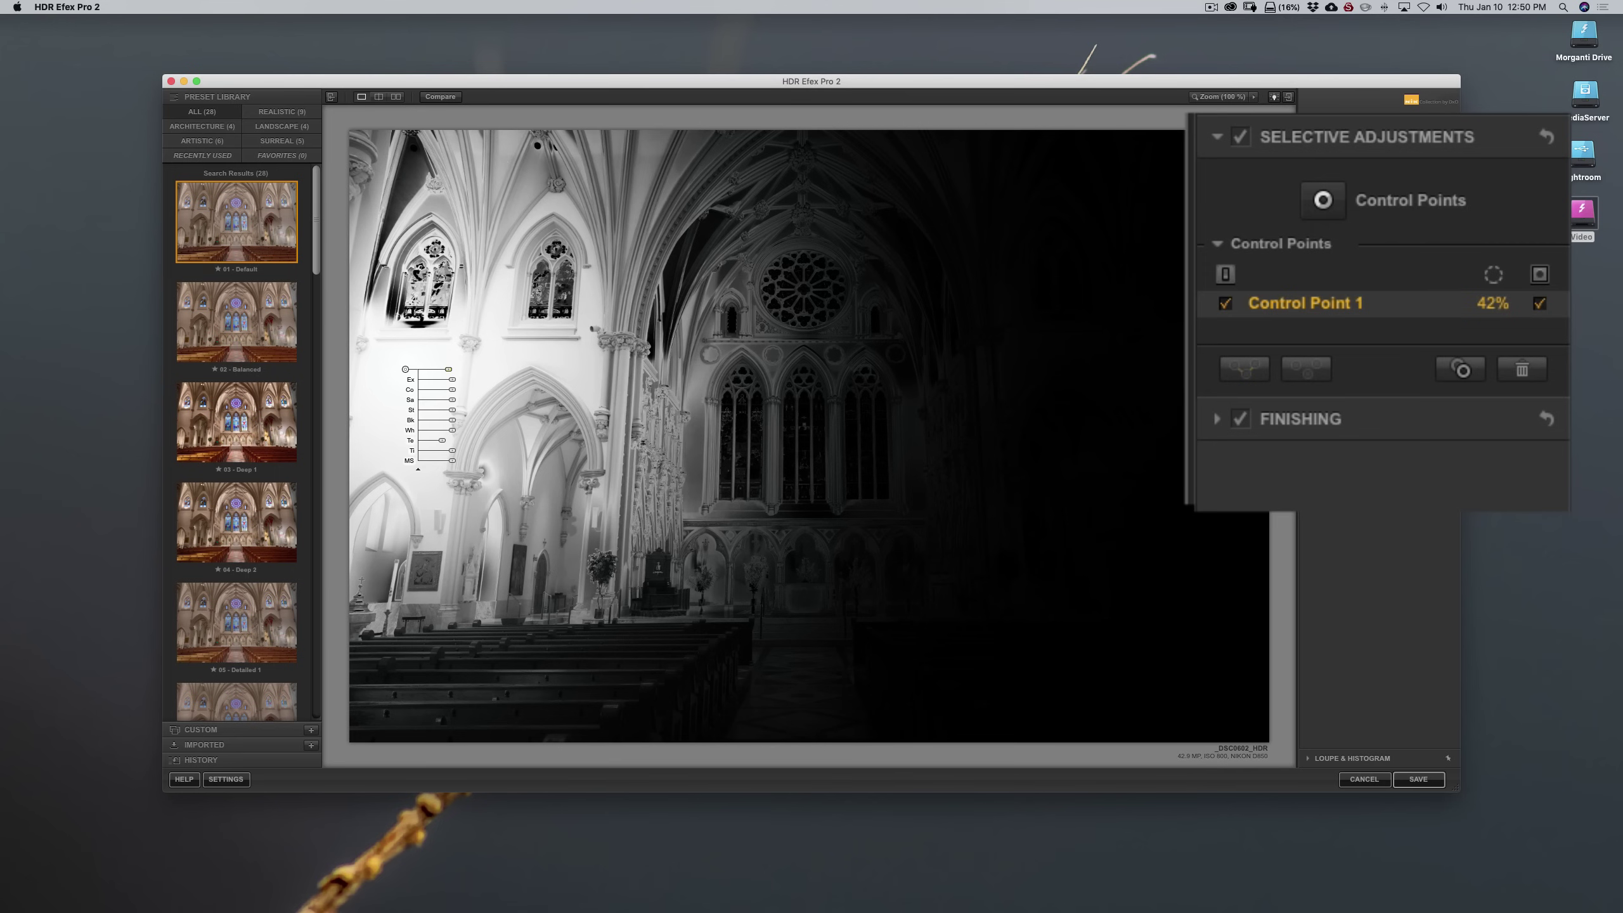
click(1540, 303)
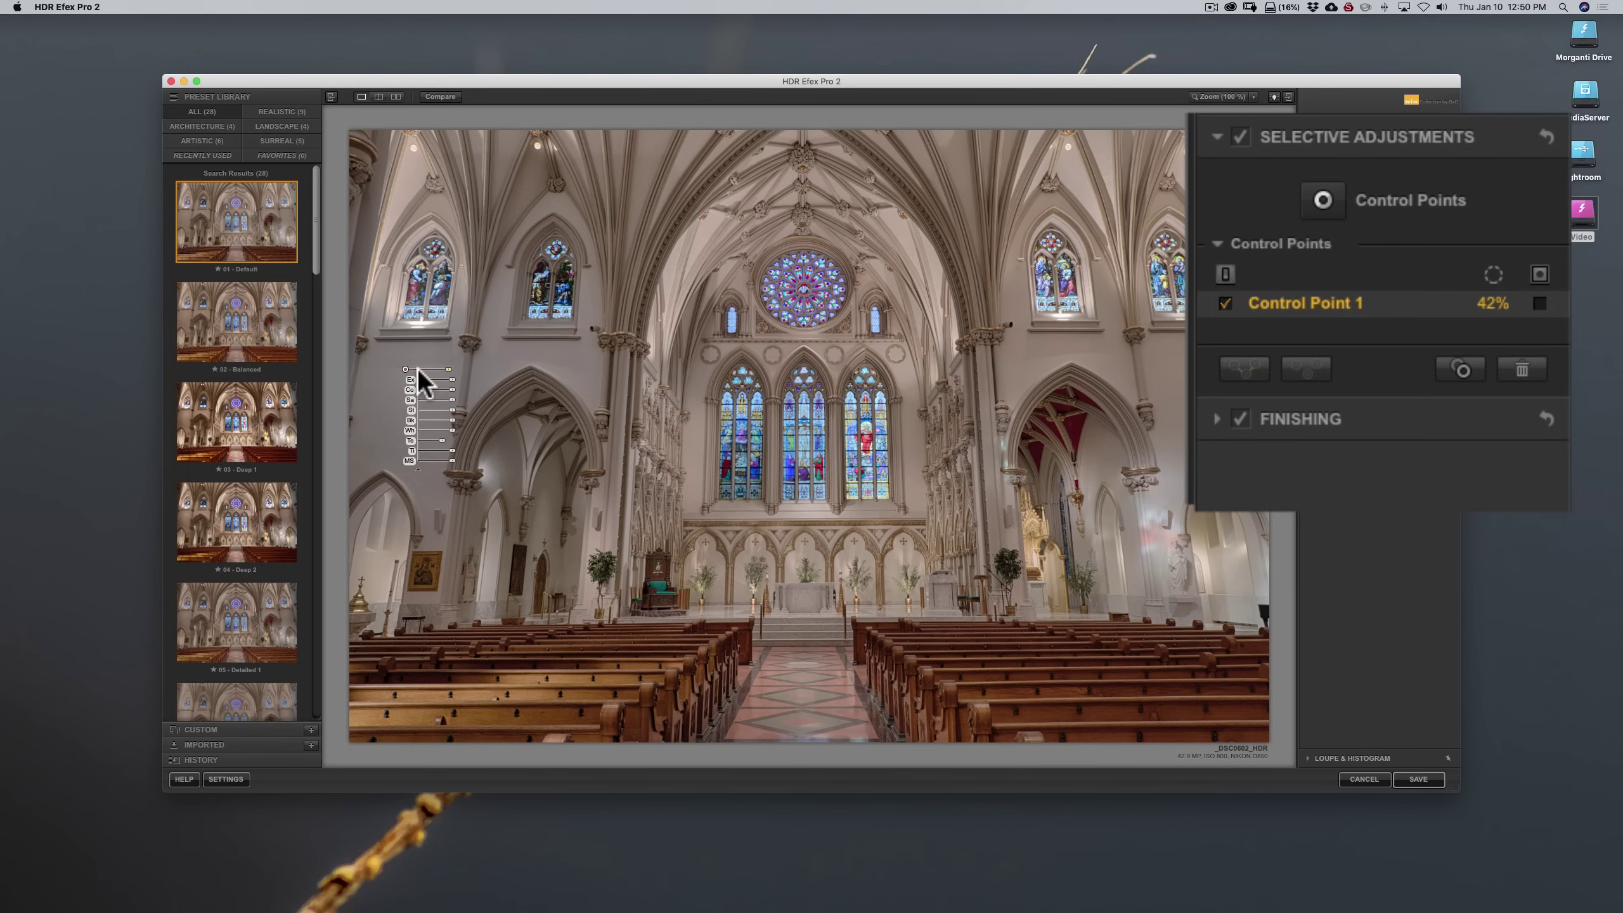
Copy the 42% wall point onto the left column, right column and further right, then show the masks.
key(alt)
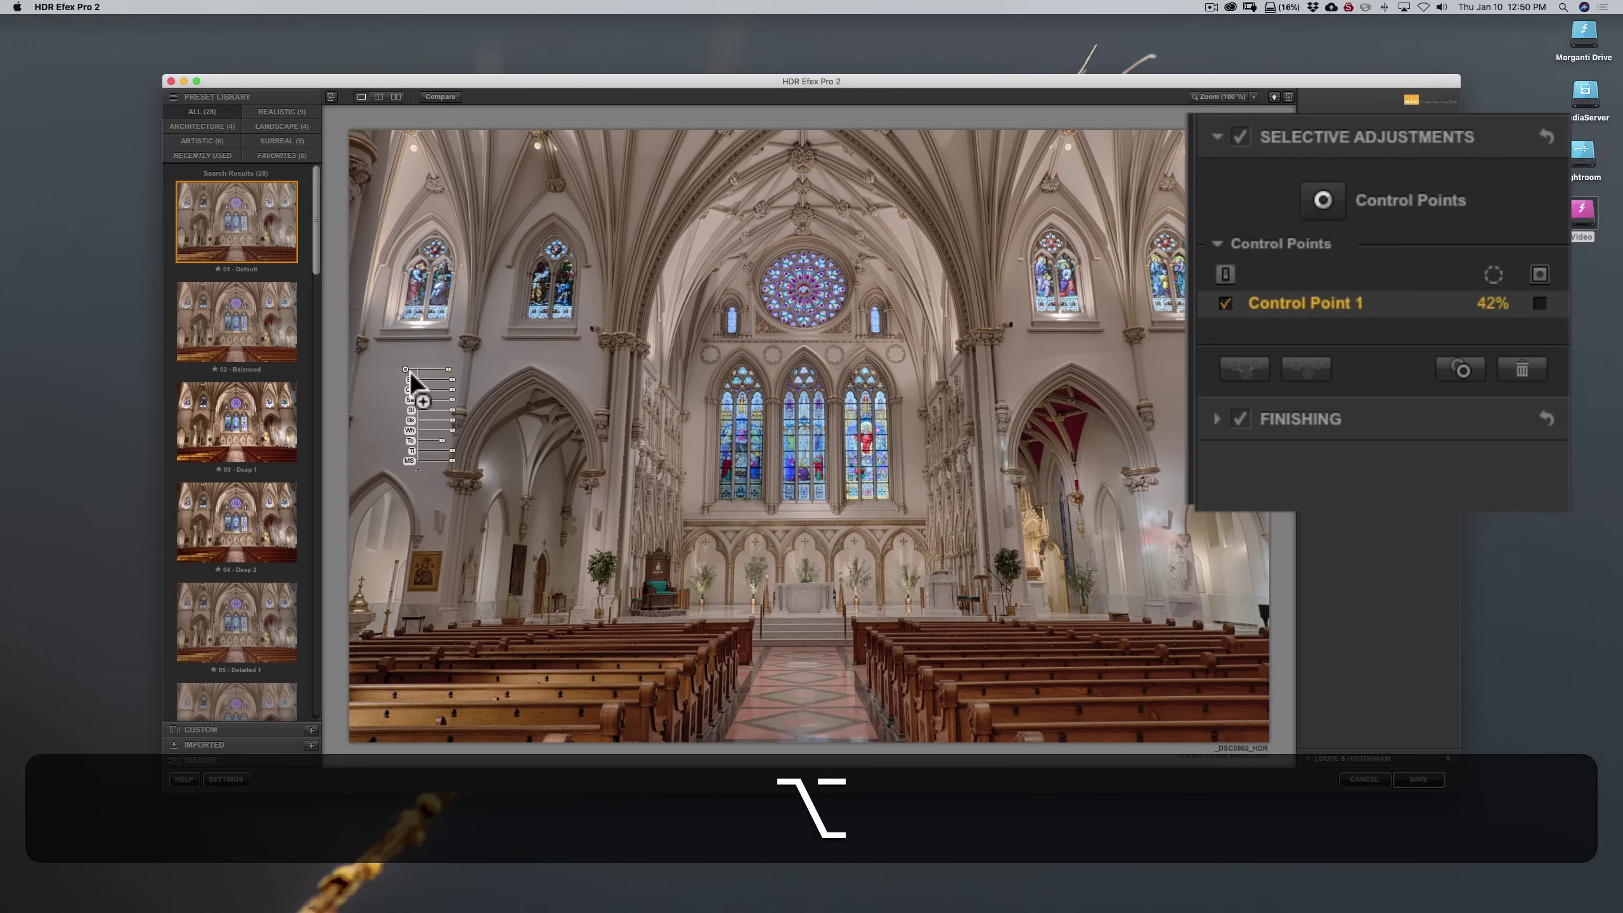
drag(439, 367, 583, 358)
click(583, 359)
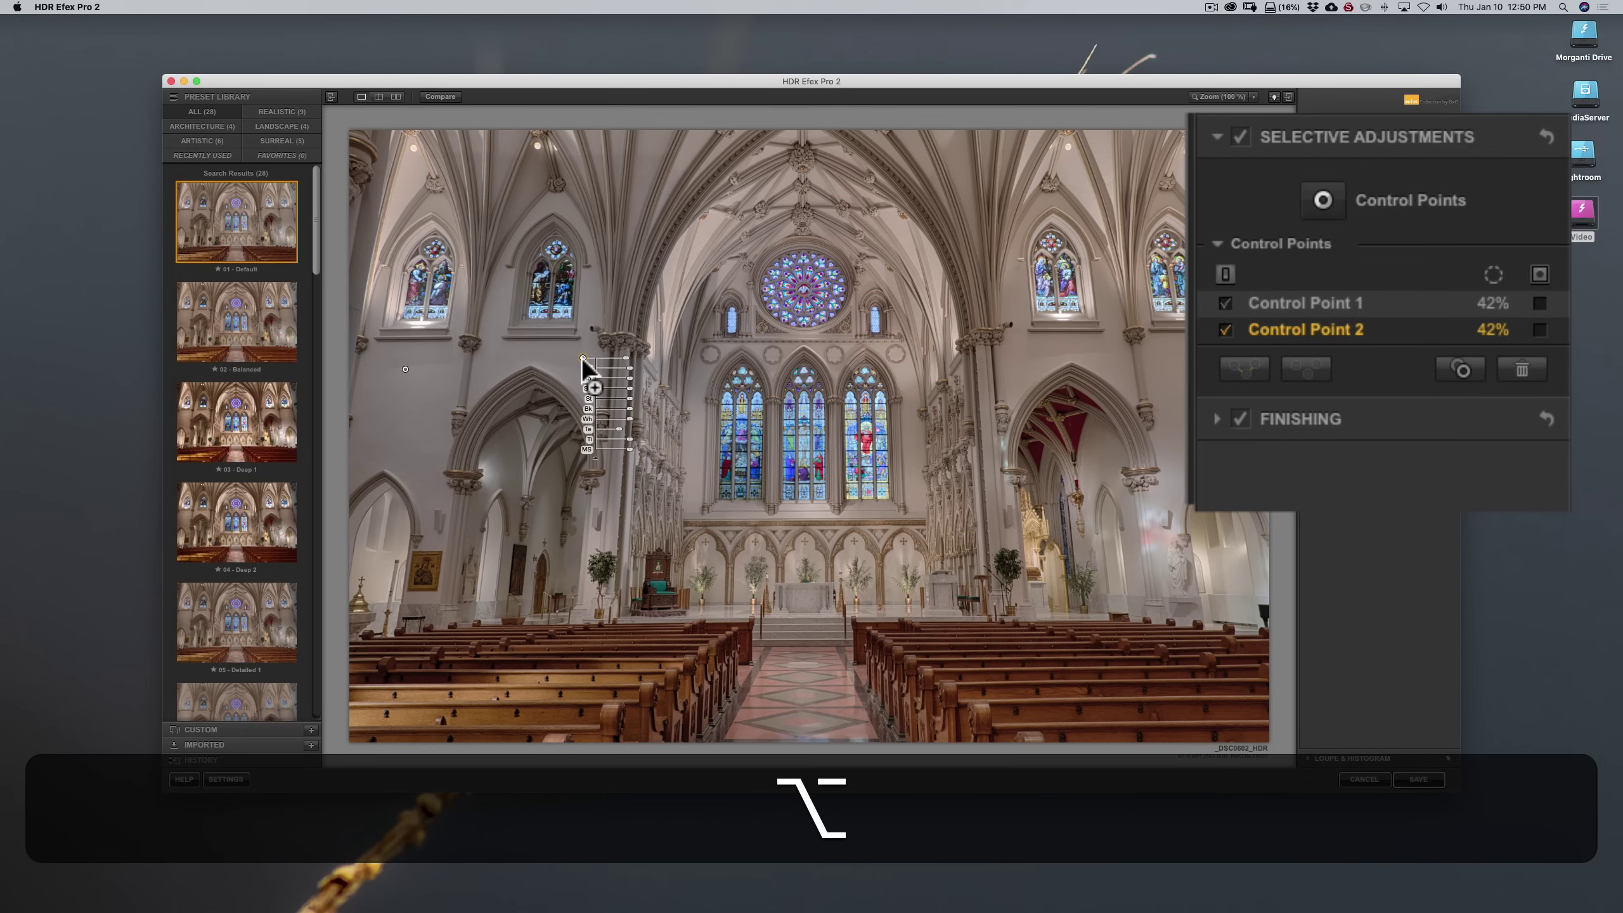
drag(583, 359, 1017, 357)
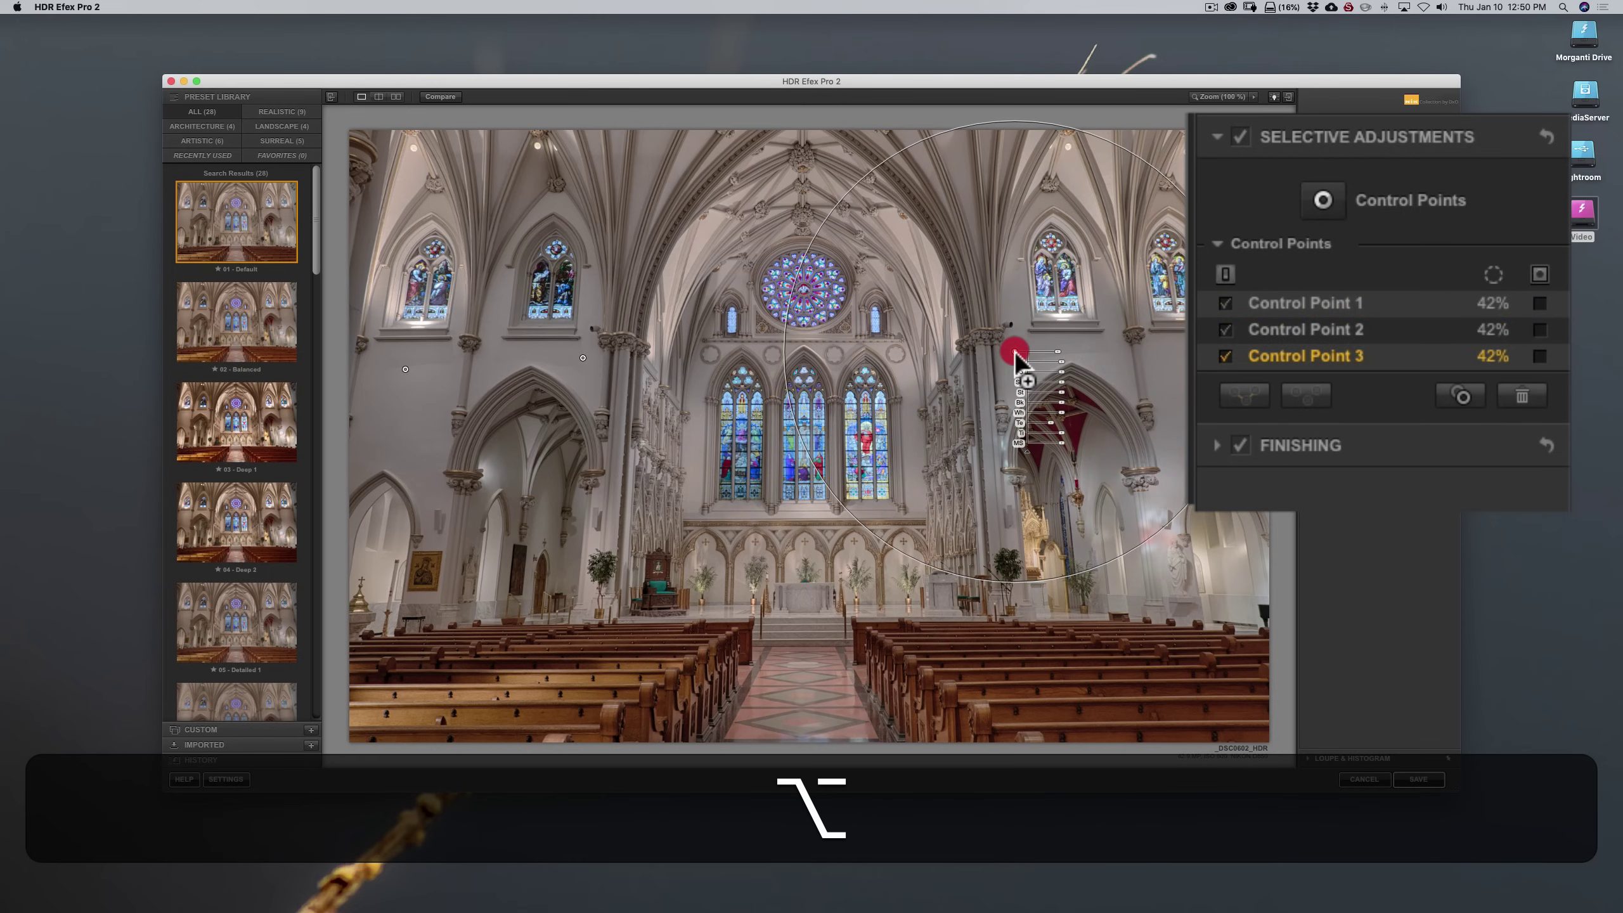
drag(1016, 357, 1221, 352)
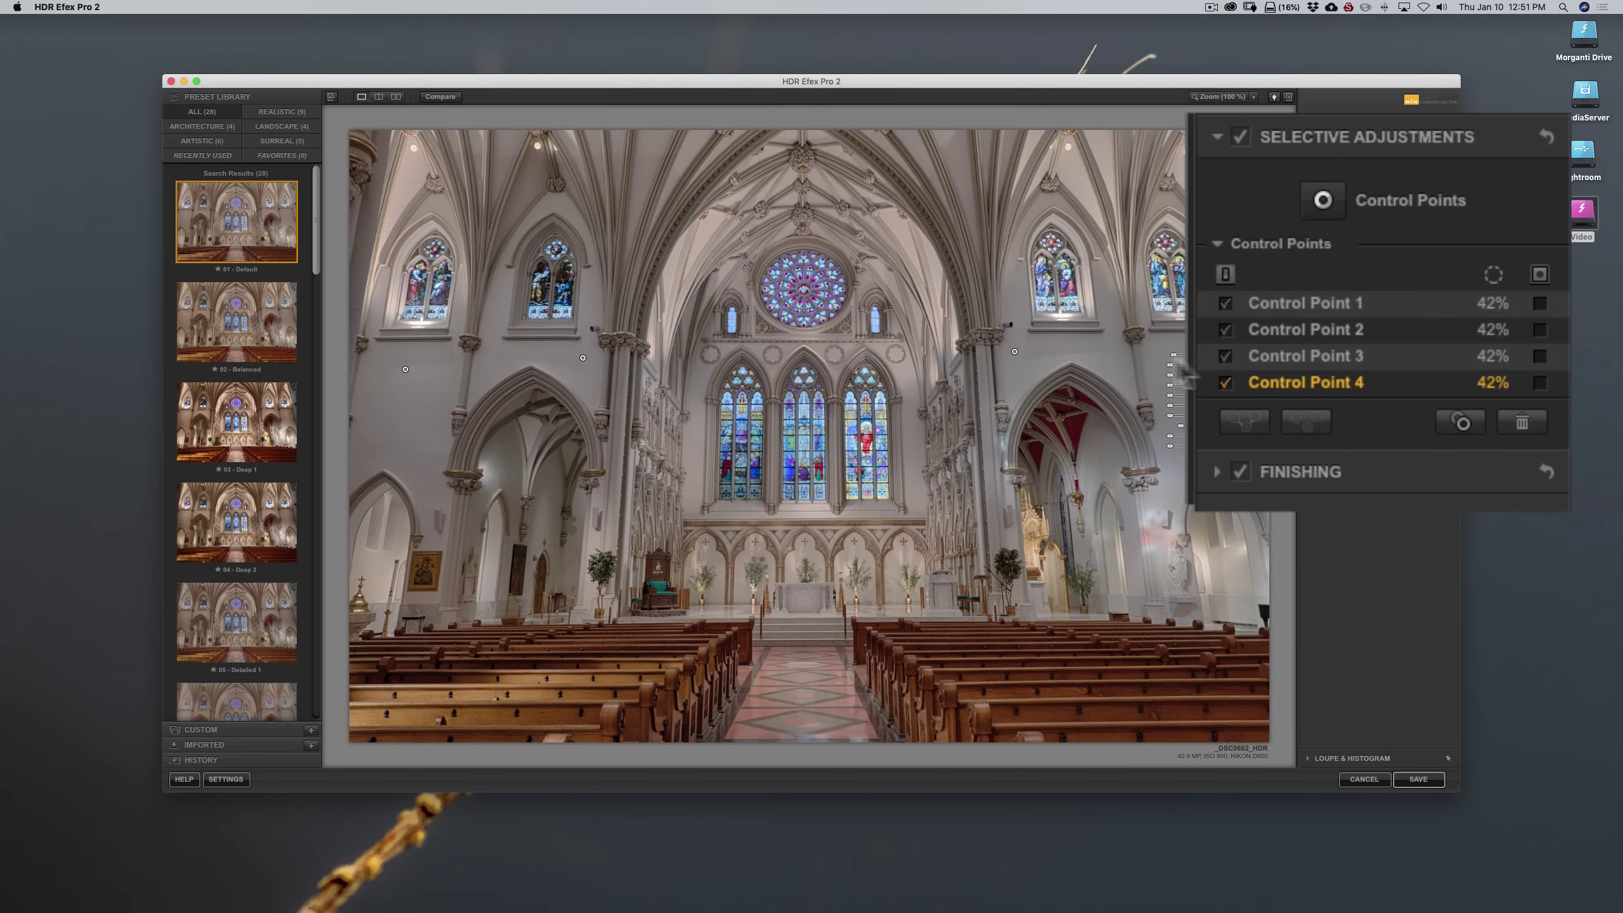
click(1540, 274)
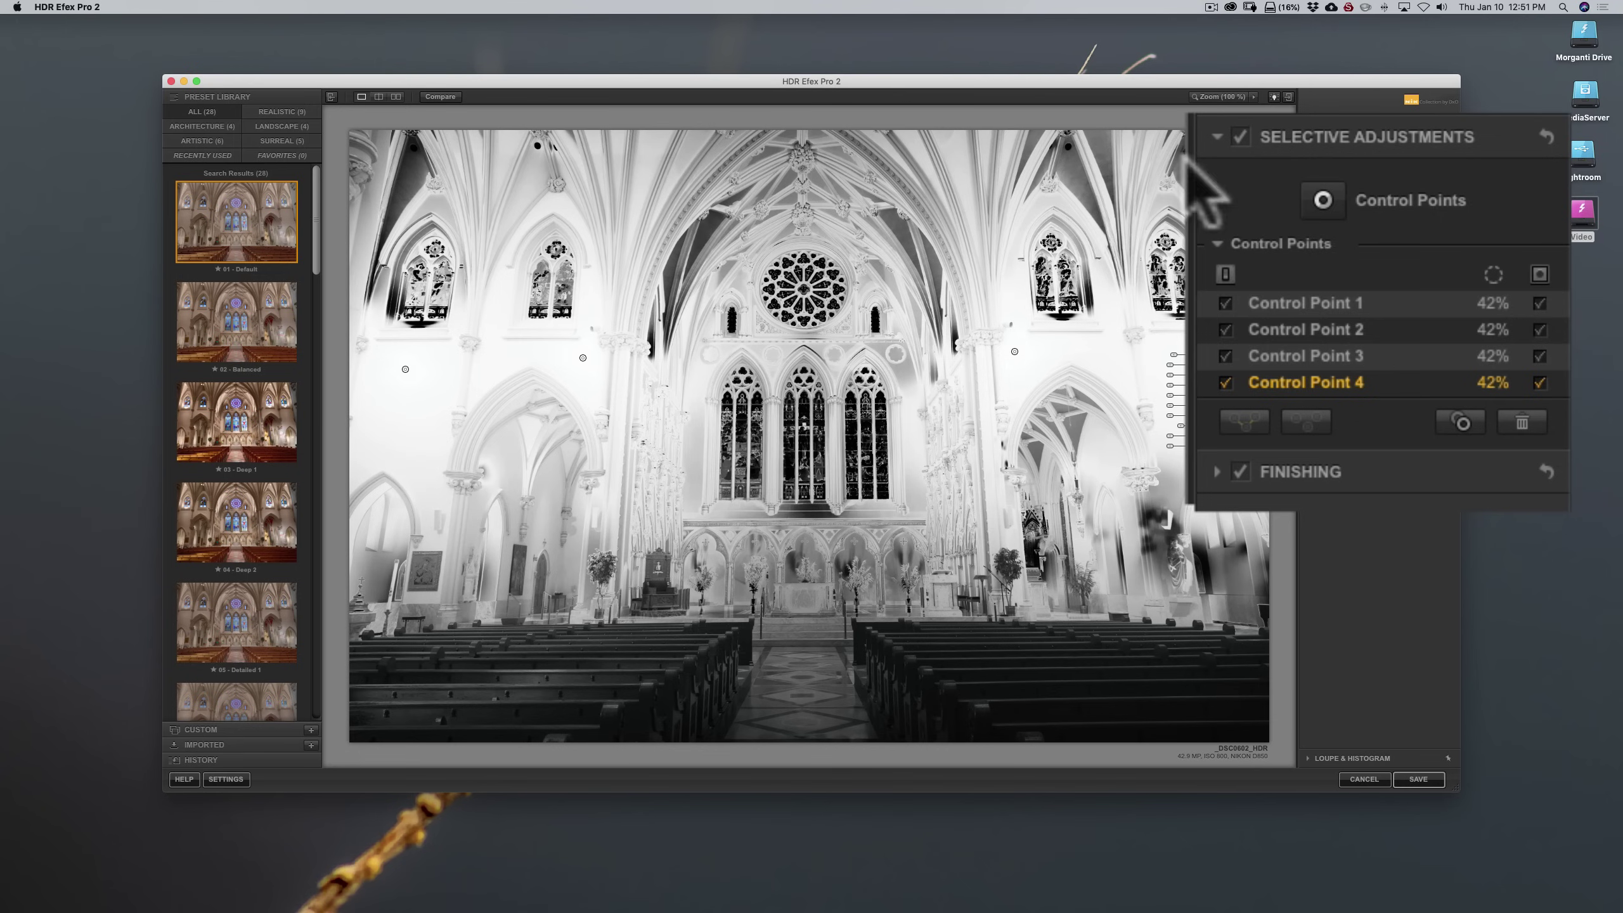
Place an 11% control point on a left stained-glass window and duplicate it onto the far-left window.
click(1324, 201)
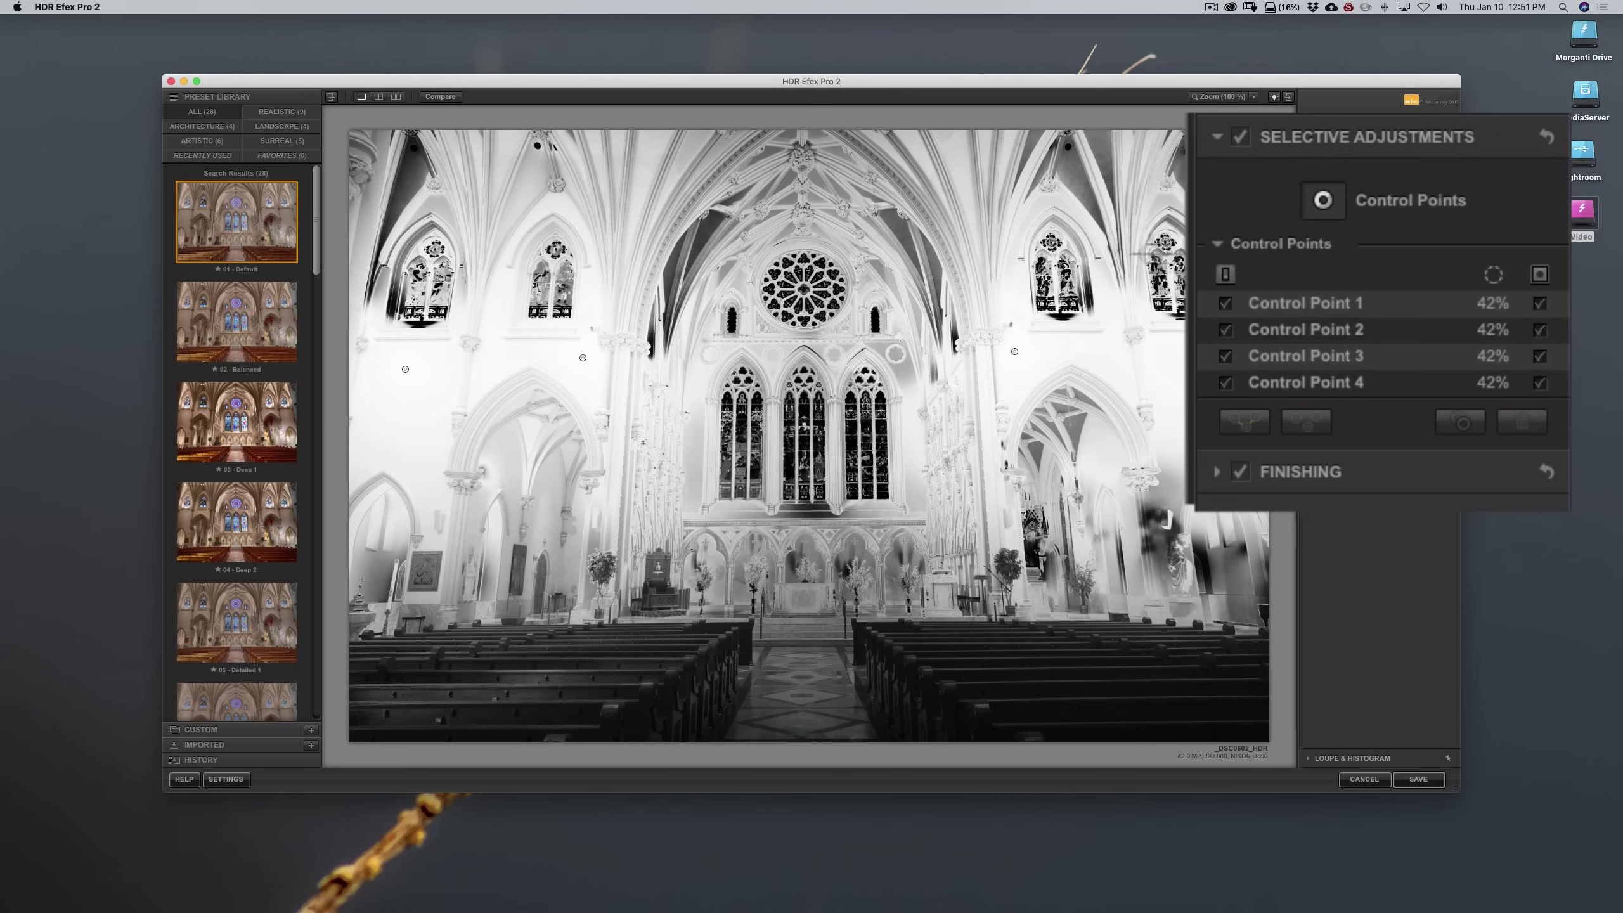
click(563, 277)
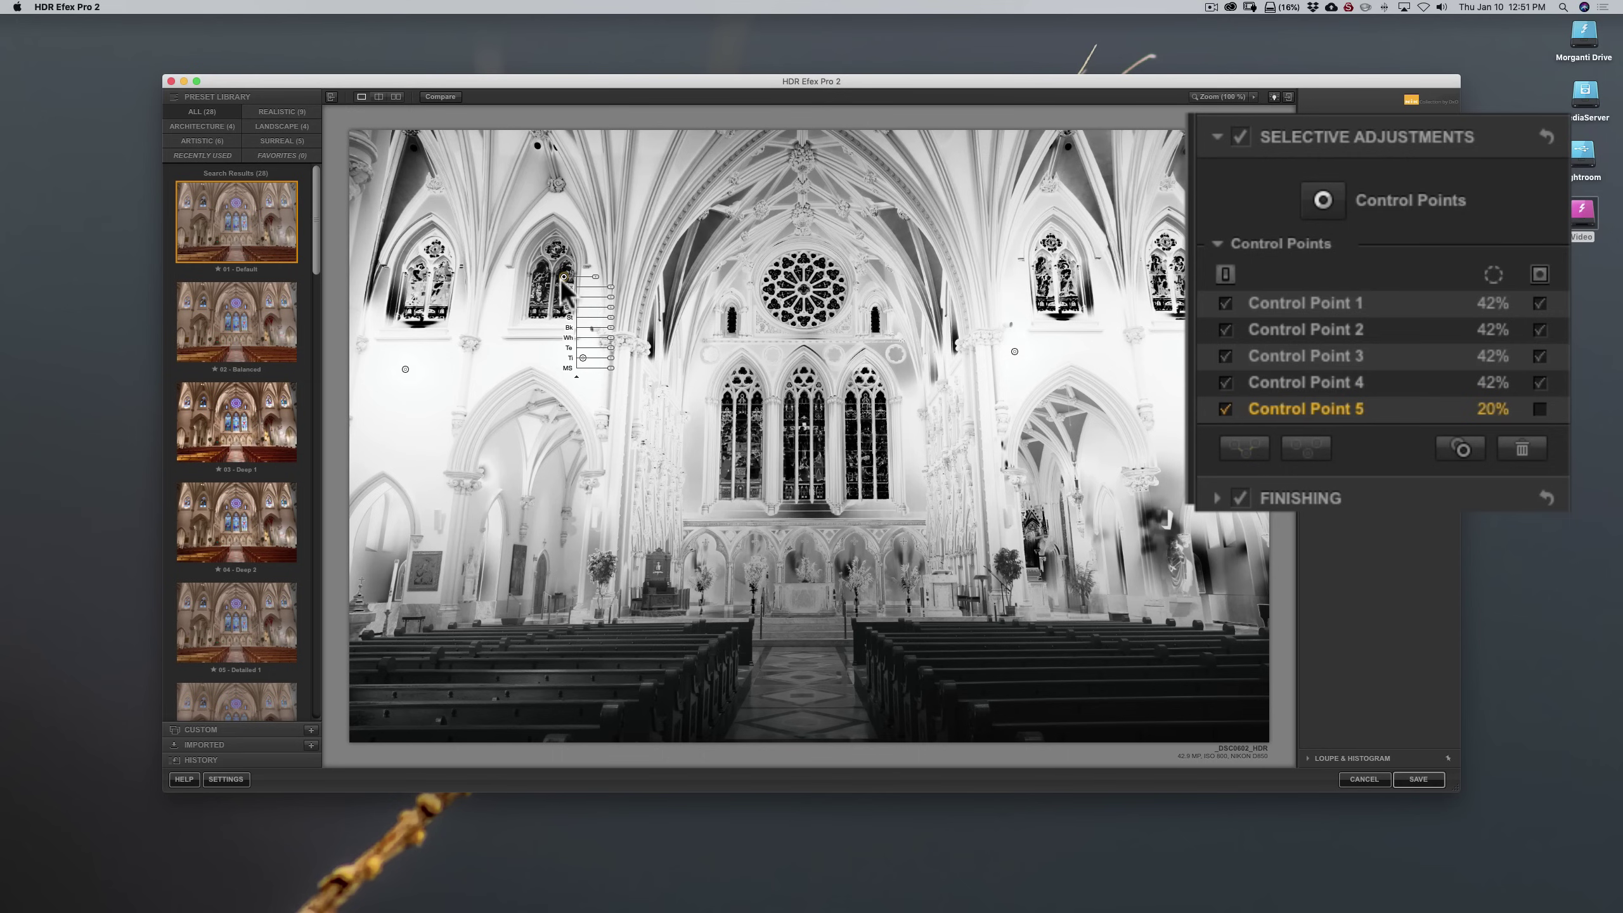
drag(563, 278, 563, 279)
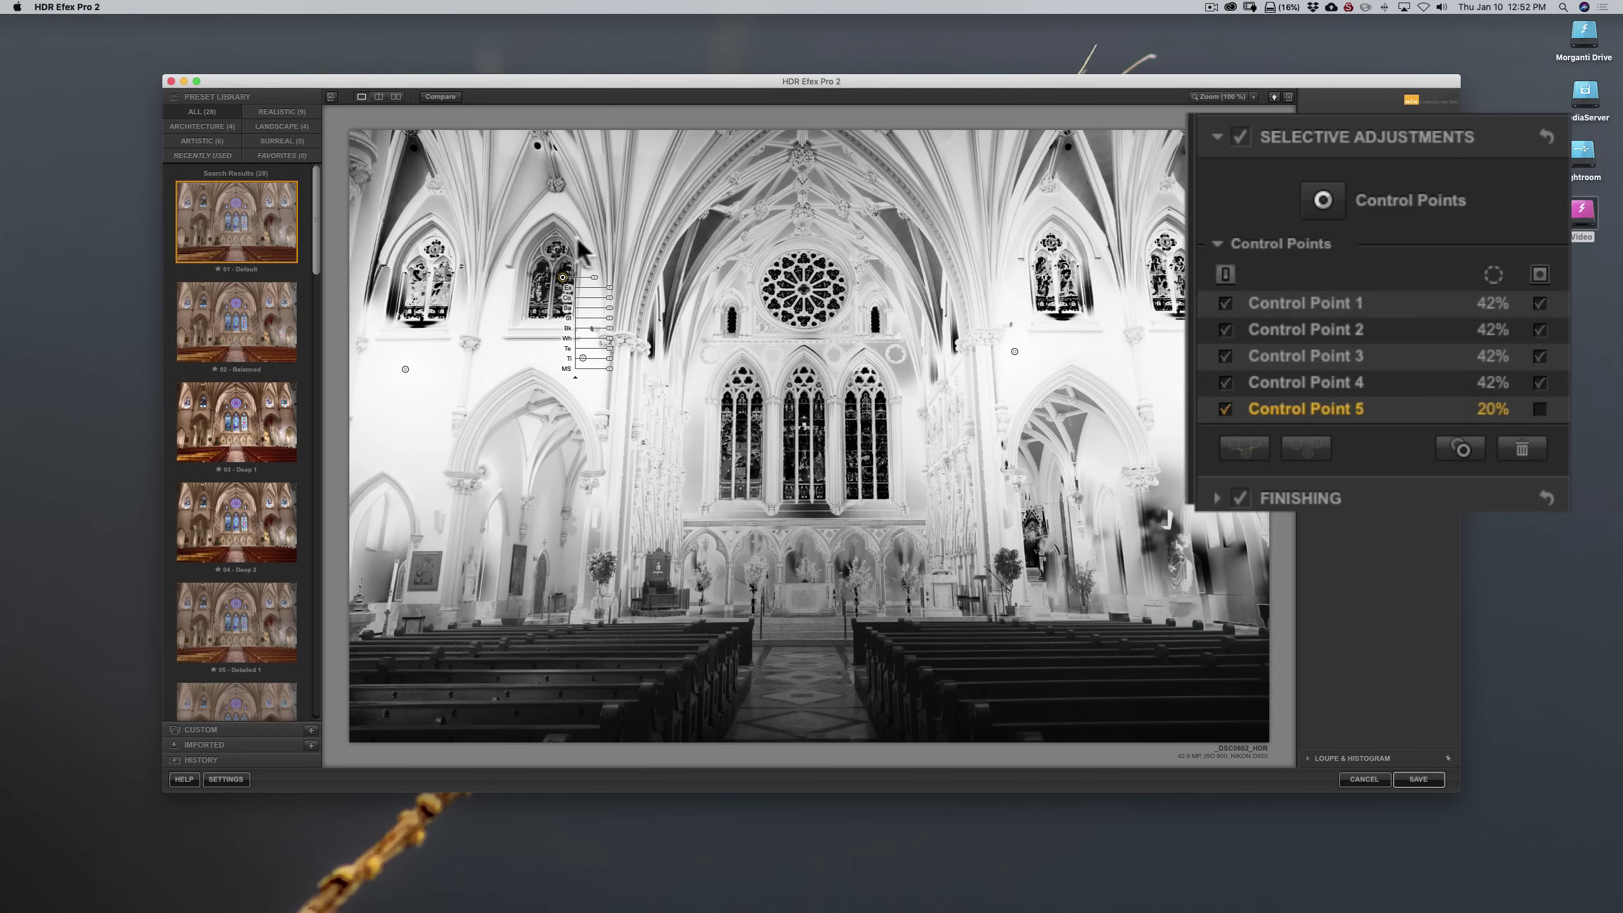
drag(596, 285, 593, 284)
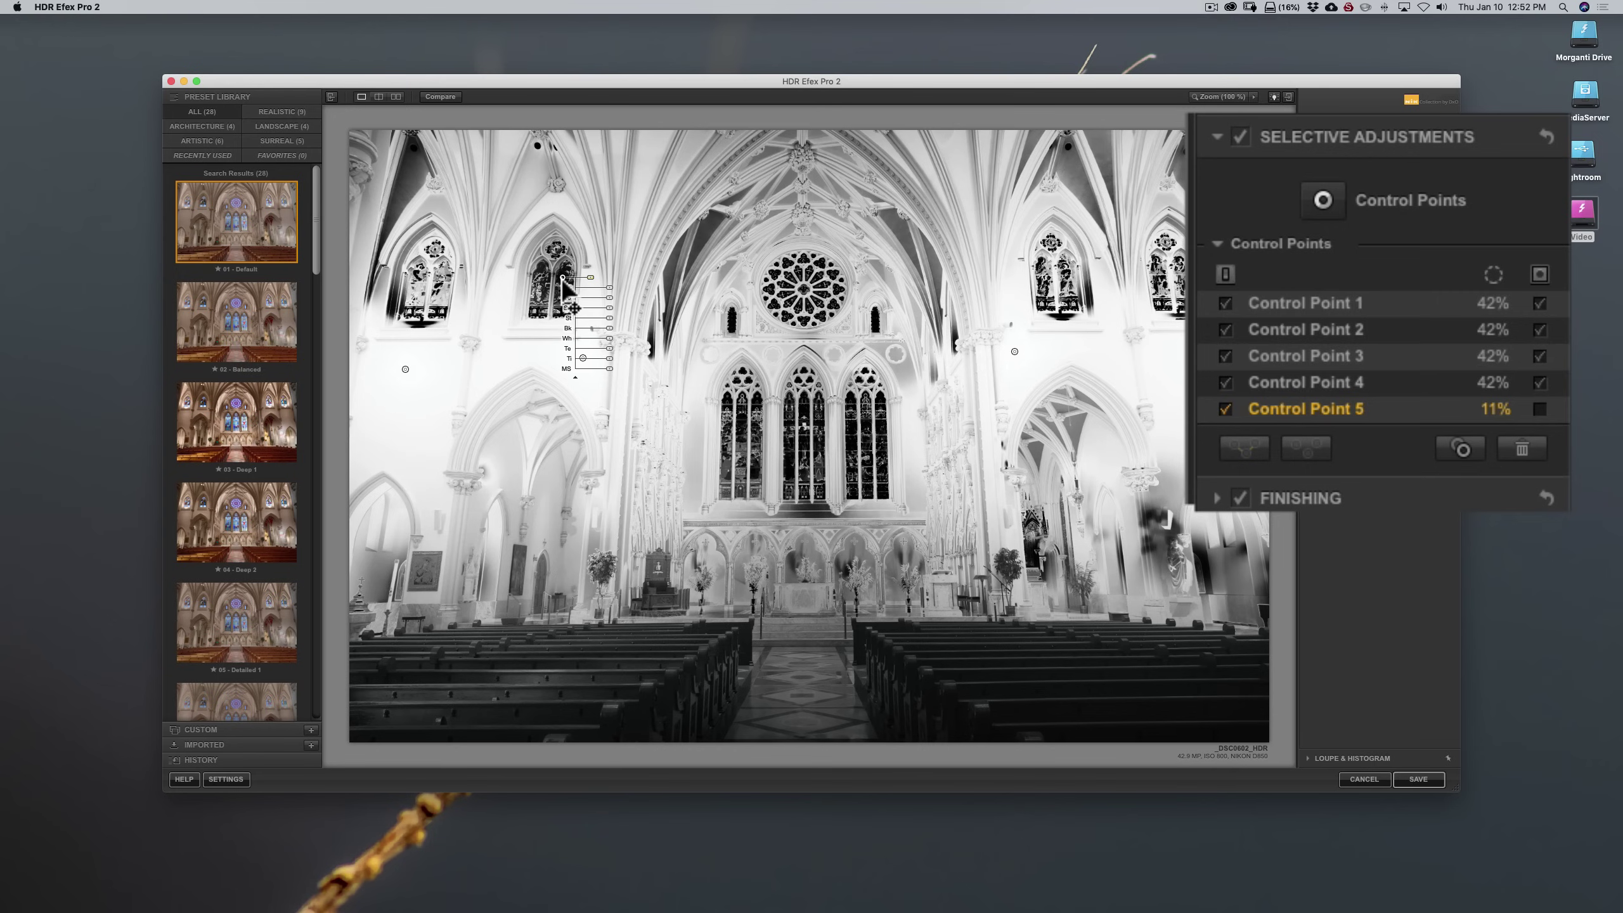
drag(563, 279, 421, 278)
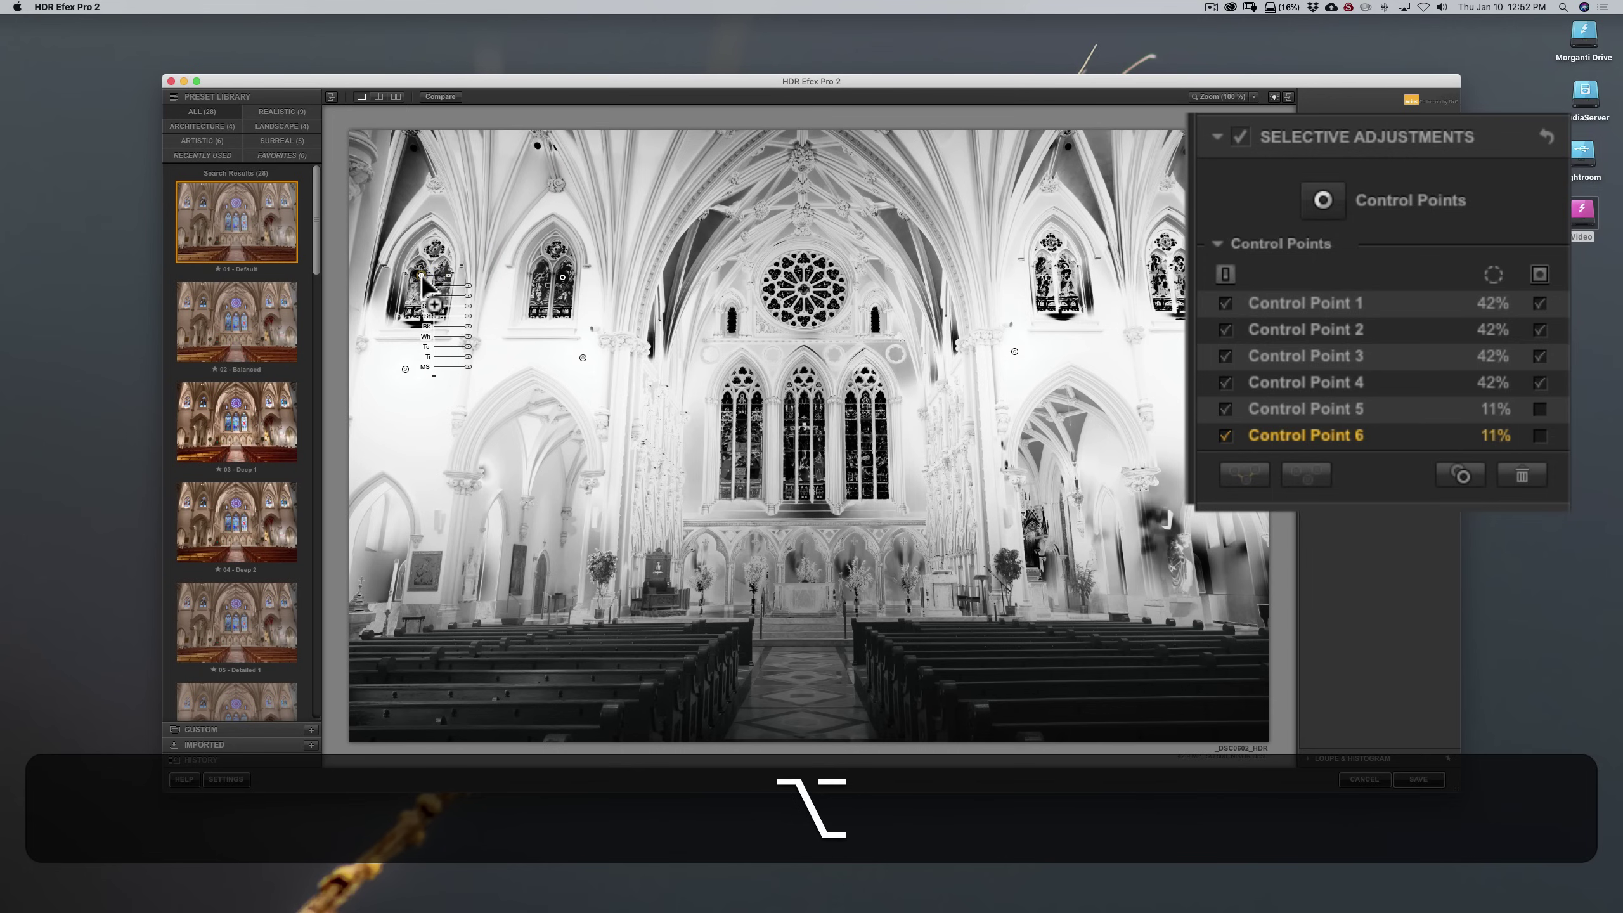
drag(456, 275, 423, 285)
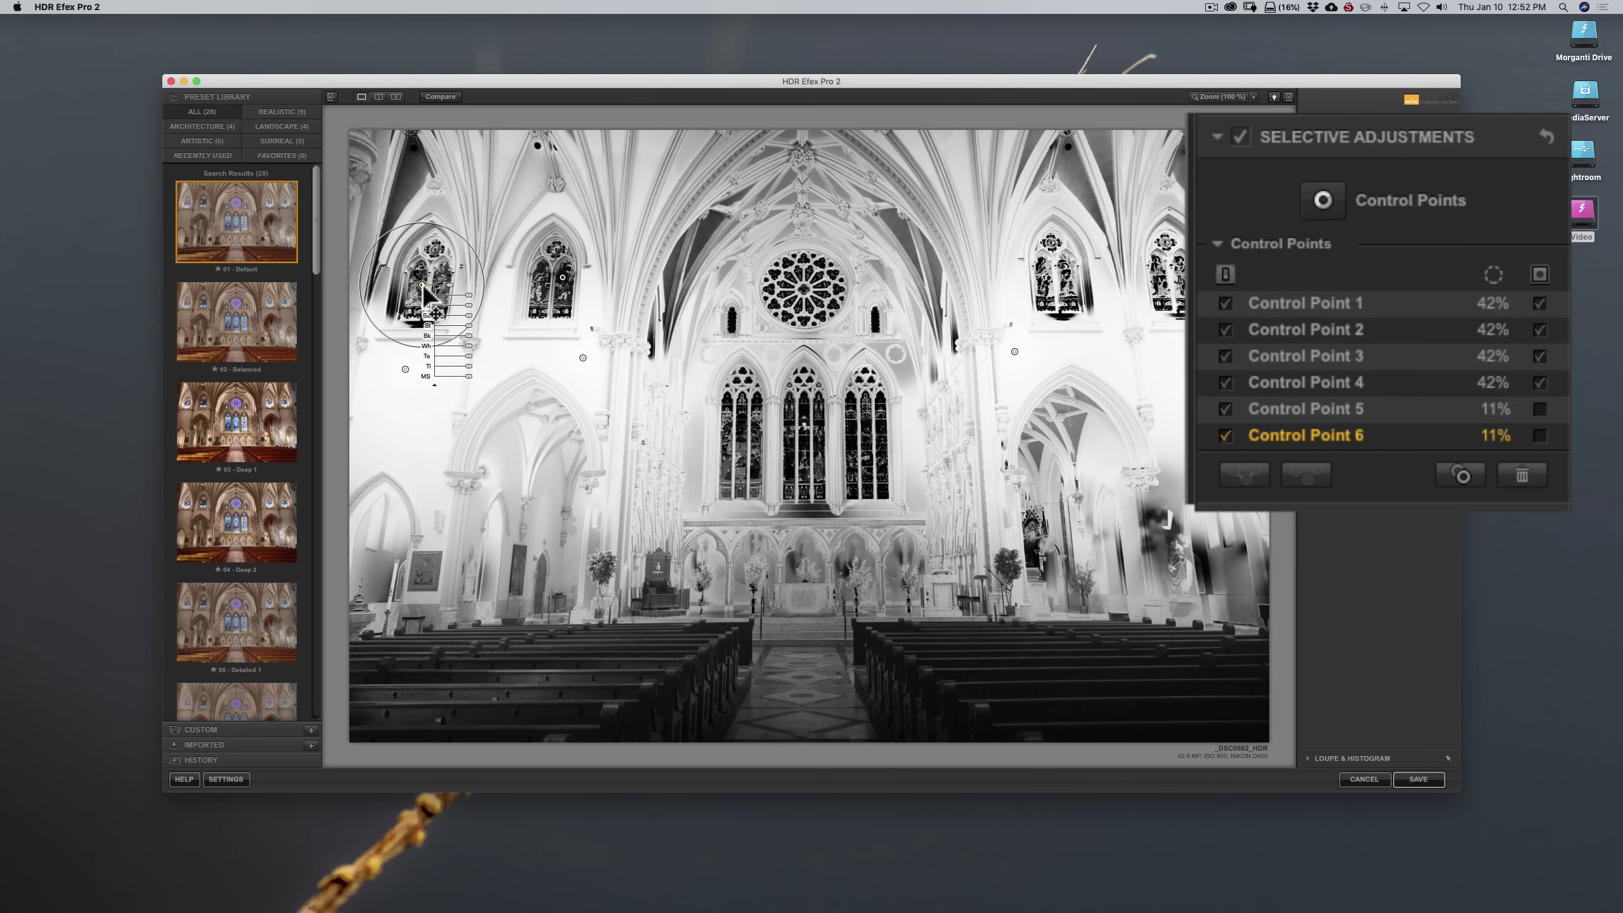
click(422, 284)
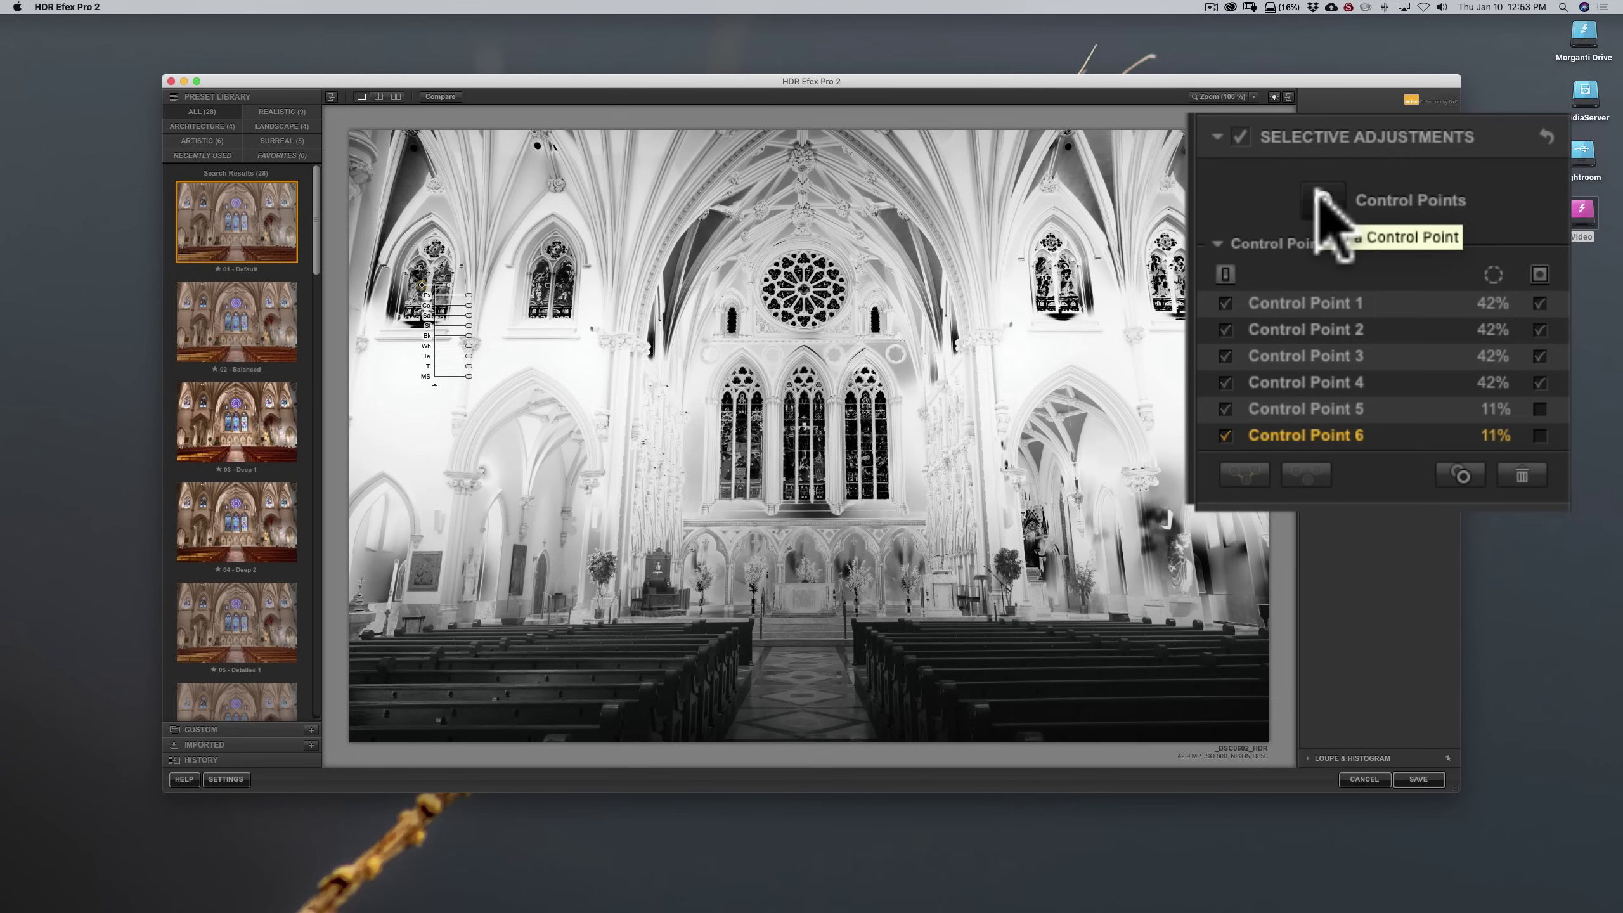
Turn off the control-point masks for the full-colour view and collapse Selective Adjustments.
click(1322, 200)
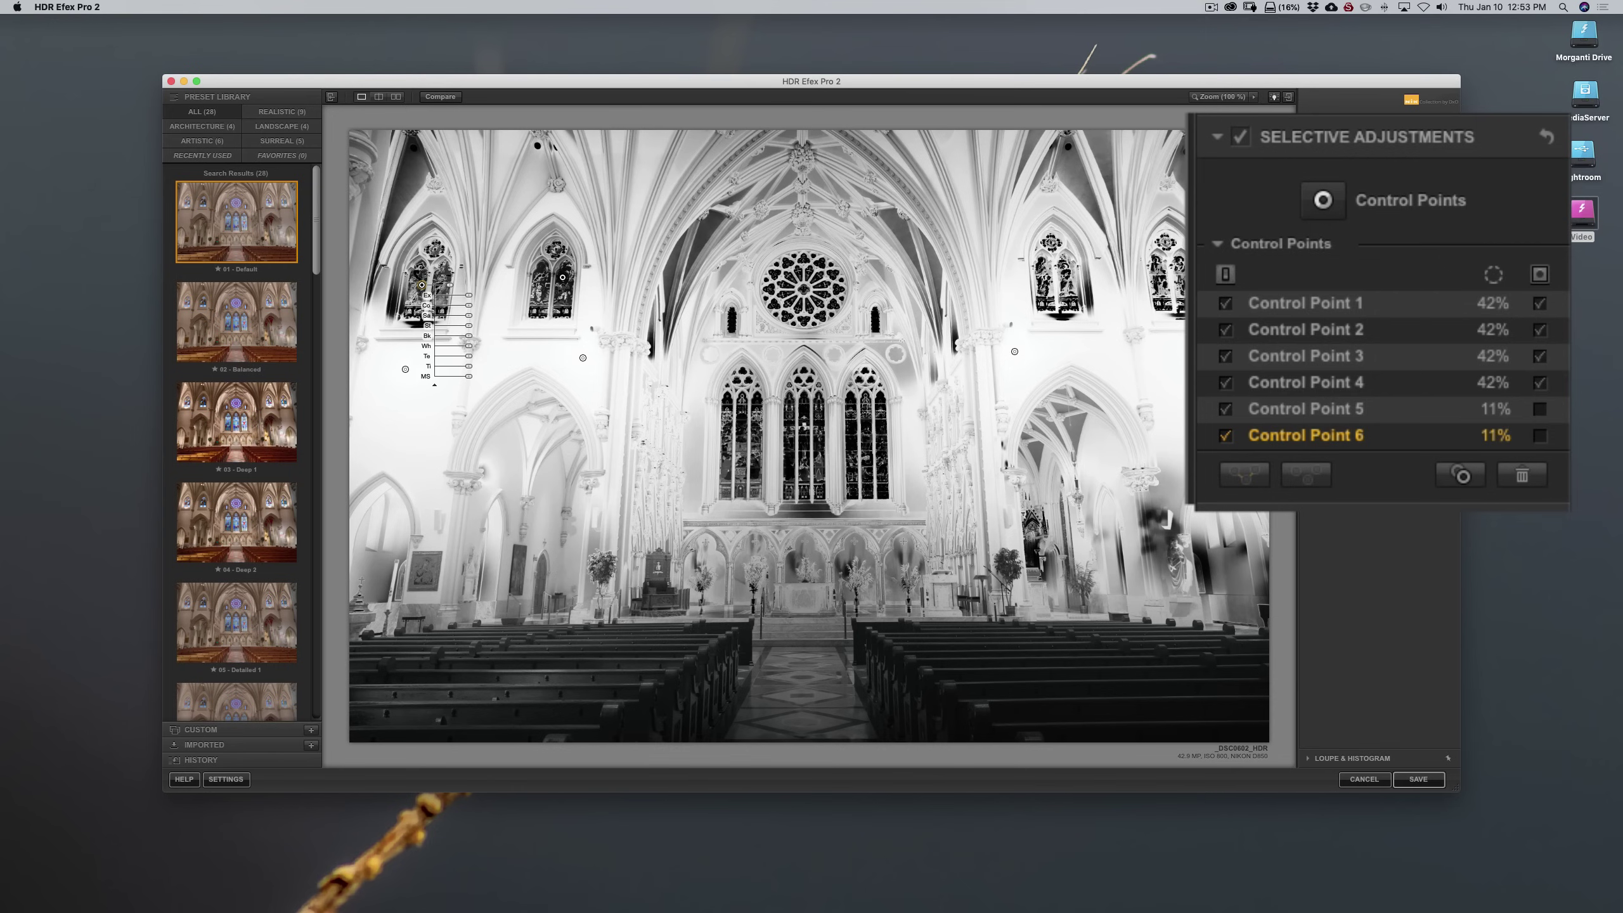
click(1540, 274)
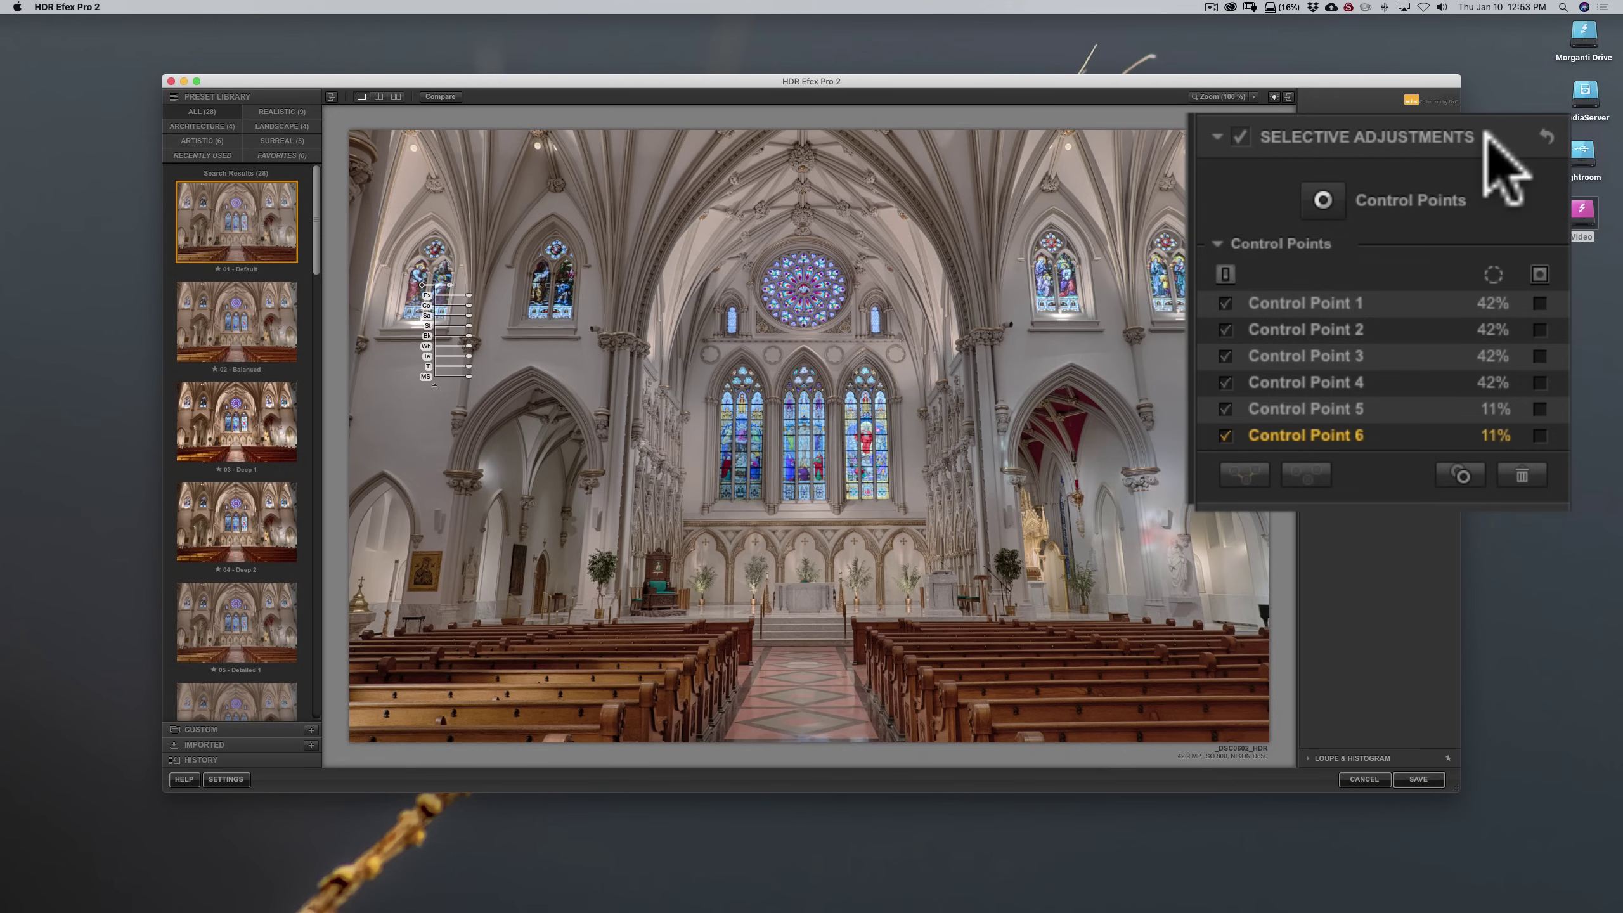
click(1424, 236)
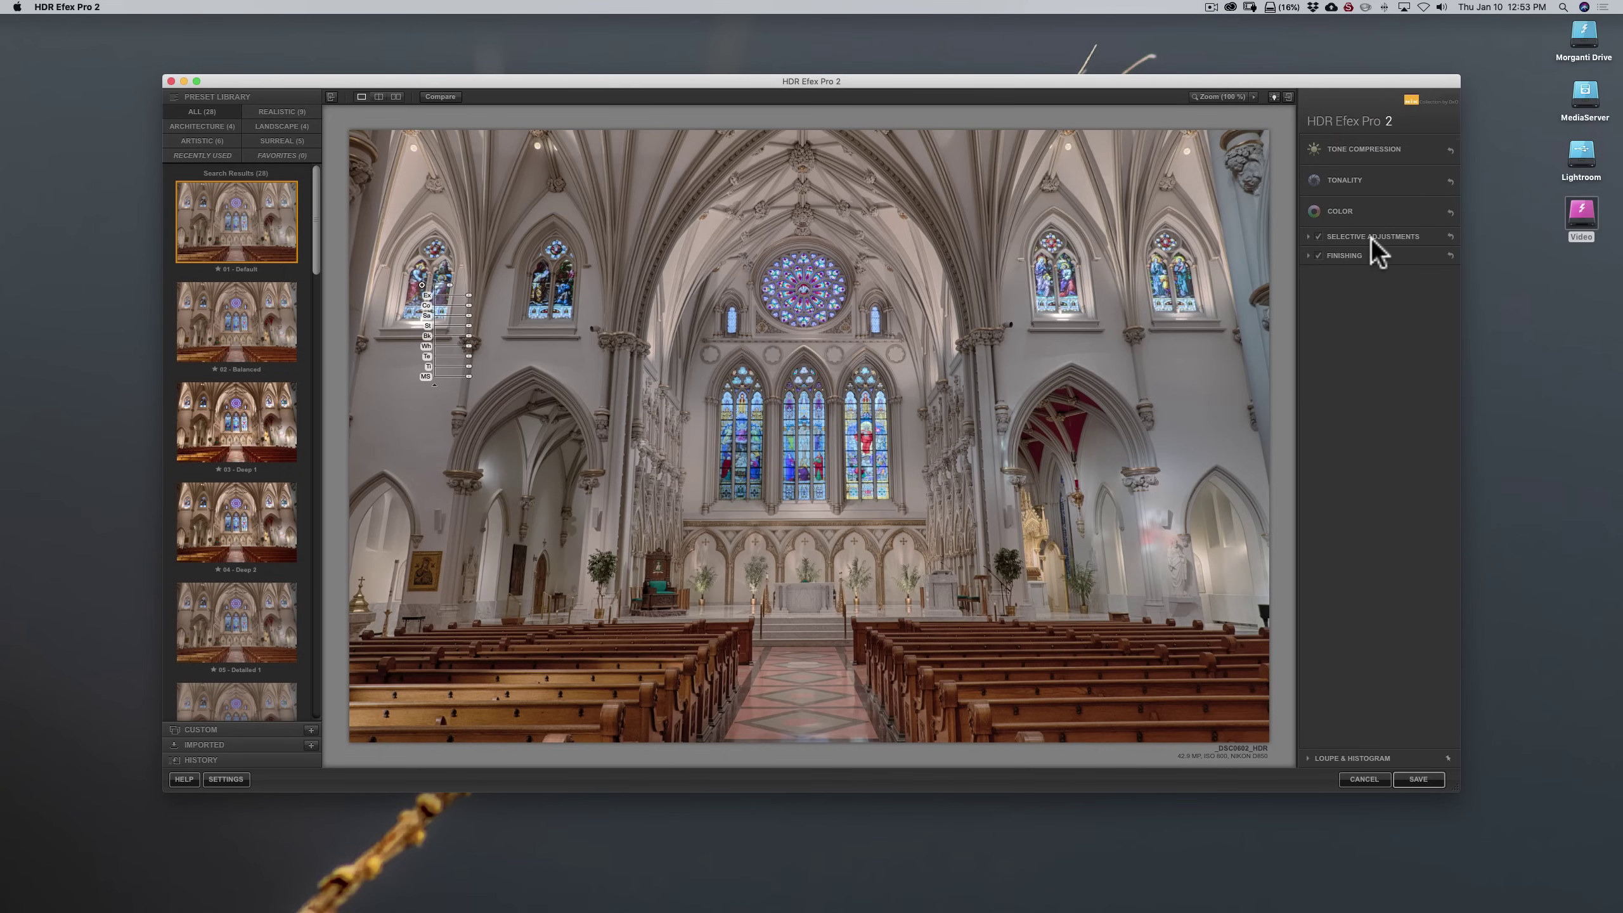
Compare without selective adjustments, then in Tonality set Highlights to 25% and Exposure to 13%.
click(1319, 236)
click(1350, 180)
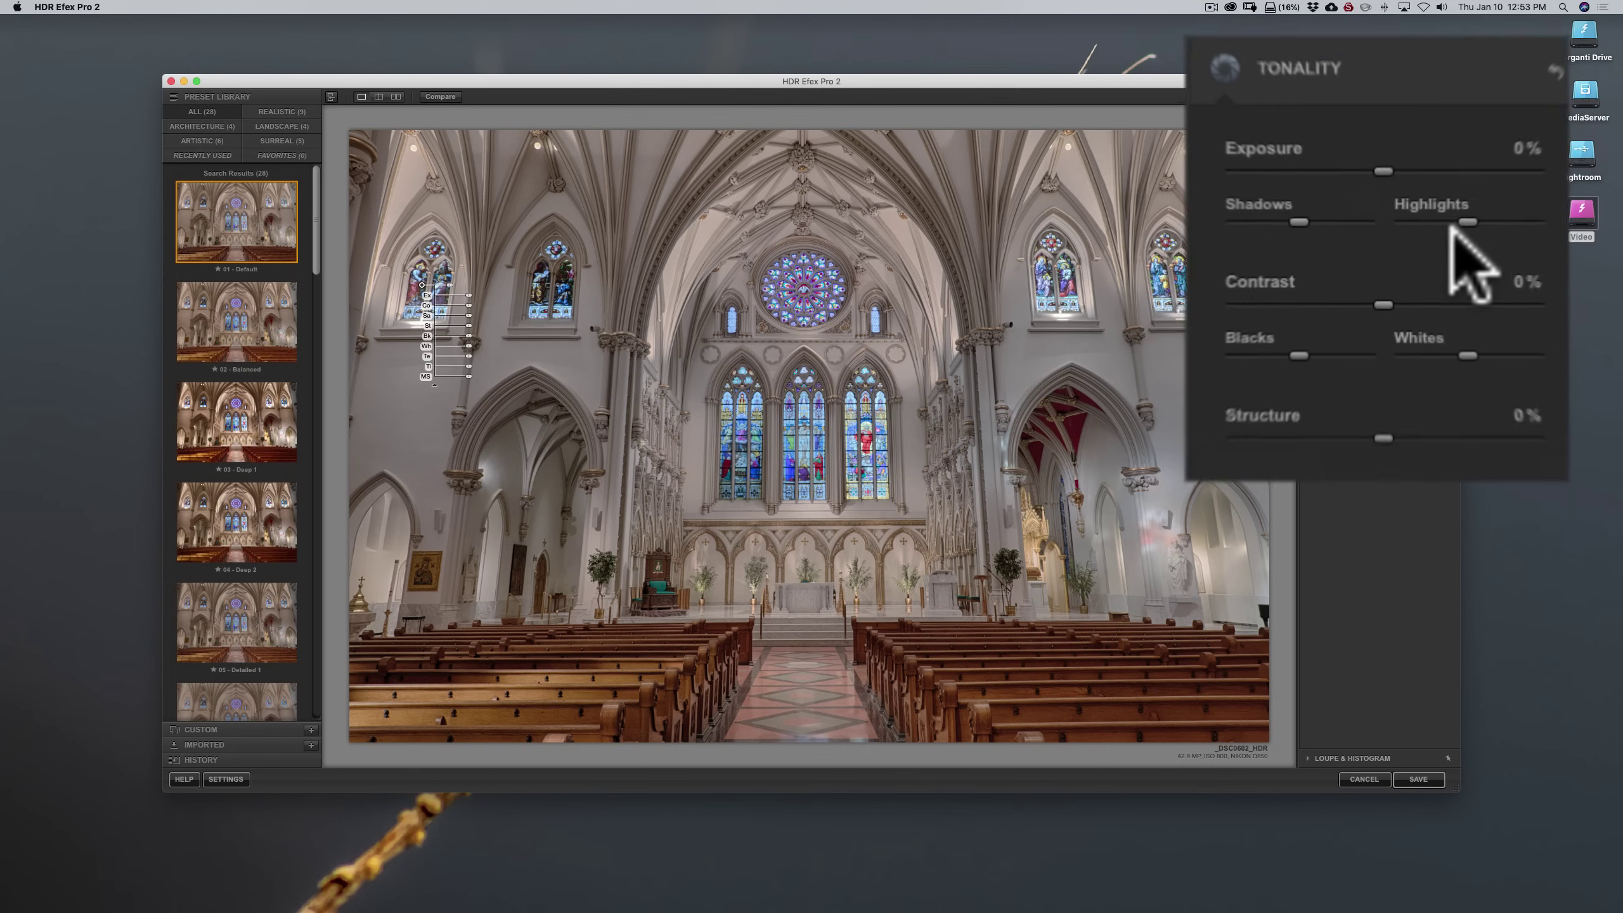
drag(1413, 244, 1488, 211)
click(1488, 214)
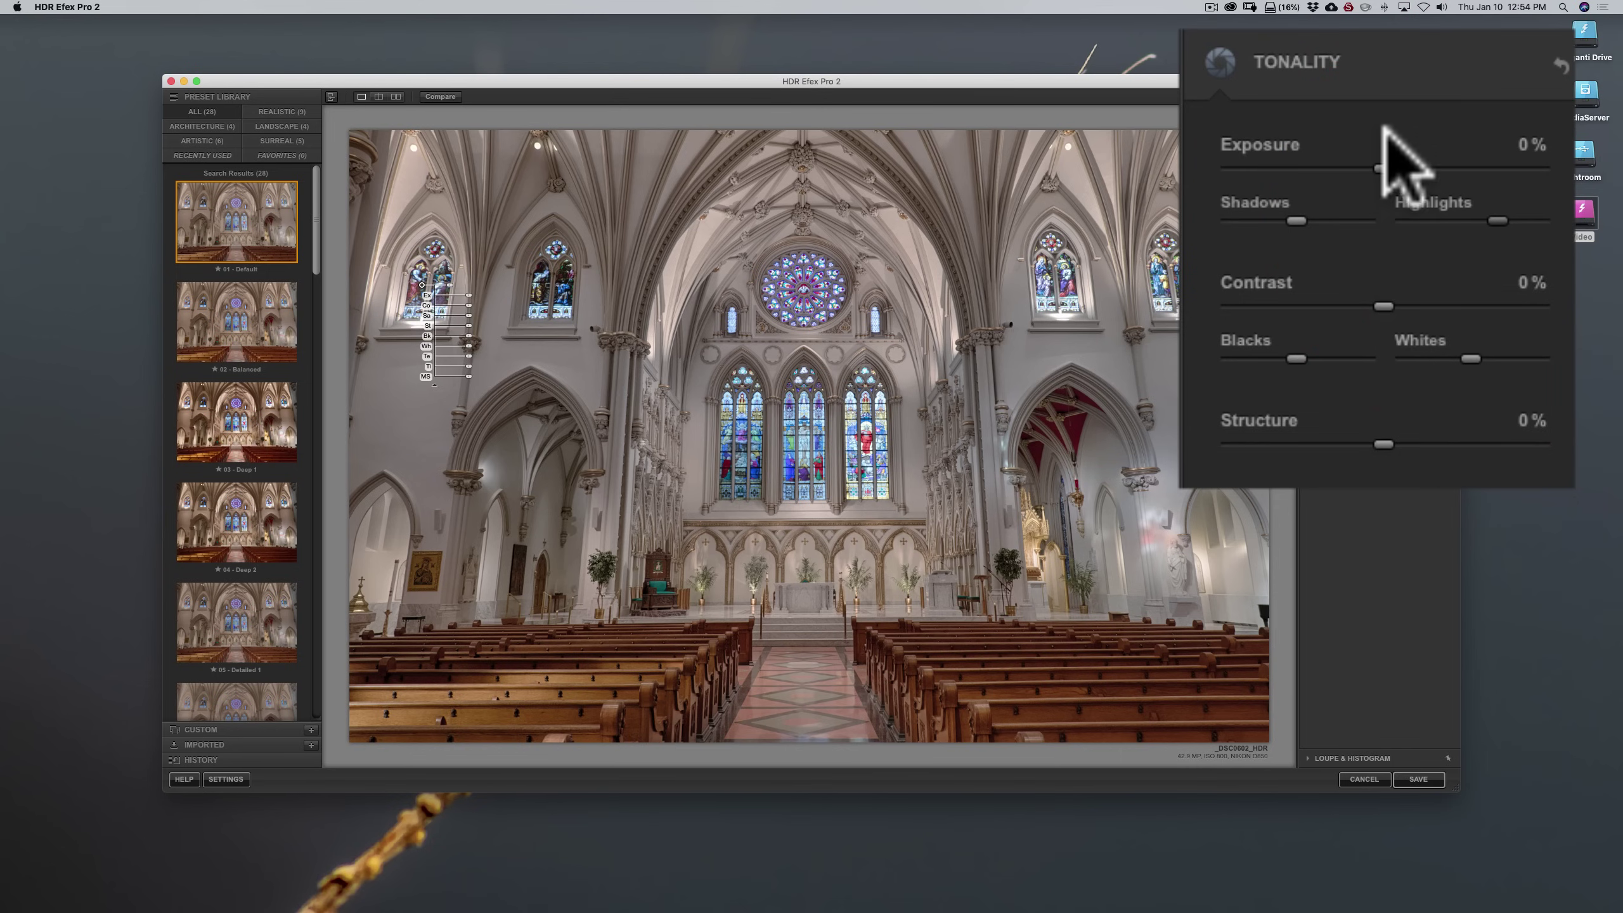
drag(1383, 168, 1401, 167)
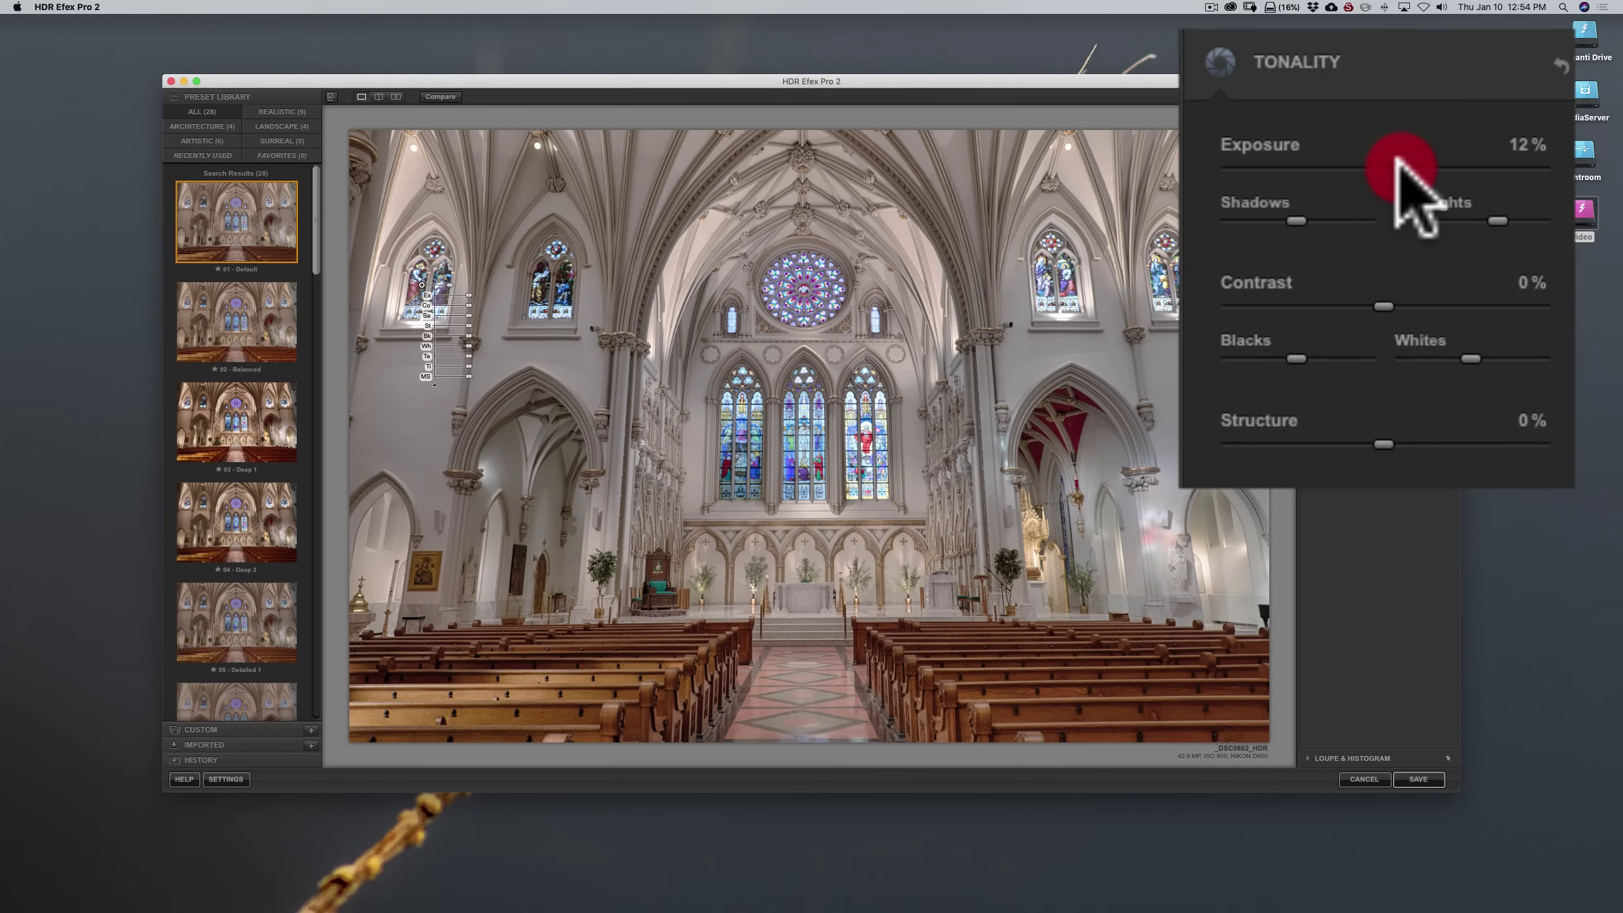
drag(1400, 167, 1399, 160)
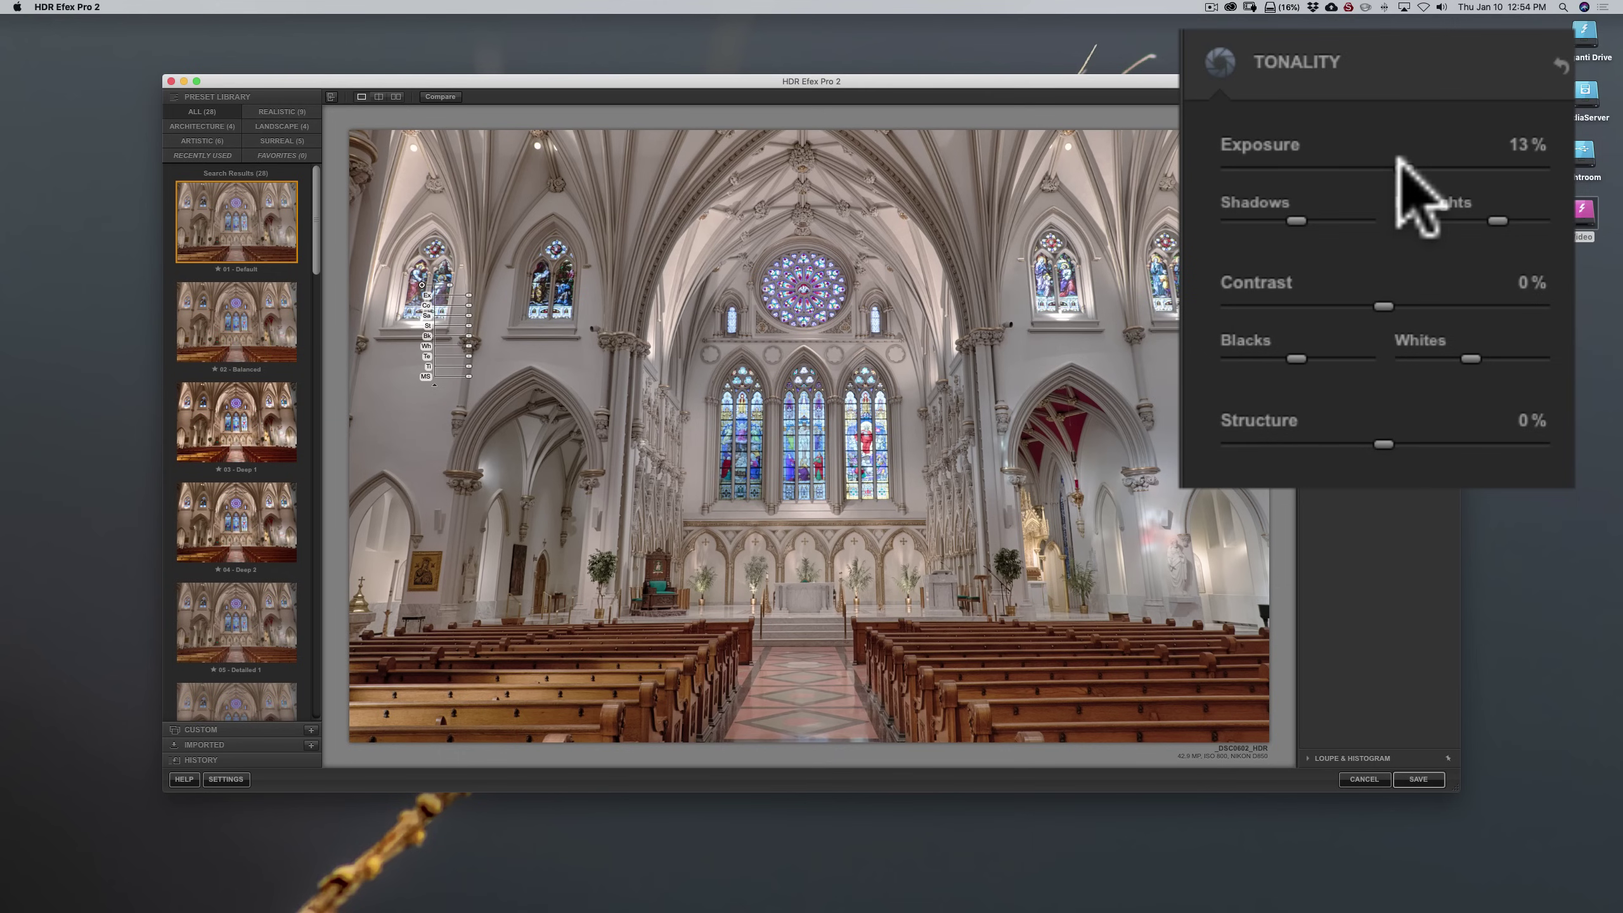
click(1397, 160)
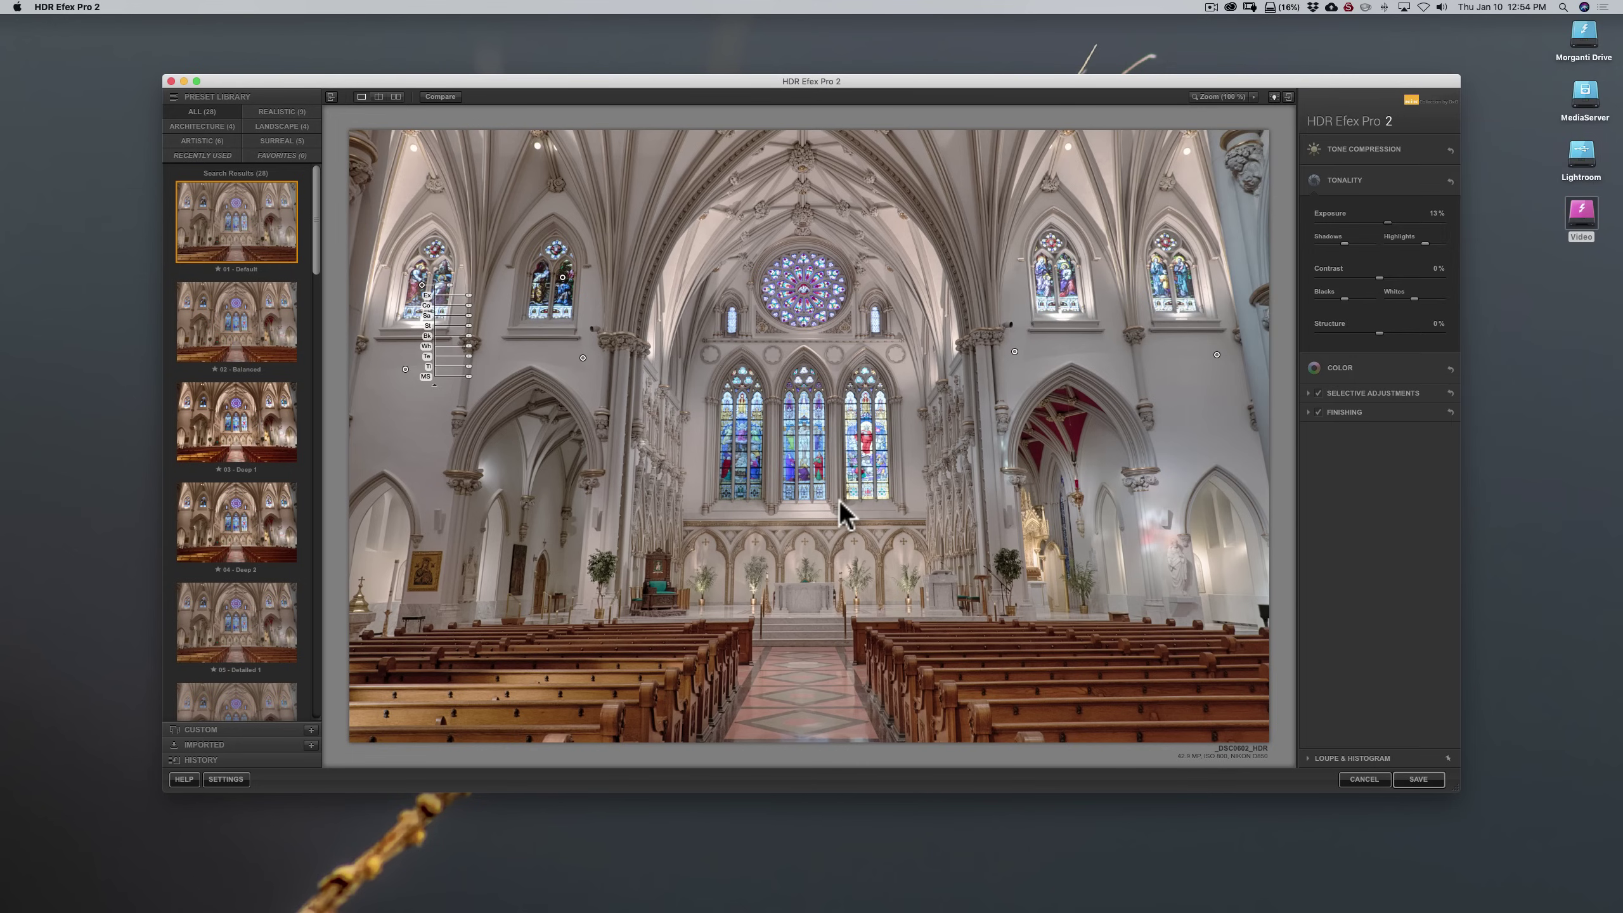
Save the HDR back to Lightroom as _DSC0602_HDR.tif.
click(1418, 780)
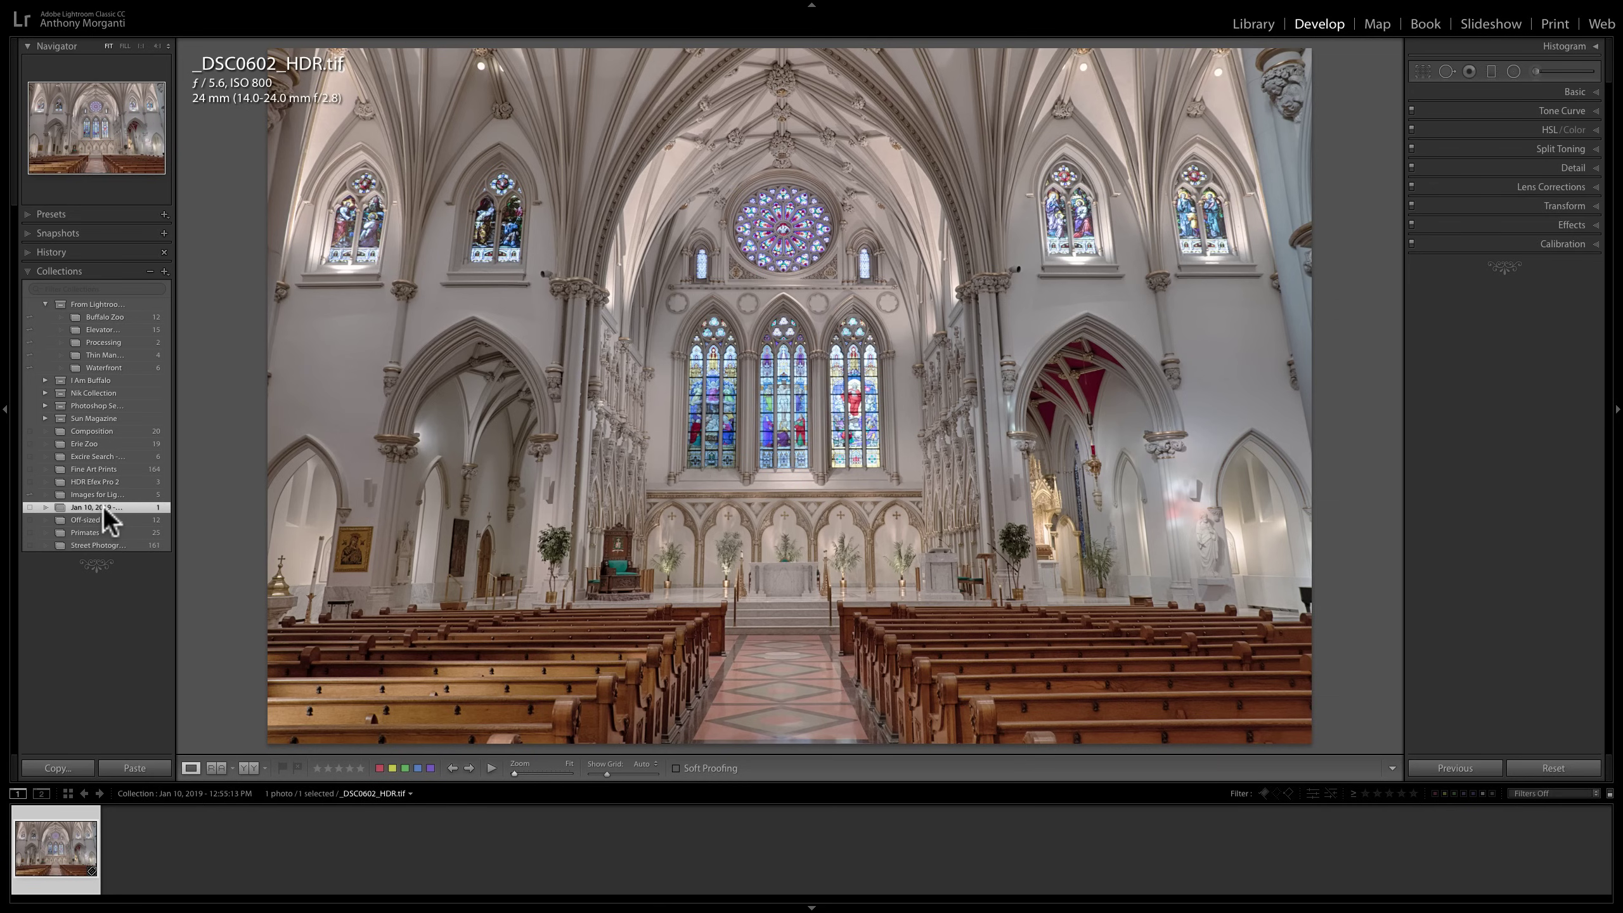
Add _DSC0602_HDR.tif to the HDR Efex Pro 2 collection and move it after the source exposures.
drag(54, 857, 107, 478)
click(106, 479)
drag(120, 853, 357, 843)
Compare _DSC0602.NEF, _DSC0603.NEF and _DSC0604.NEF with the finished _DSC0602_HDR.tif.
click(70, 841)
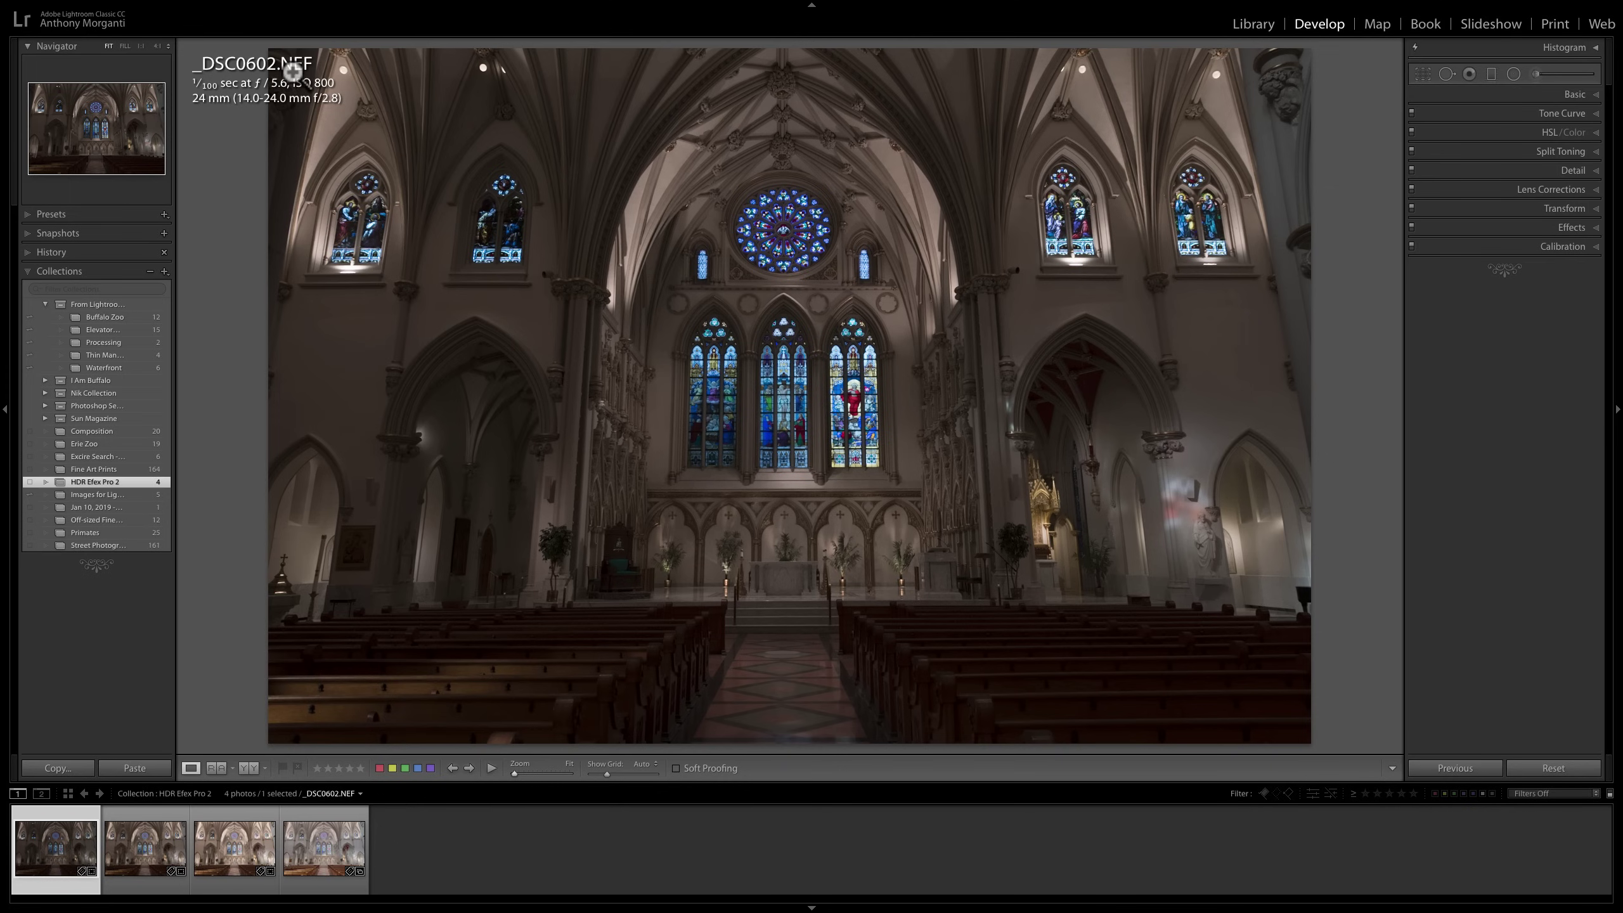
click(150, 848)
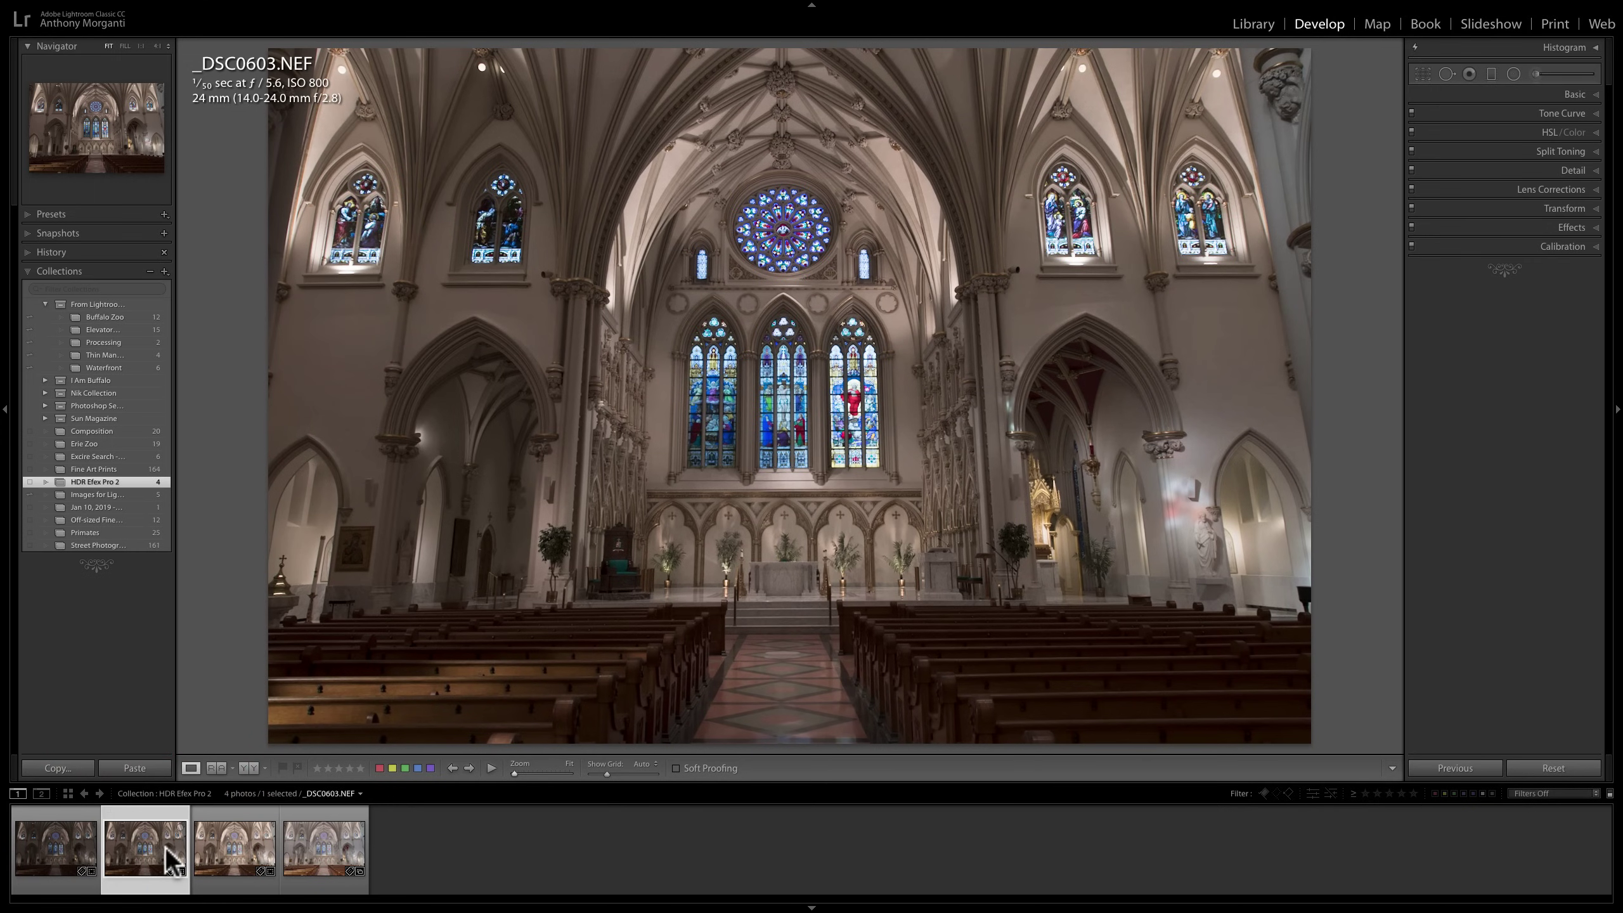
click(218, 843)
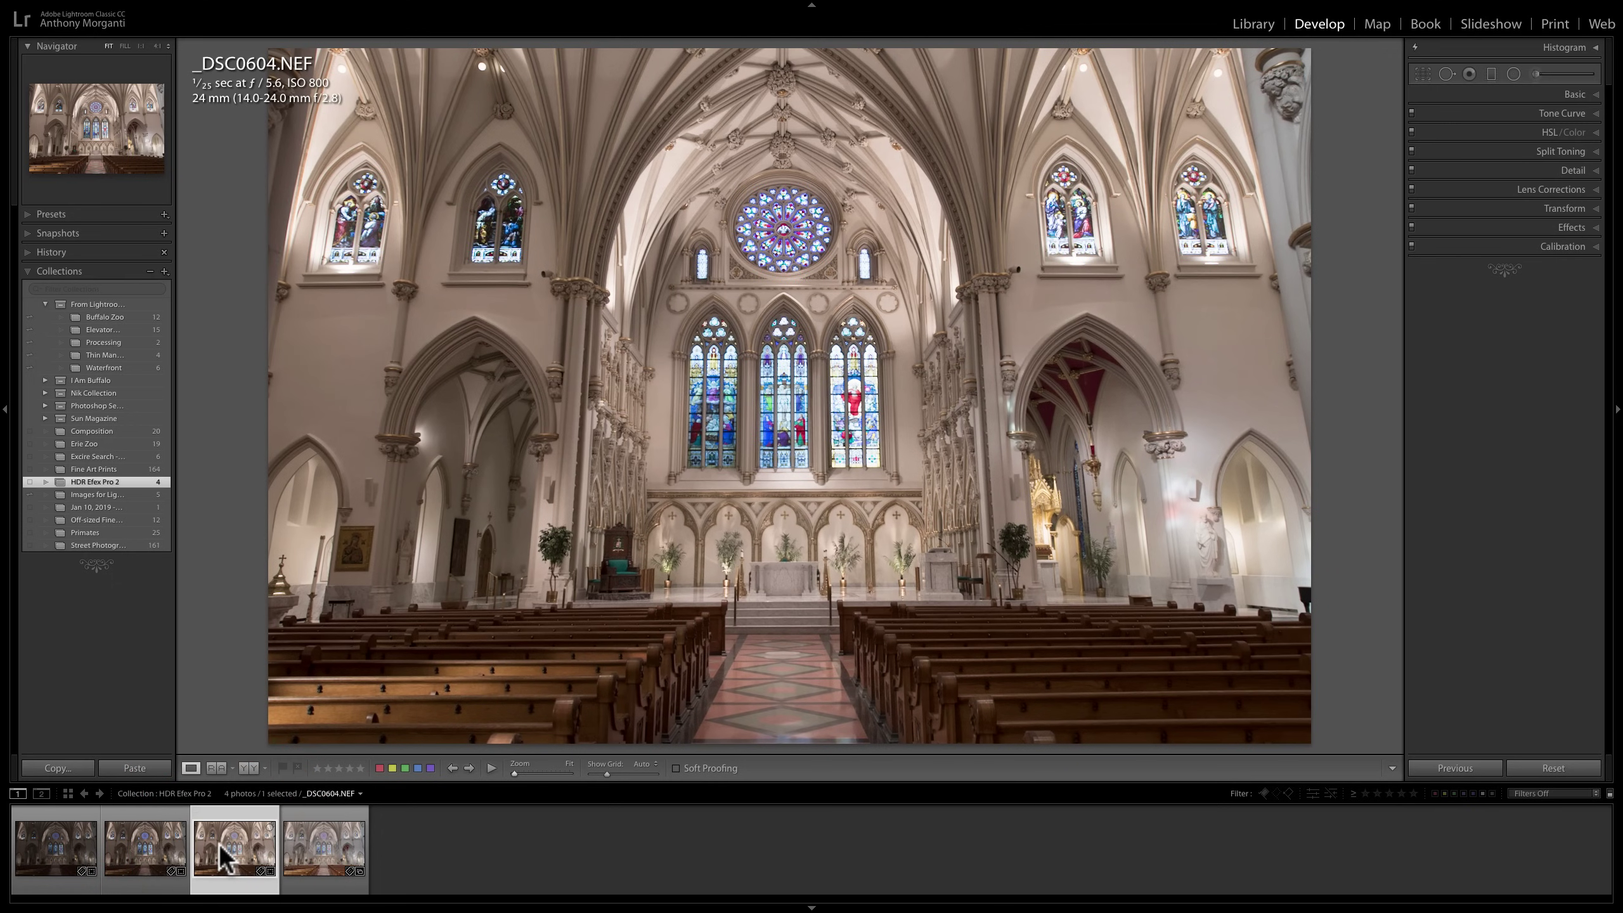
click(324, 837)
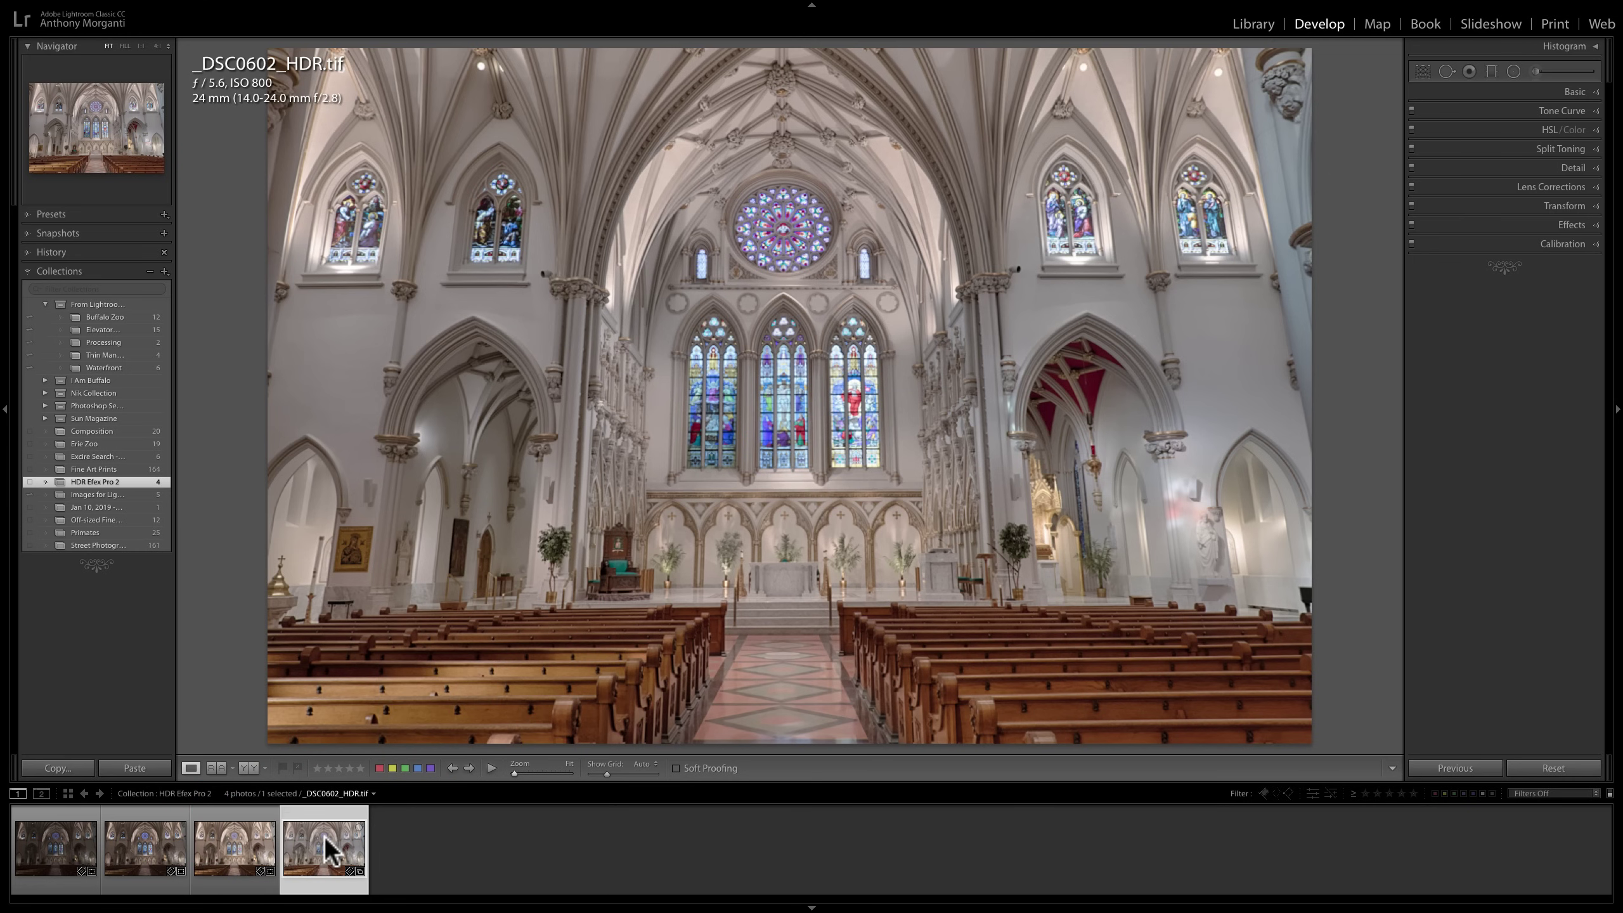